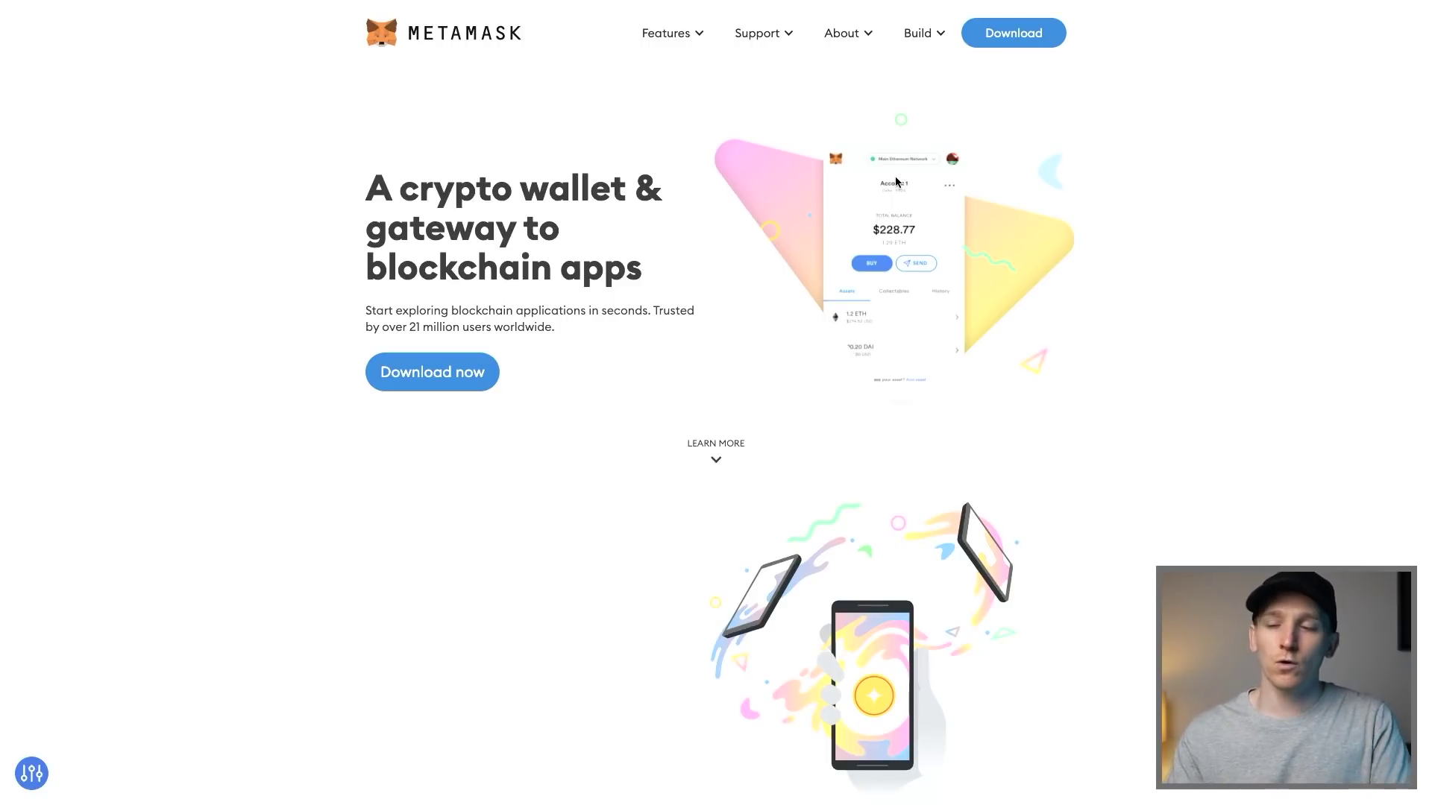
Review the MetaMask homepage and the reference images for creating a wallet and confirming its secret backup phrase
{"action": "scroll", "coordinate": [693, 252], "scroll_direction": "down", "scroll_amount": 2}
{"action": "scroll", "coordinate": [694, 252], "scroll_direction": "up", "scroll_amount": 2}
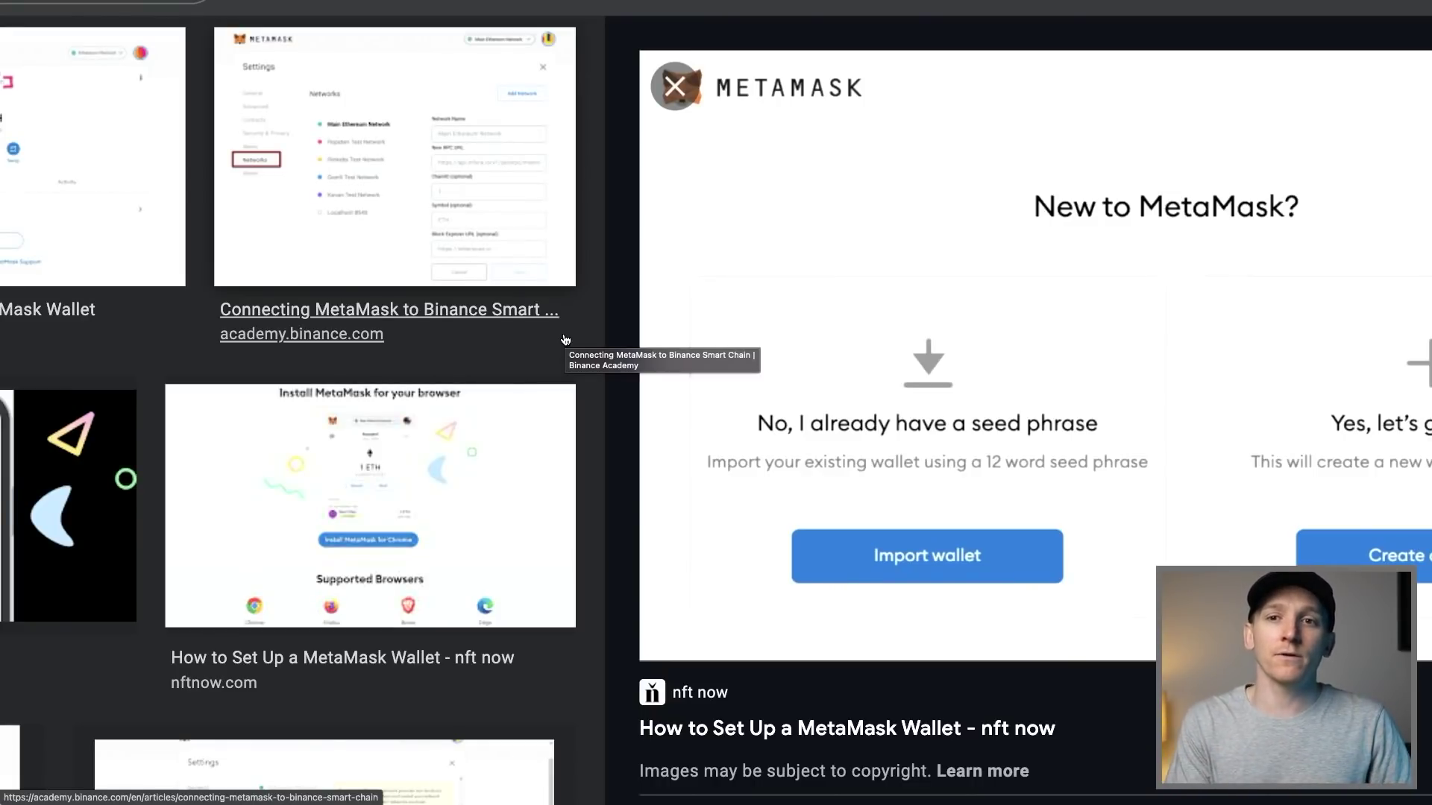
{"action": "scroll", "coordinate": [857, 319], "scroll_direction": "right", "scroll_amount": 5}
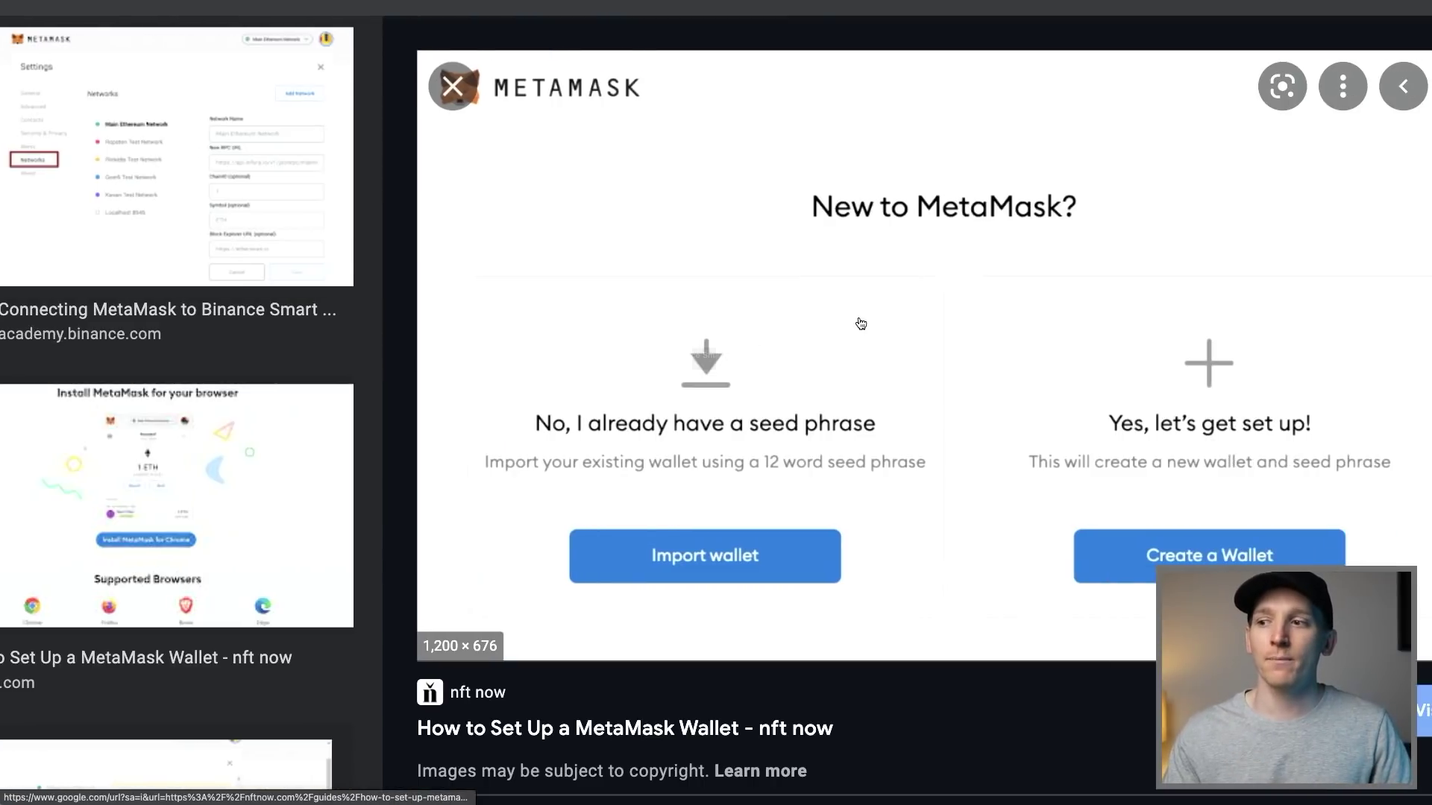
{"action": "scroll", "coordinate": [861, 323], "scroll_direction": "right", "scroll_amount": 1}
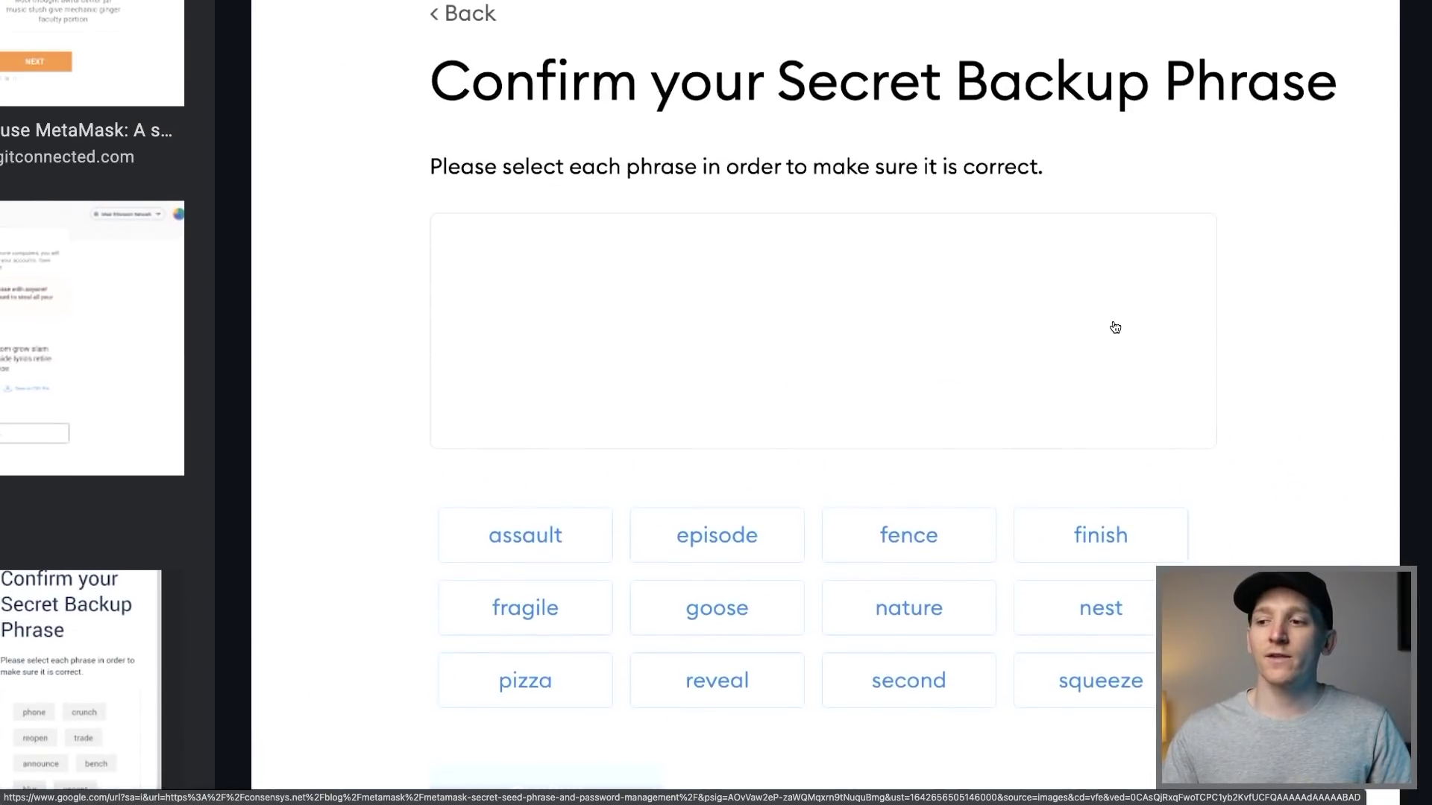
{"action": "scroll", "coordinate": [768, 405], "scroll_direction": "down", "scroll_amount": 1}
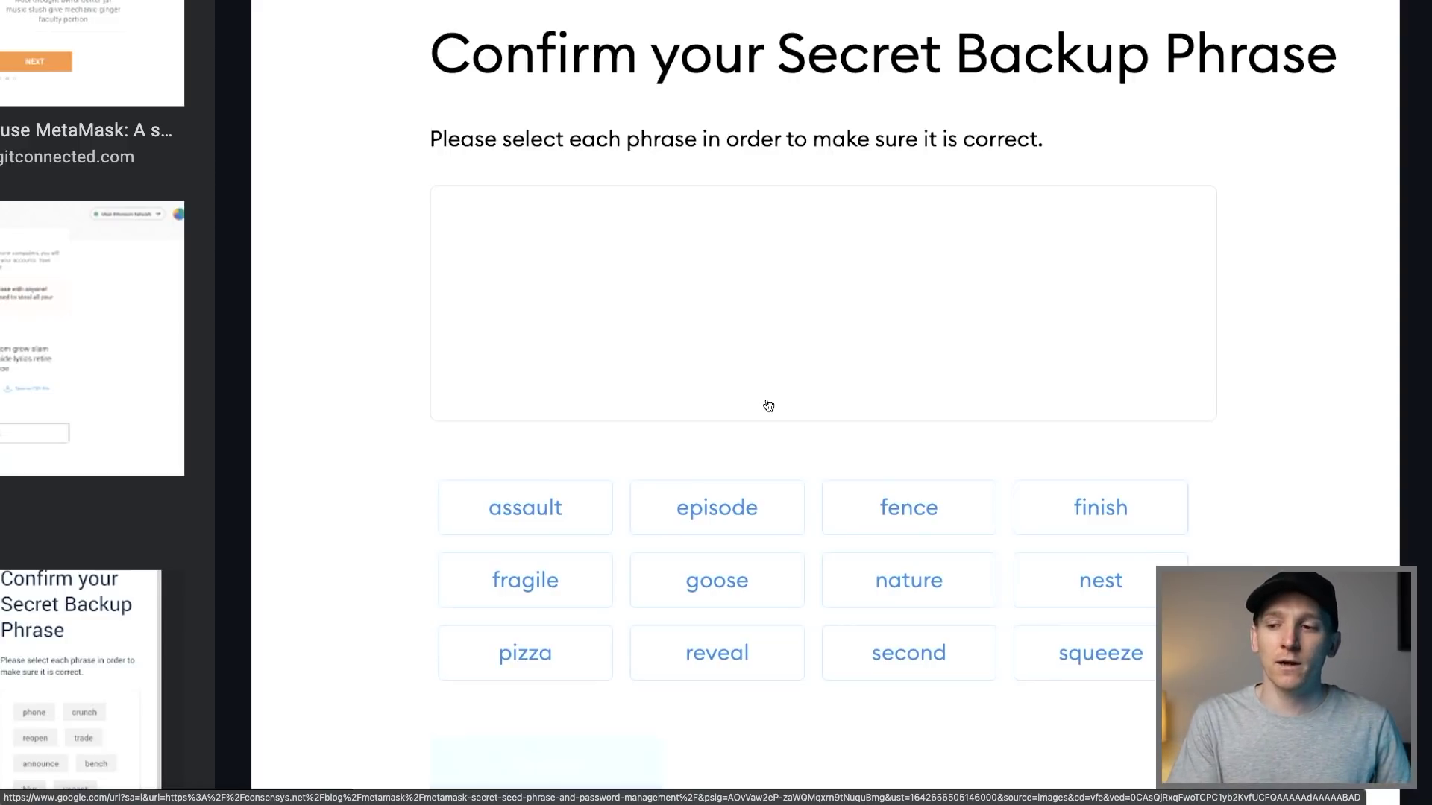
{"action": "scroll", "coordinate": [738, 414], "scroll_direction": "right", "scroll_amount": 1}
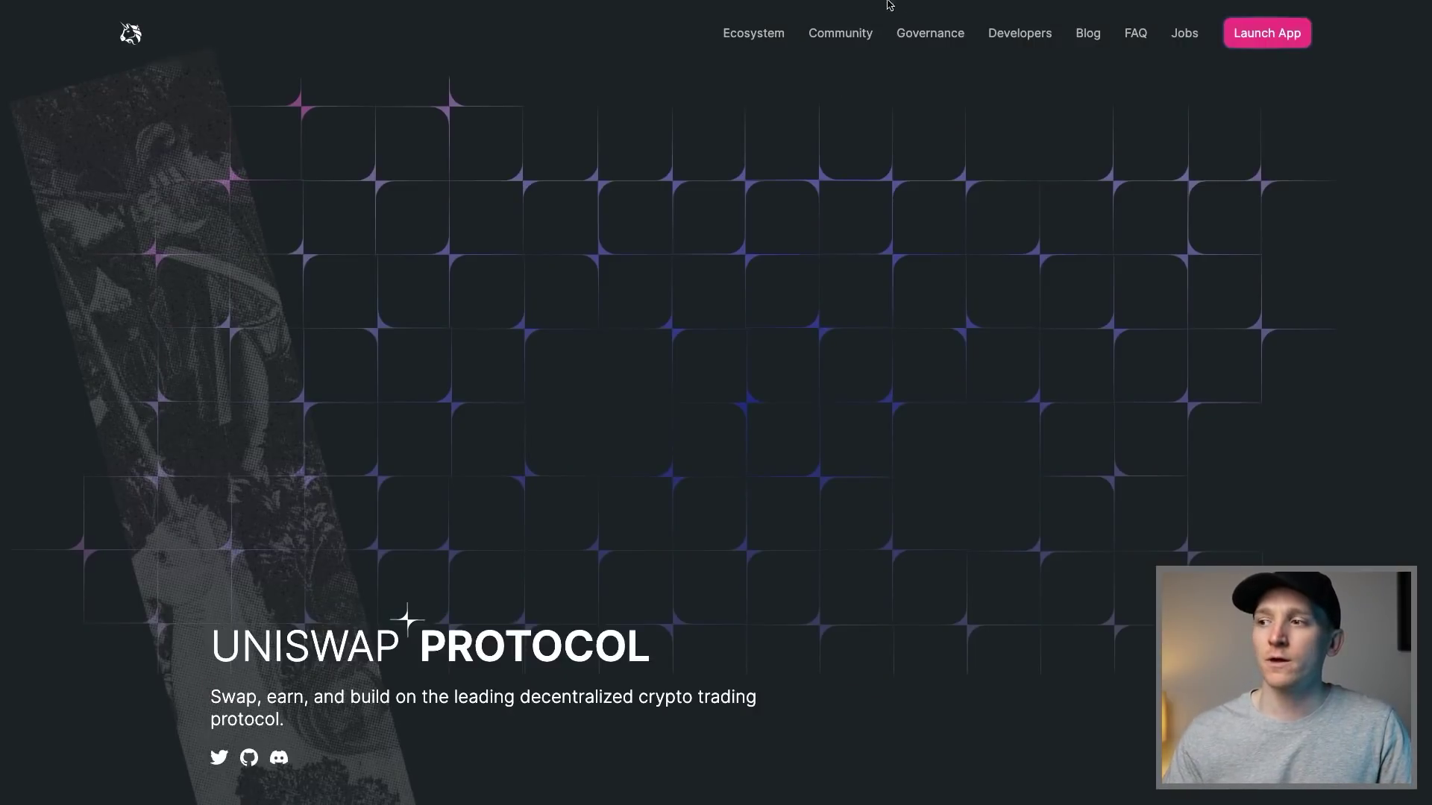
Launch the Uniswap app, switch it from Ethereum to the Arbitrum network and approve the change in MetaMask
{"action": "left_click", "coordinate": [1256, 41]}
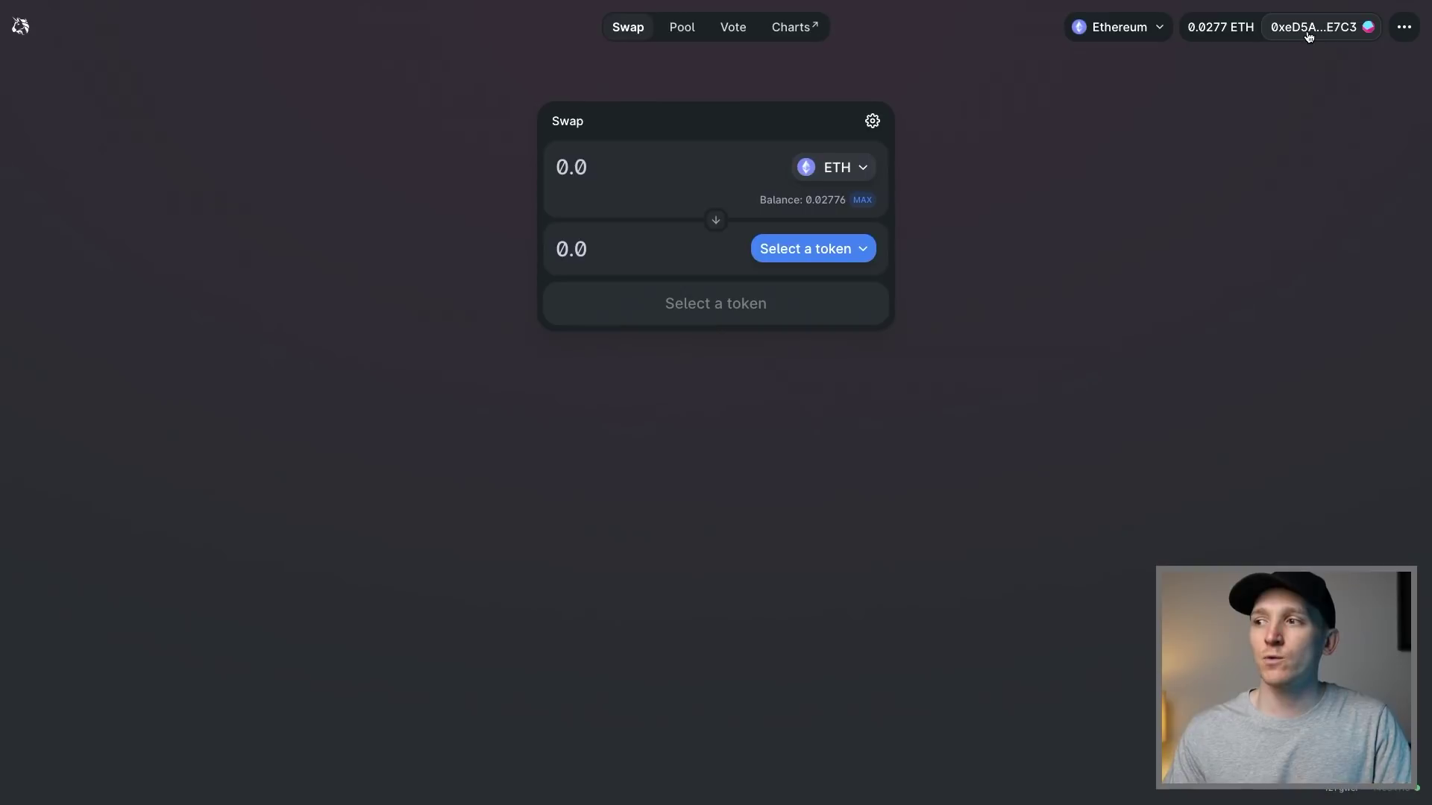
{"action": "left_click", "coordinate": [1147, 31]}
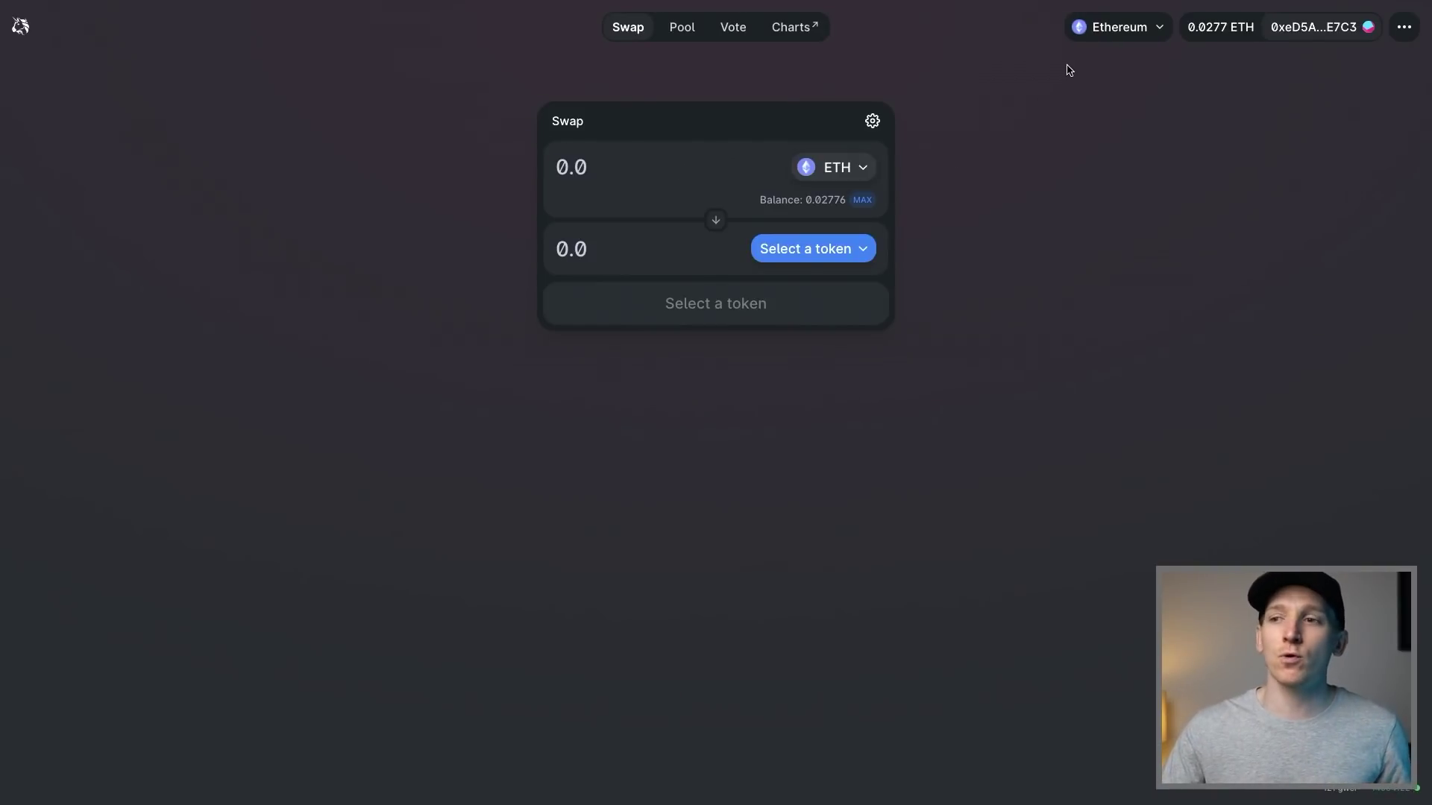
{"action": "left_click", "coordinate": [1124, 39]}
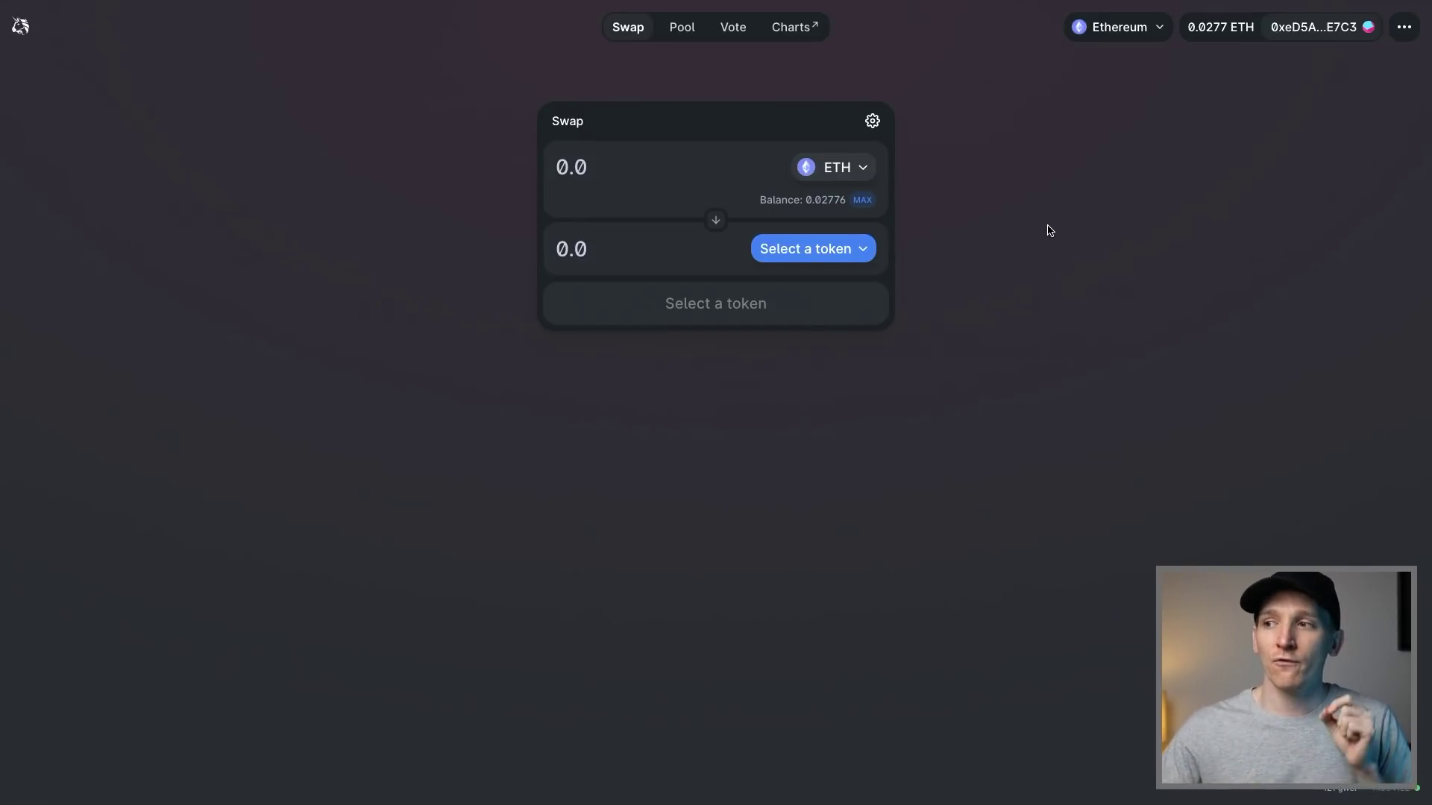
{"action": "mouse_move", "coordinate": [1141, 38]}
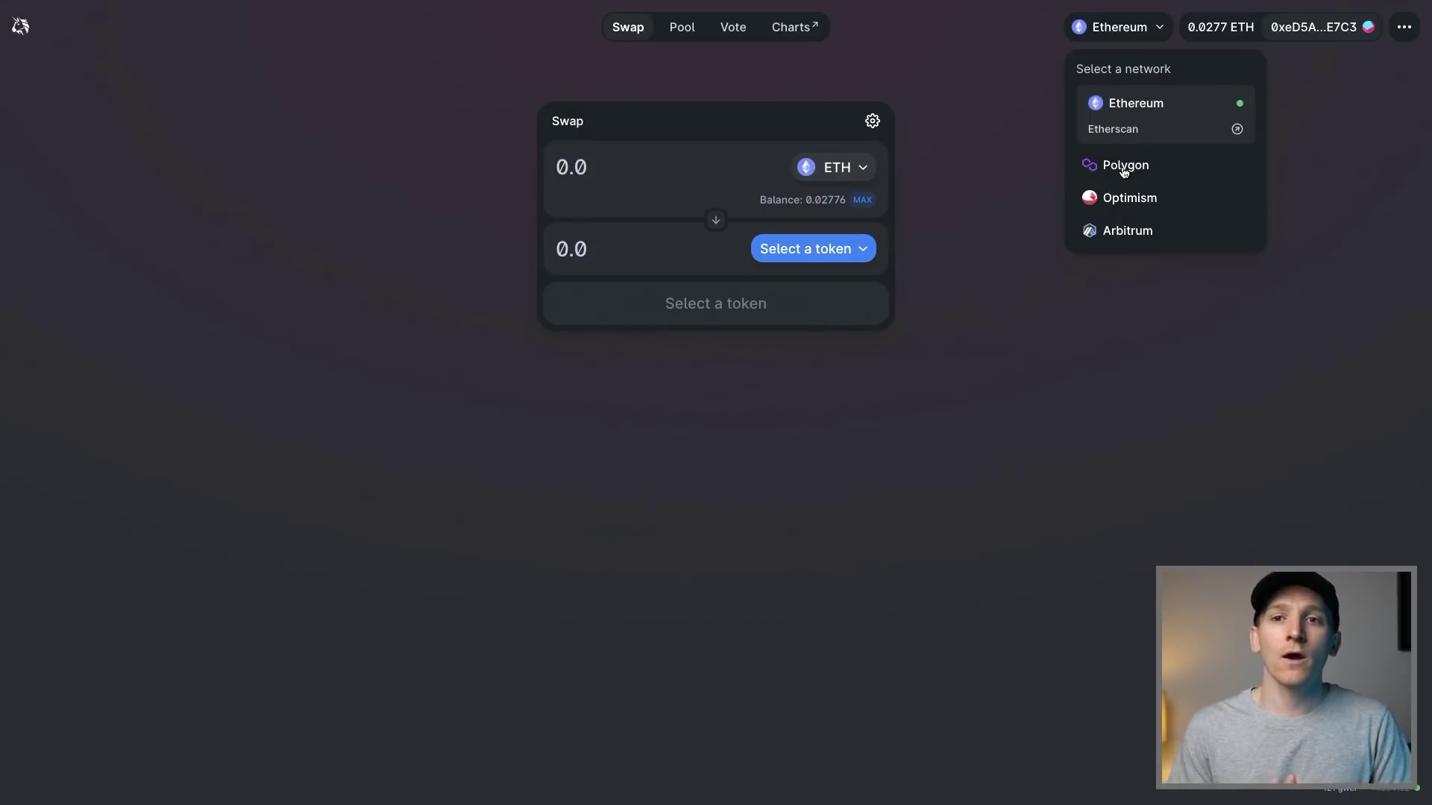
{"action": "left_click", "coordinate": [1124, 232]}
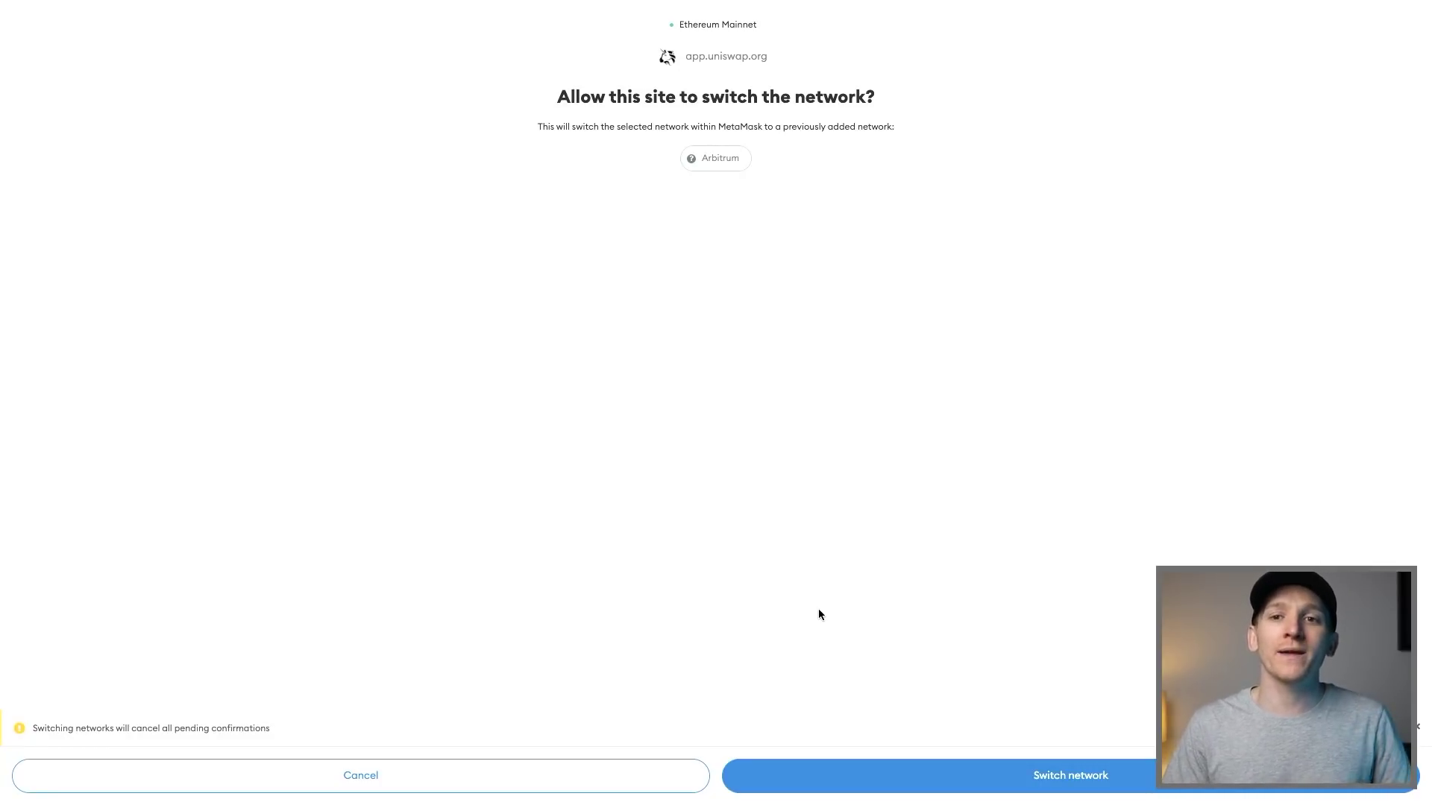
{"action": "left_click", "coordinate": [857, 776]}
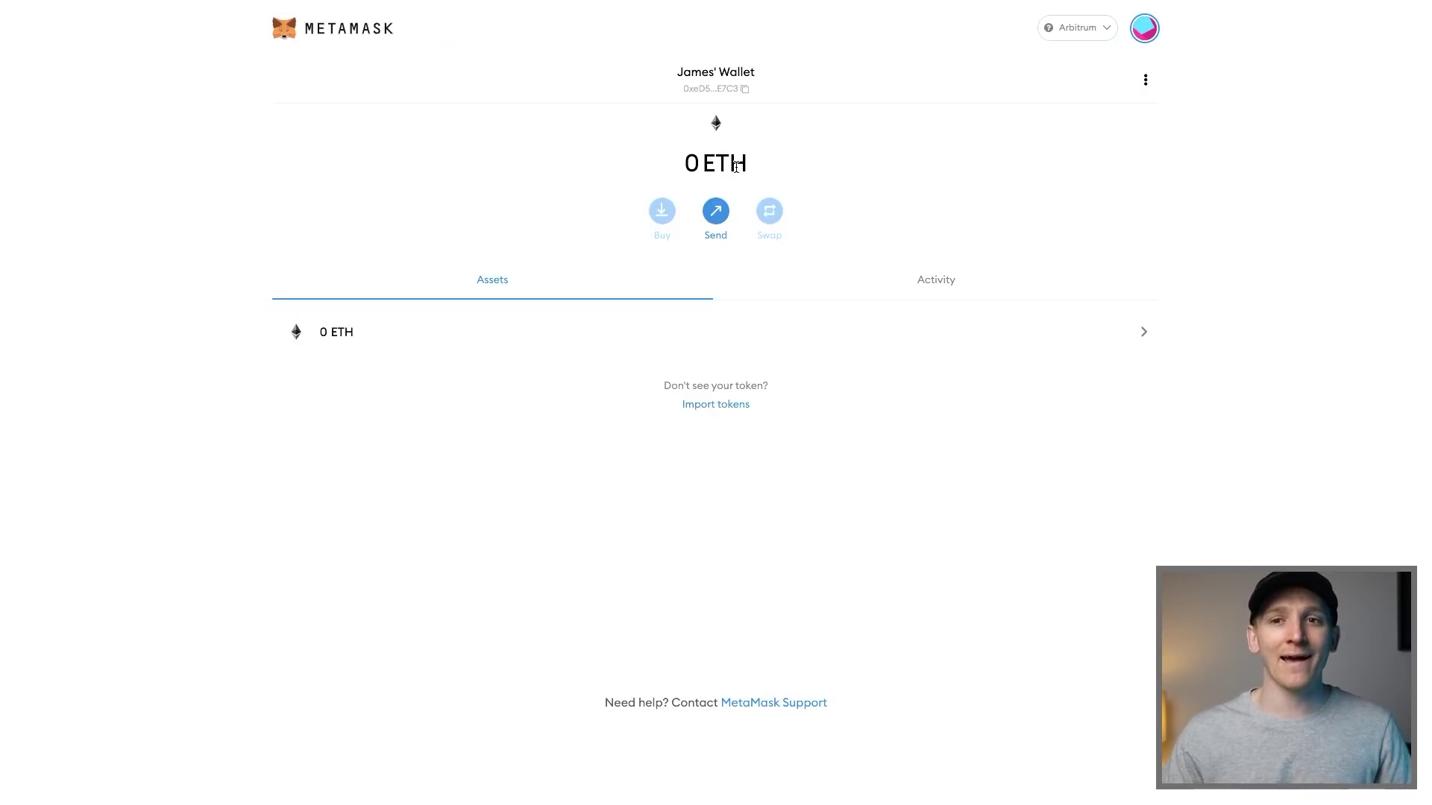
Switch the MetaMask wallet back to the Ethereum Mainnet network
{"action": "left_click", "coordinate": [1074, 31]}
{"action": "left_click", "coordinate": [1032, 135]}
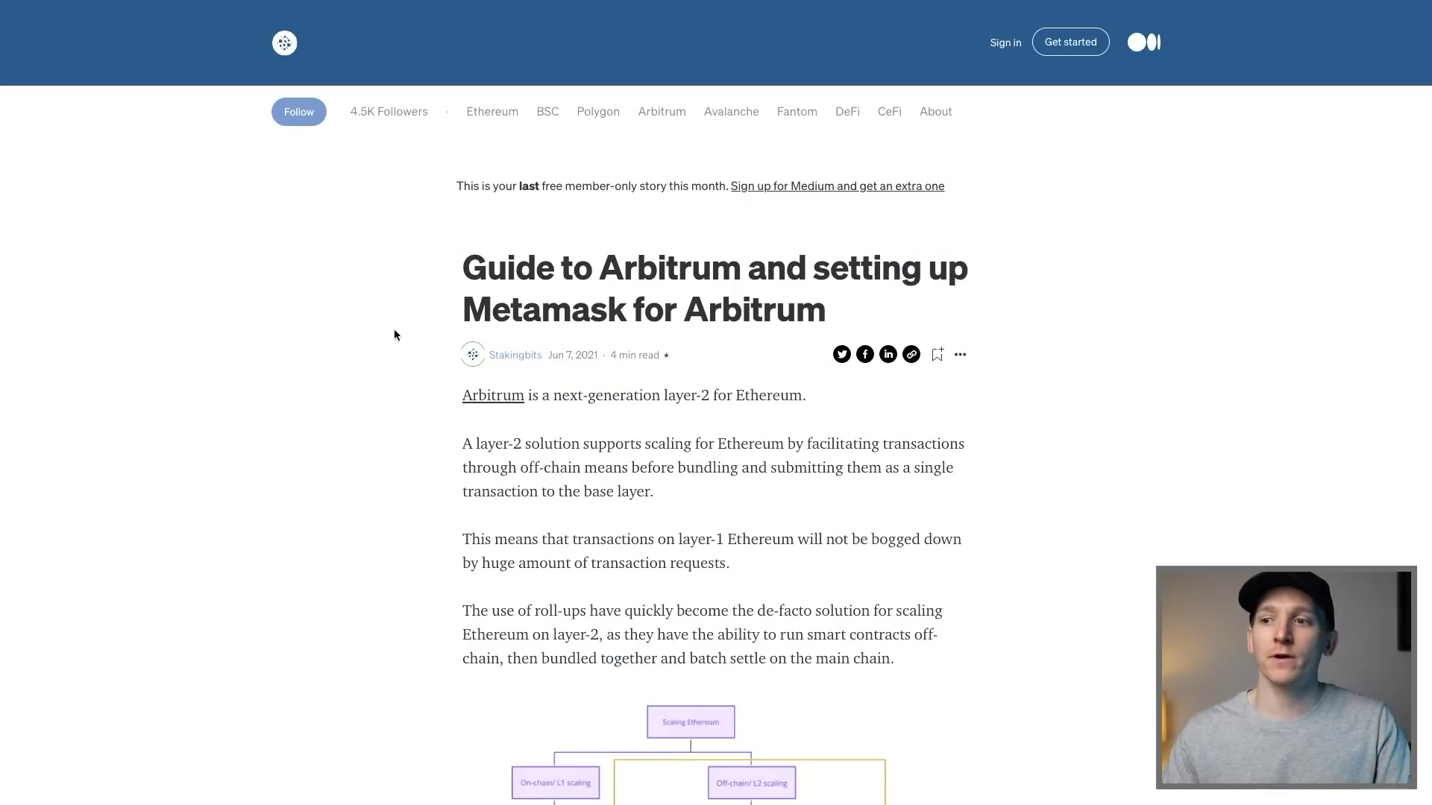
Look through the Medium guide to Arbitrum down to the settings for connecting MetaMask to Arbitrum One
{"action": "mouse_move", "coordinate": [514, 355]}
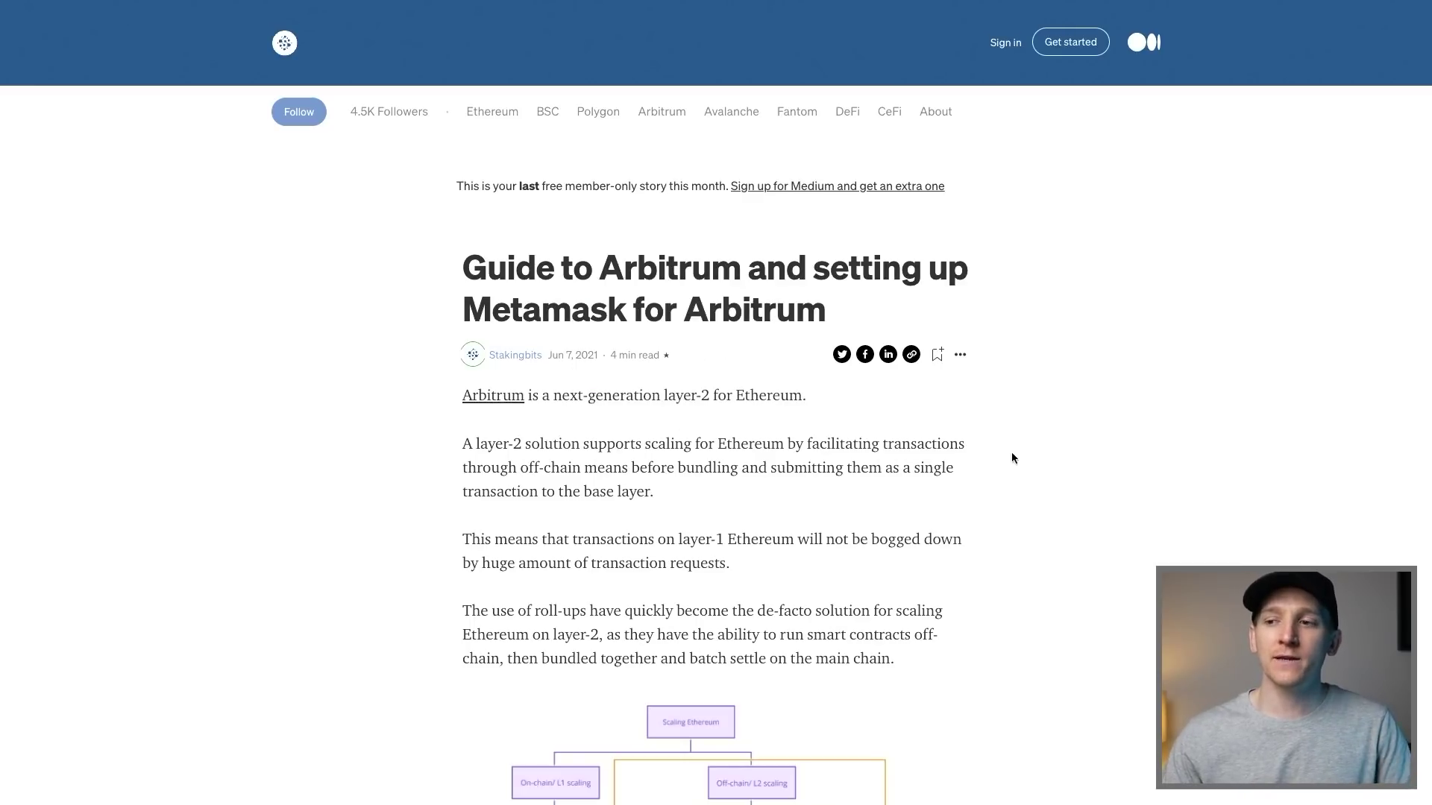
{"action": "scroll", "coordinate": [1011, 452], "scroll_direction": "down", "scroll_amount": 7}
{"action": "scroll", "coordinate": [1011, 458], "scroll_direction": "down", "scroll_amount": 18}
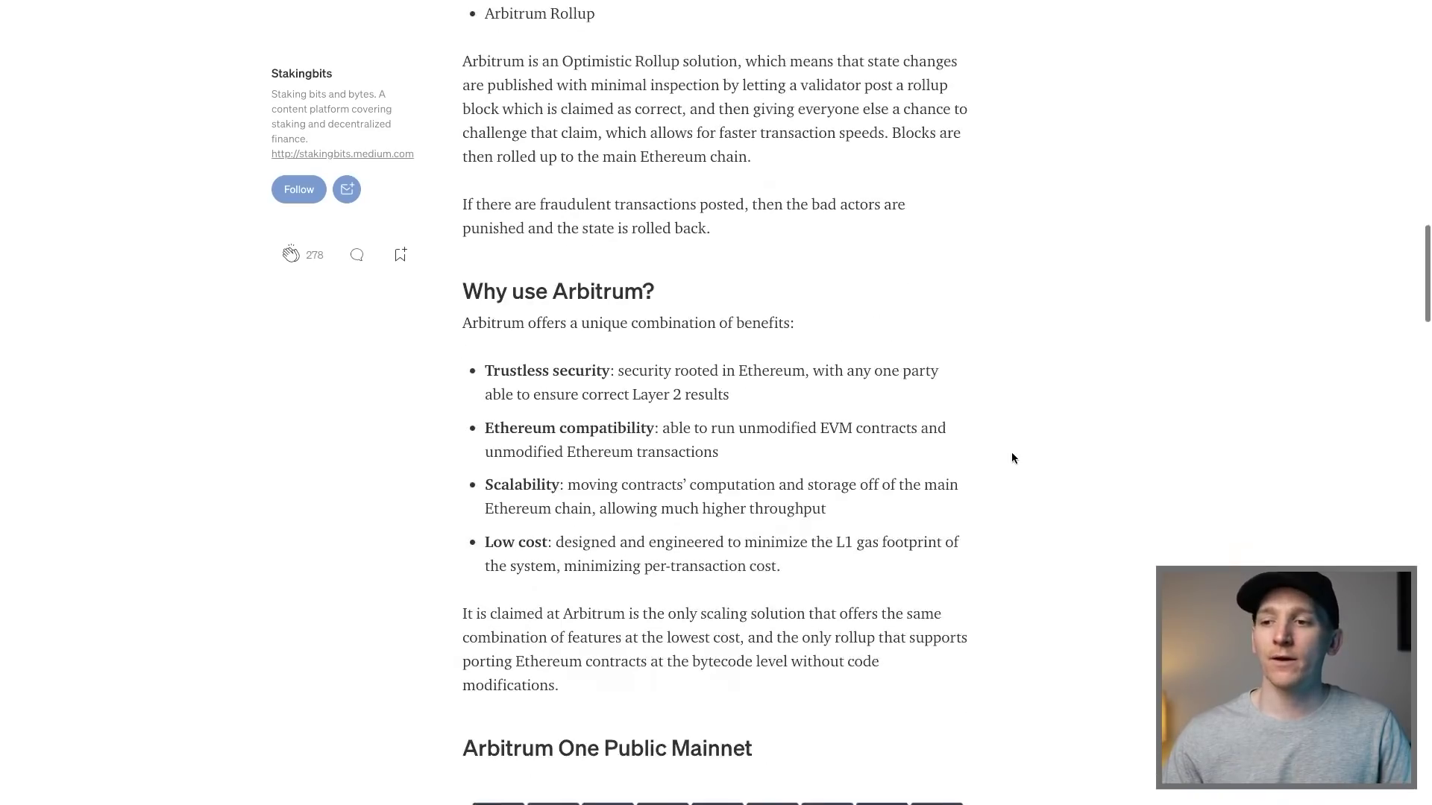
{"action": "scroll", "coordinate": [1011, 457], "scroll_direction": "down", "scroll_amount": 8}
{"action": "scroll", "coordinate": [1012, 455], "scroll_direction": "down", "scroll_amount": 10}
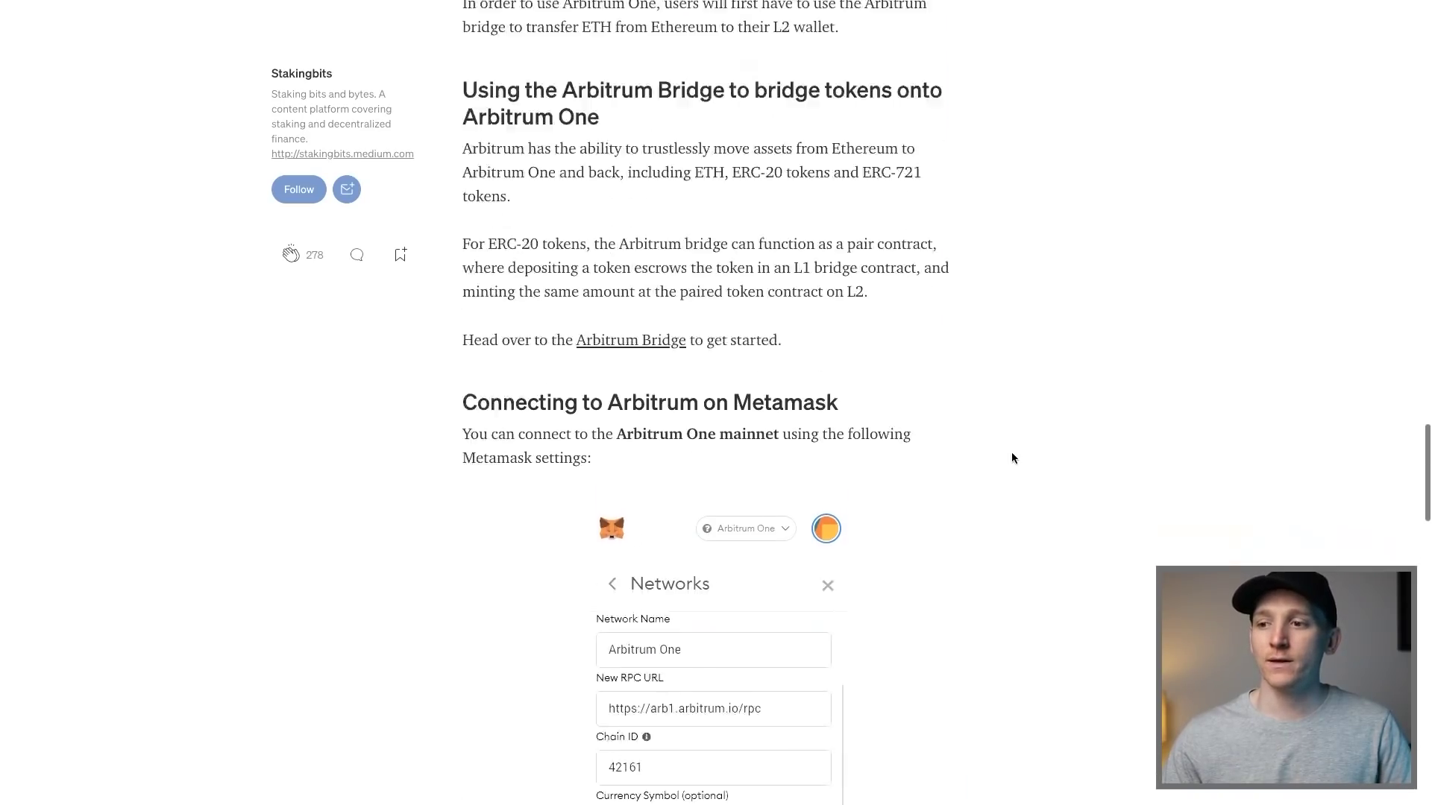
{"action": "scroll", "coordinate": [1011, 457], "scroll_direction": "up", "scroll_amount": 2}
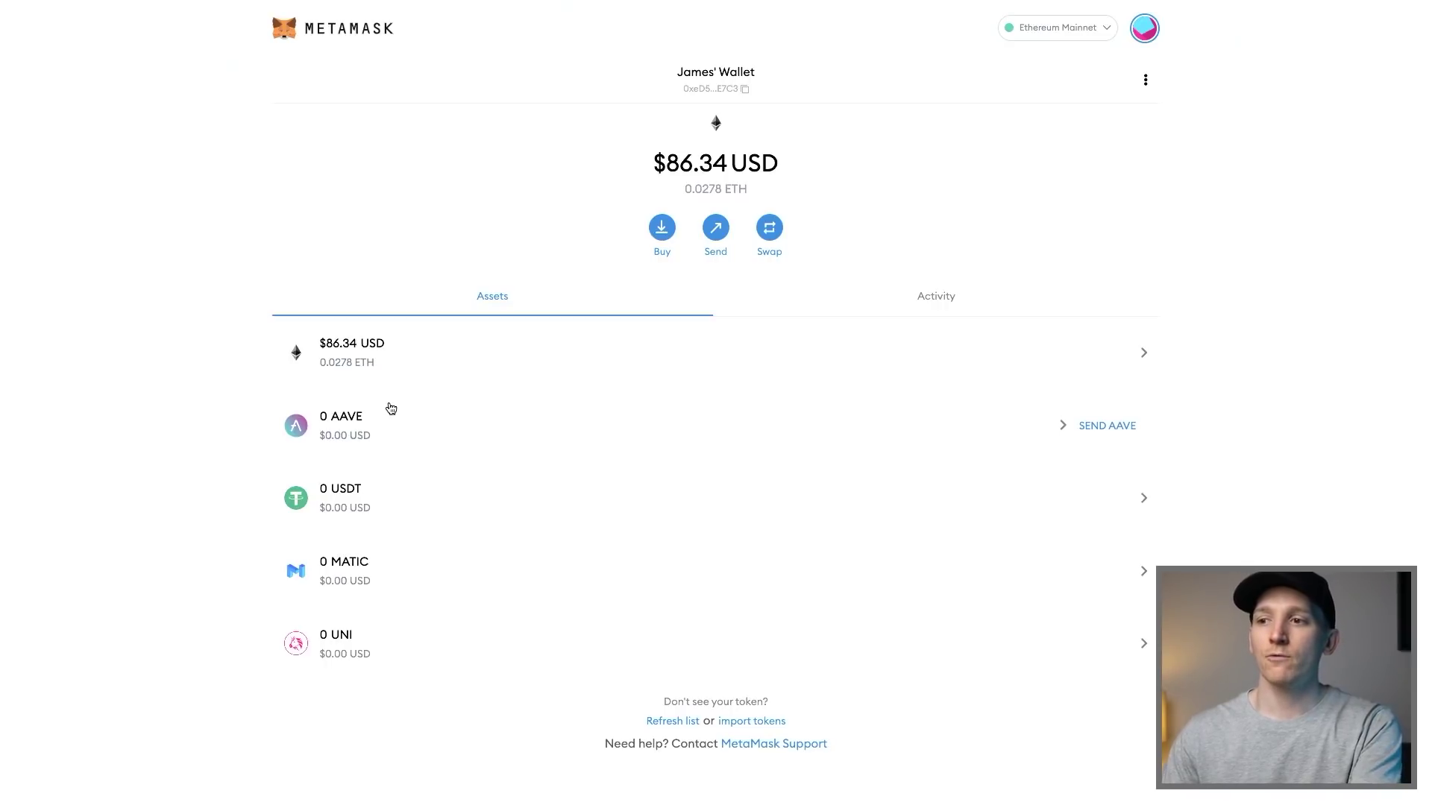
Open MetaMask's form for adding a network and look through the Medium guide on setting up MetaMask for Polygon
{"action": "left_click", "coordinate": [1103, 35]}
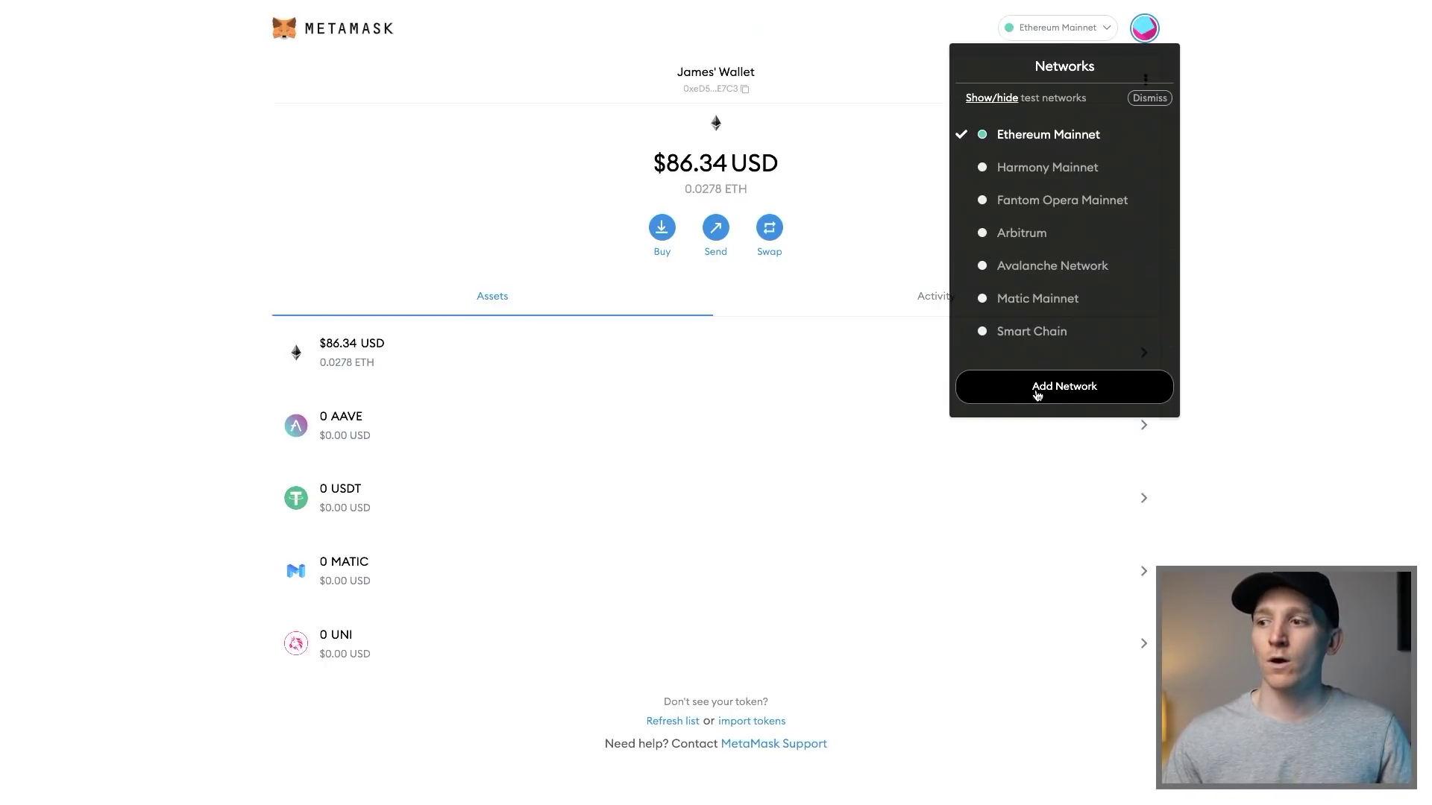
{"action": "left_click", "coordinate": [1054, 390]}
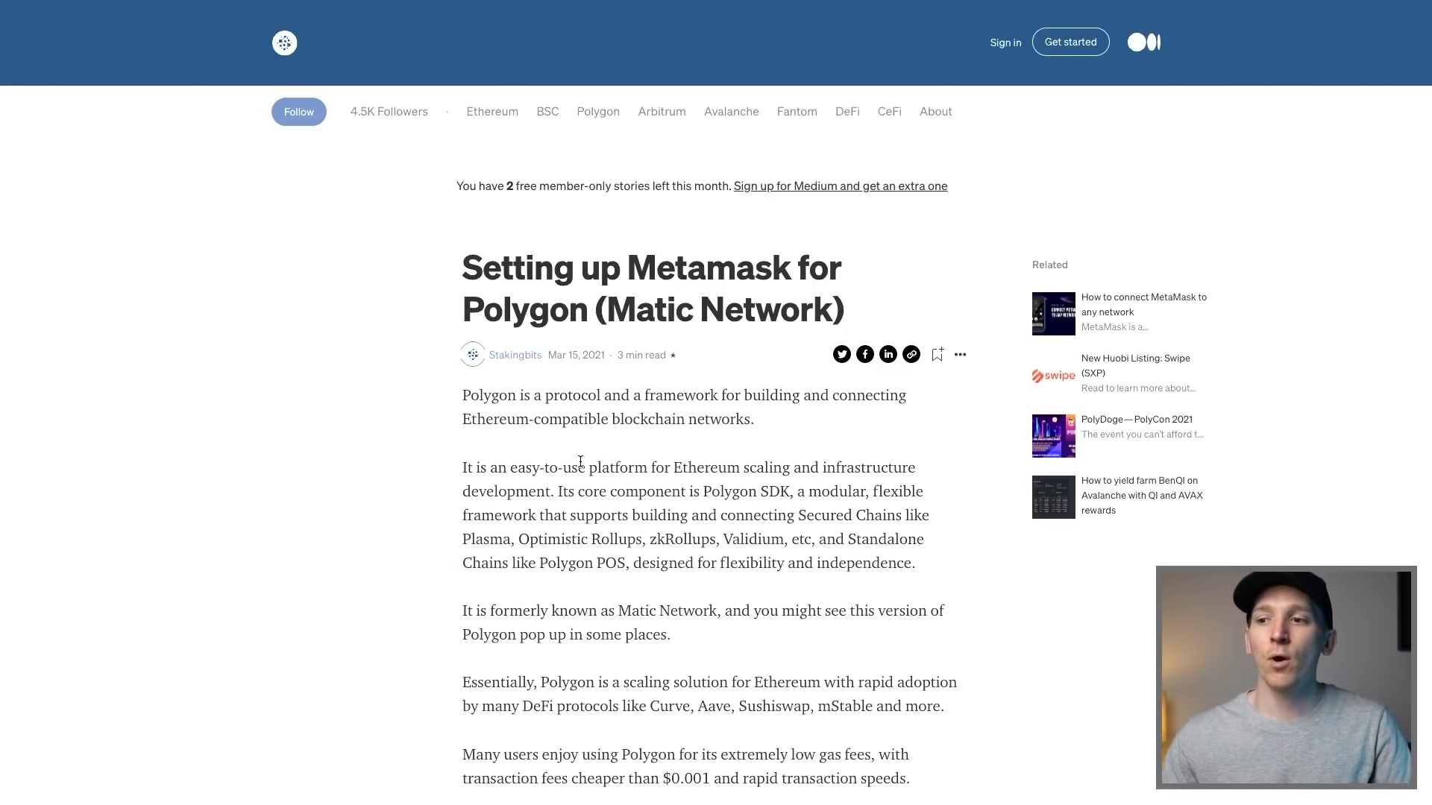
{"action": "scroll", "coordinate": [624, 380], "scroll_direction": "down", "scroll_amount": 15}
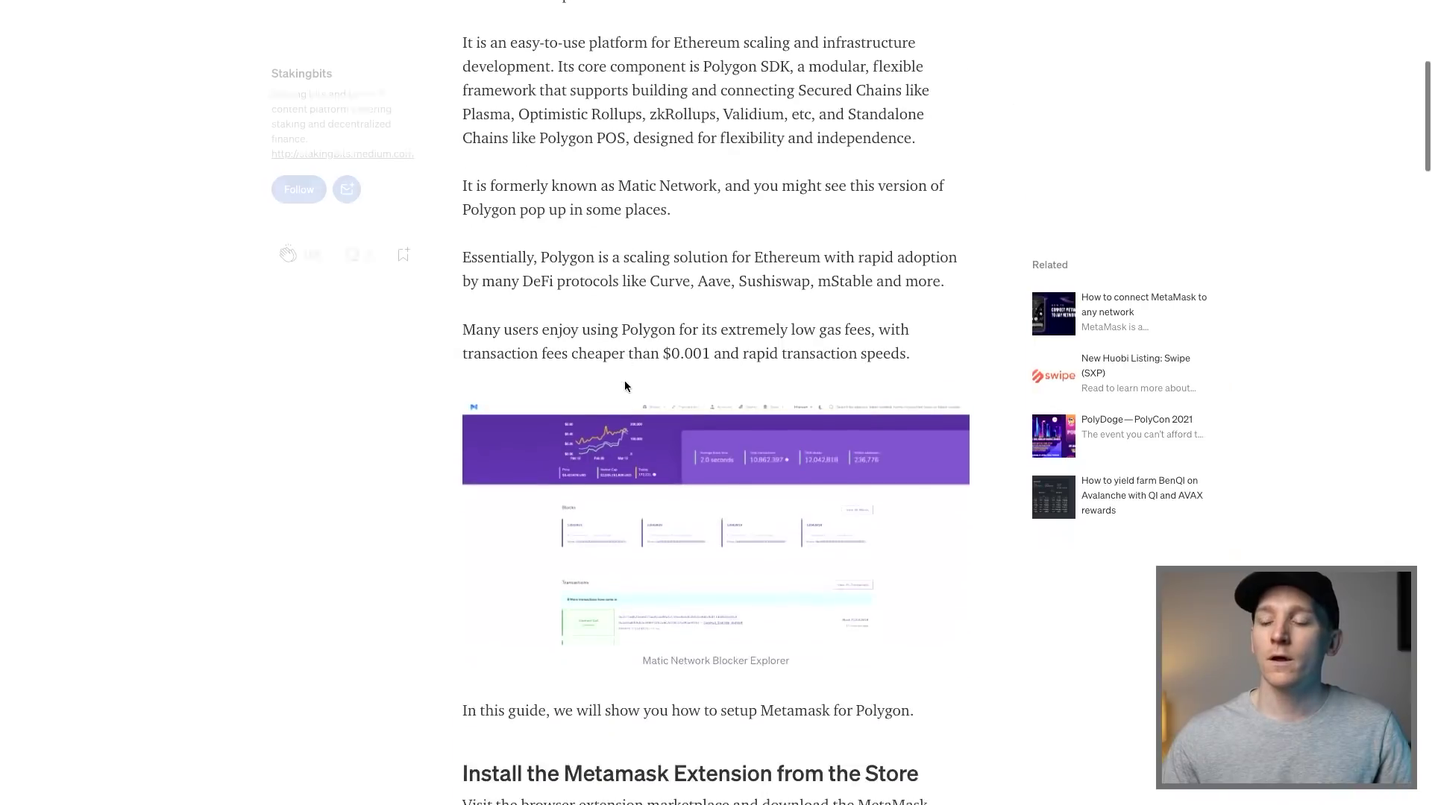
{"action": "scroll", "coordinate": [626, 382], "scroll_direction": "down", "scroll_amount": 20}
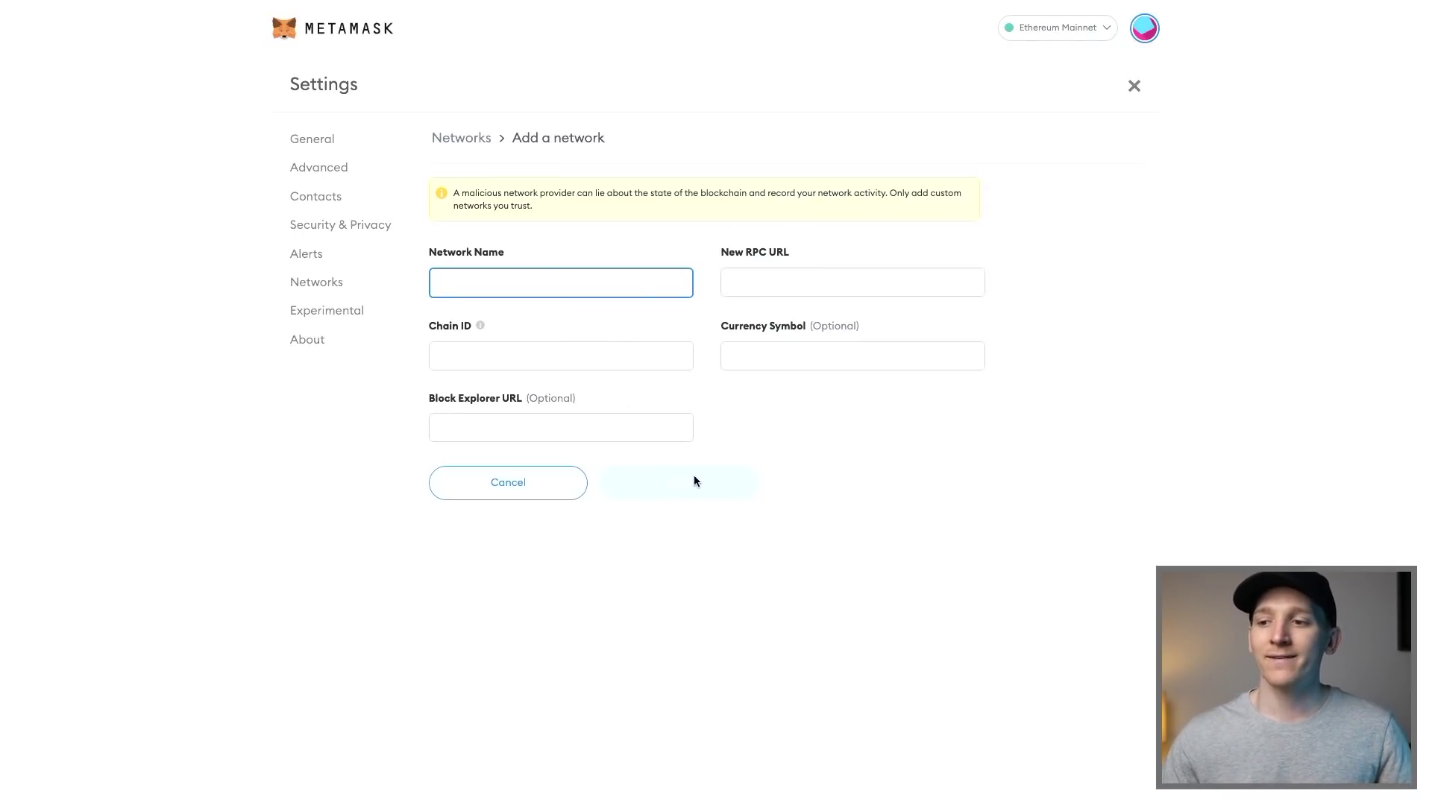
Return to the MetaMask wallet overview and check its network list and the options for depositing Ether
{"action": "left_click", "coordinate": [340, 38]}
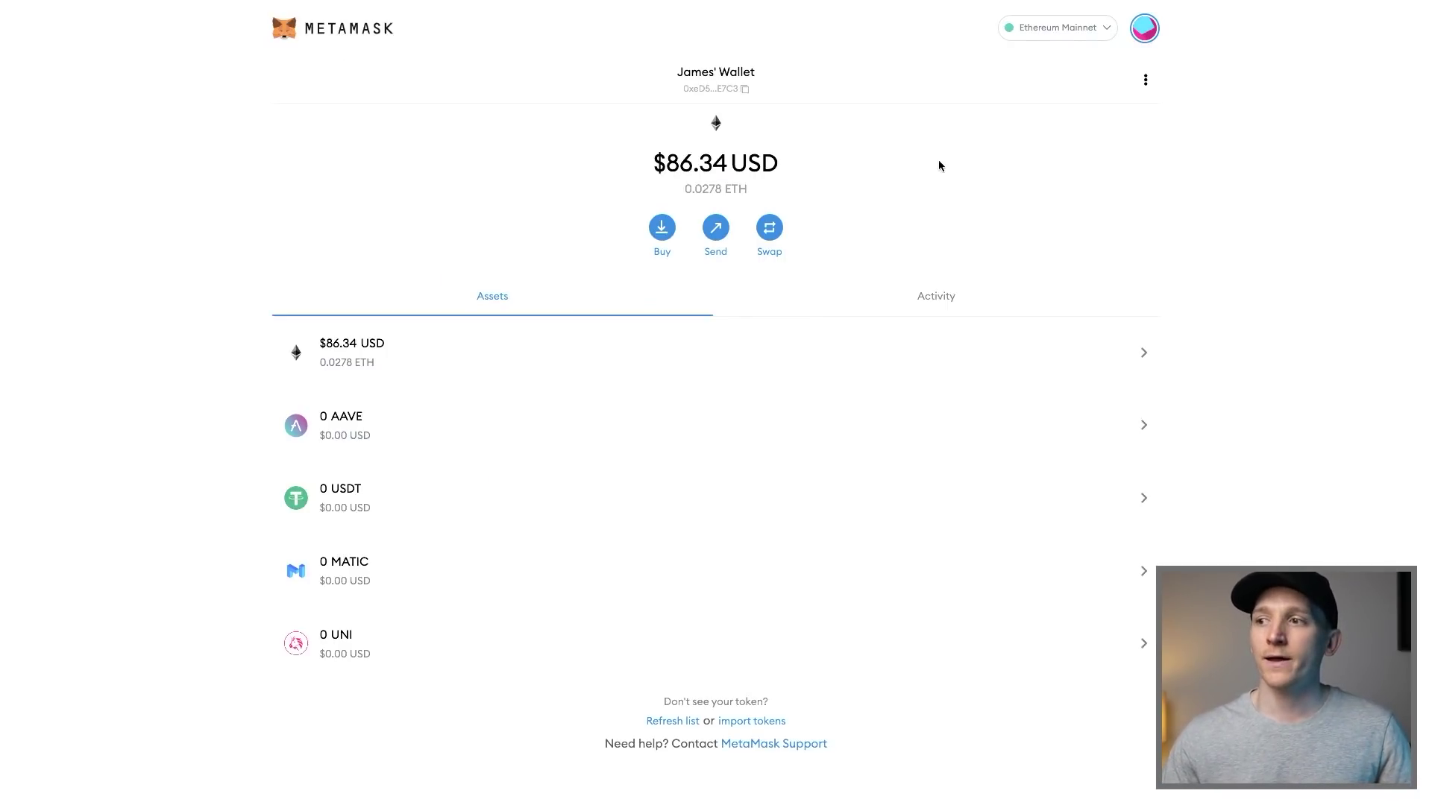
{"action": "left_click", "coordinate": [1074, 32]}
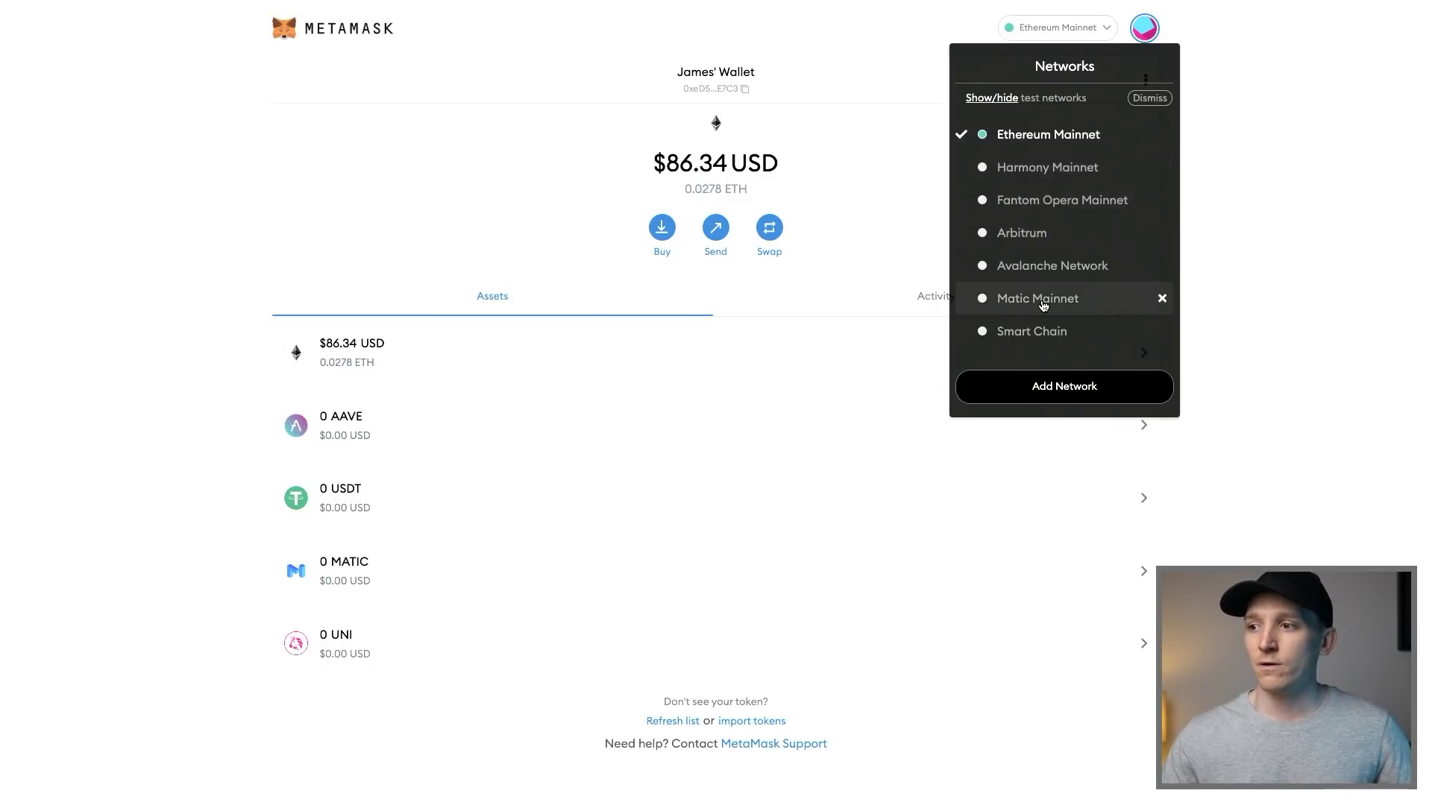
{"action": "left_click", "coordinate": [218, 209]}
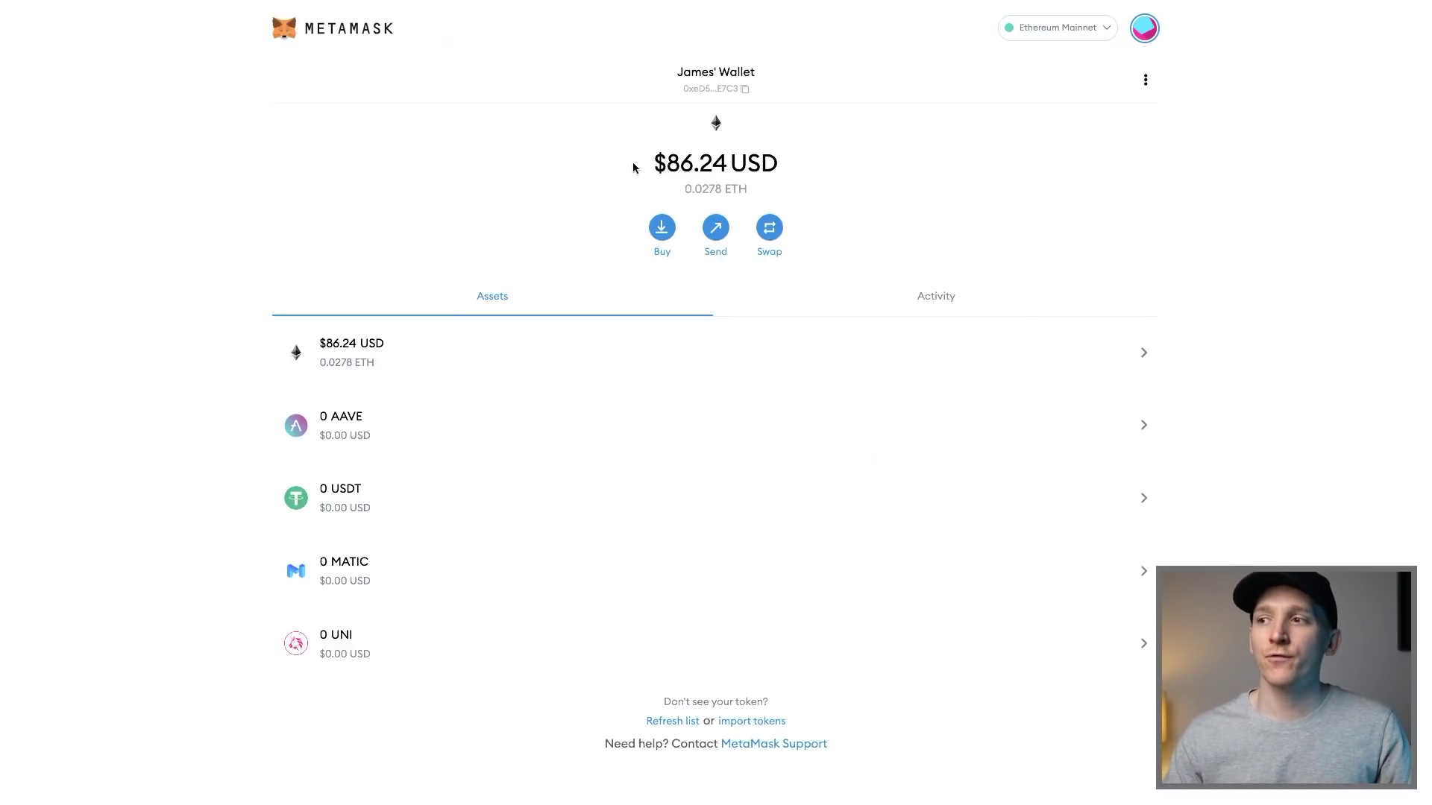
{"action": "left_click", "coordinate": [666, 232]}
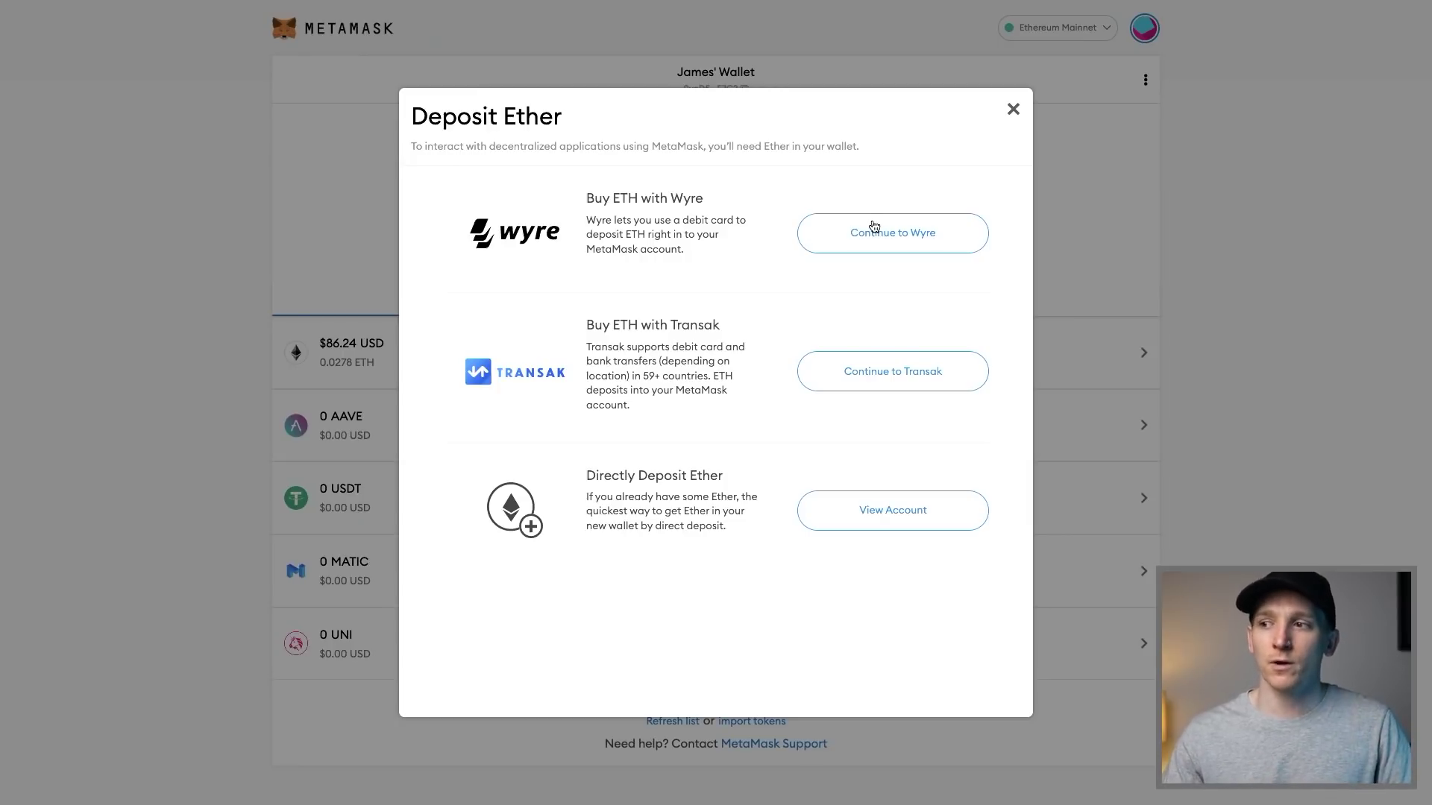
{"action": "left_click", "coordinate": [1013, 111]}
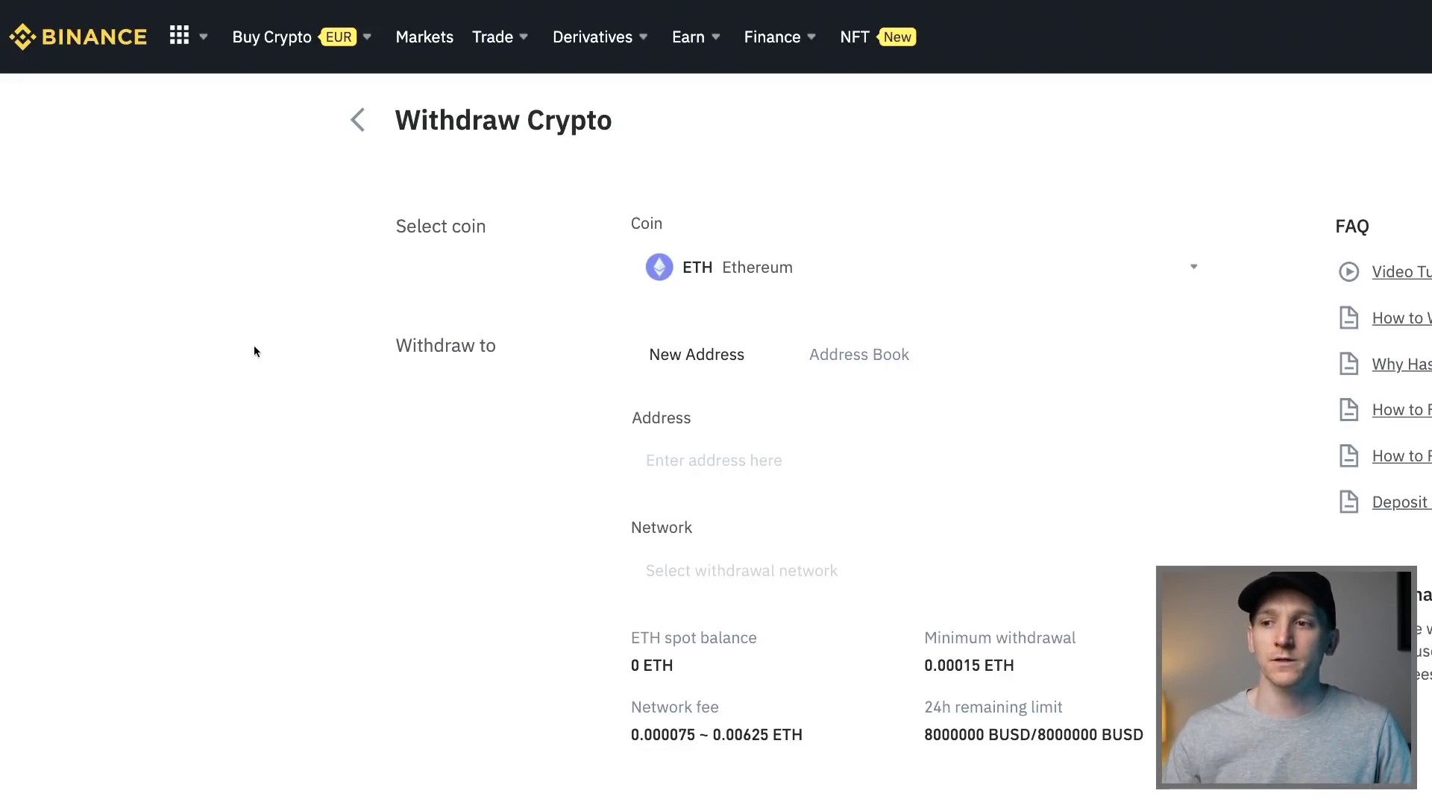
Switch to Binance's Withdraw Crypto page and check the coin selection for an ETH withdrawal
{"action": "scroll", "coordinate": [254, 346], "scroll_direction": "right", "scroll_amount": 5}
{"action": "scroll", "coordinate": [254, 346], "scroll_direction": "left", "scroll_amount": 5}
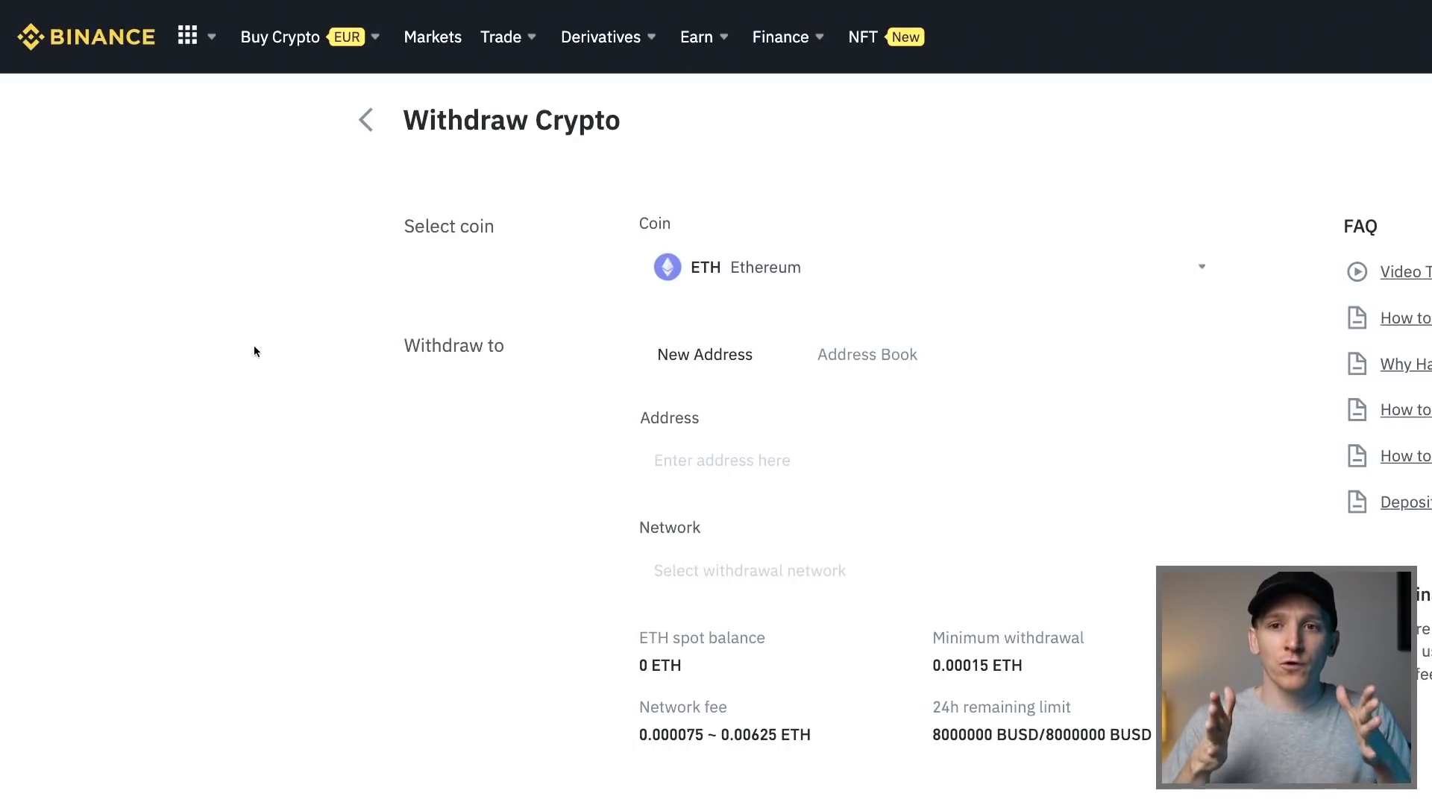
{"action": "left_click", "coordinate": [752, 269]}
{"action": "left_click", "coordinate": [1271, 390]}
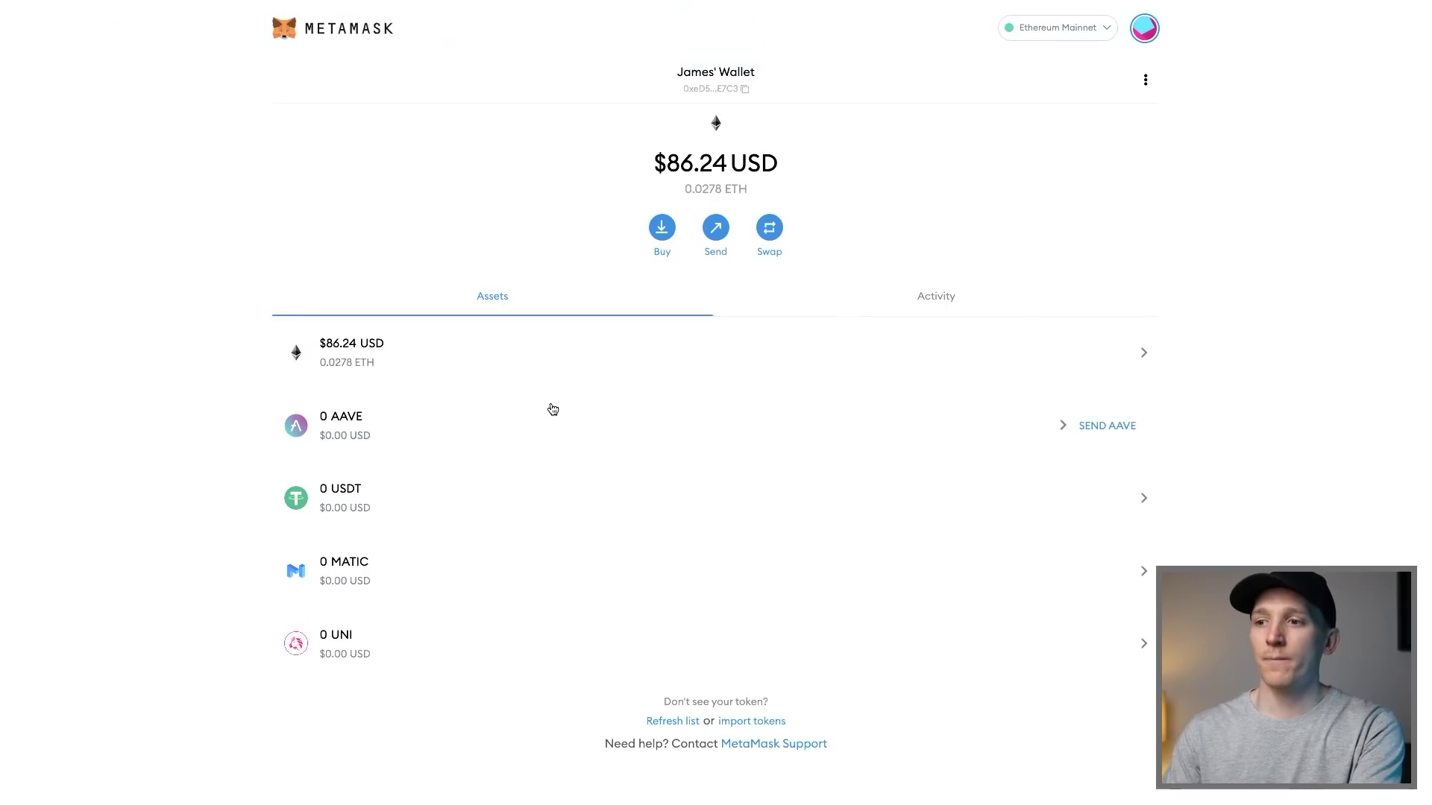
Copy the wallet address from MetaMask and activate the address field of Binance's ETH withdrawal form
{"action": "left_click", "coordinate": [724, 87]}
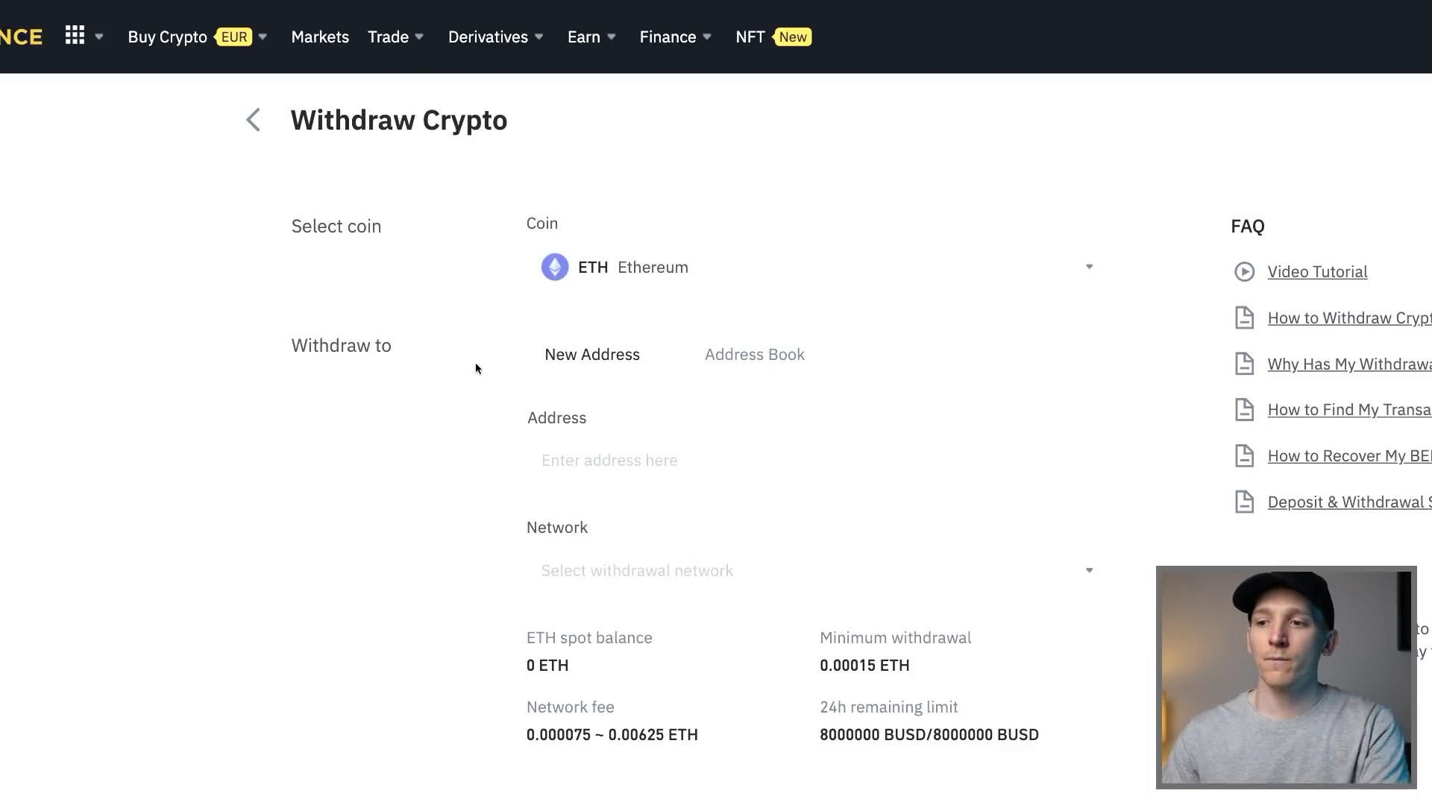
{"action": "left_click", "coordinate": [577, 446]}
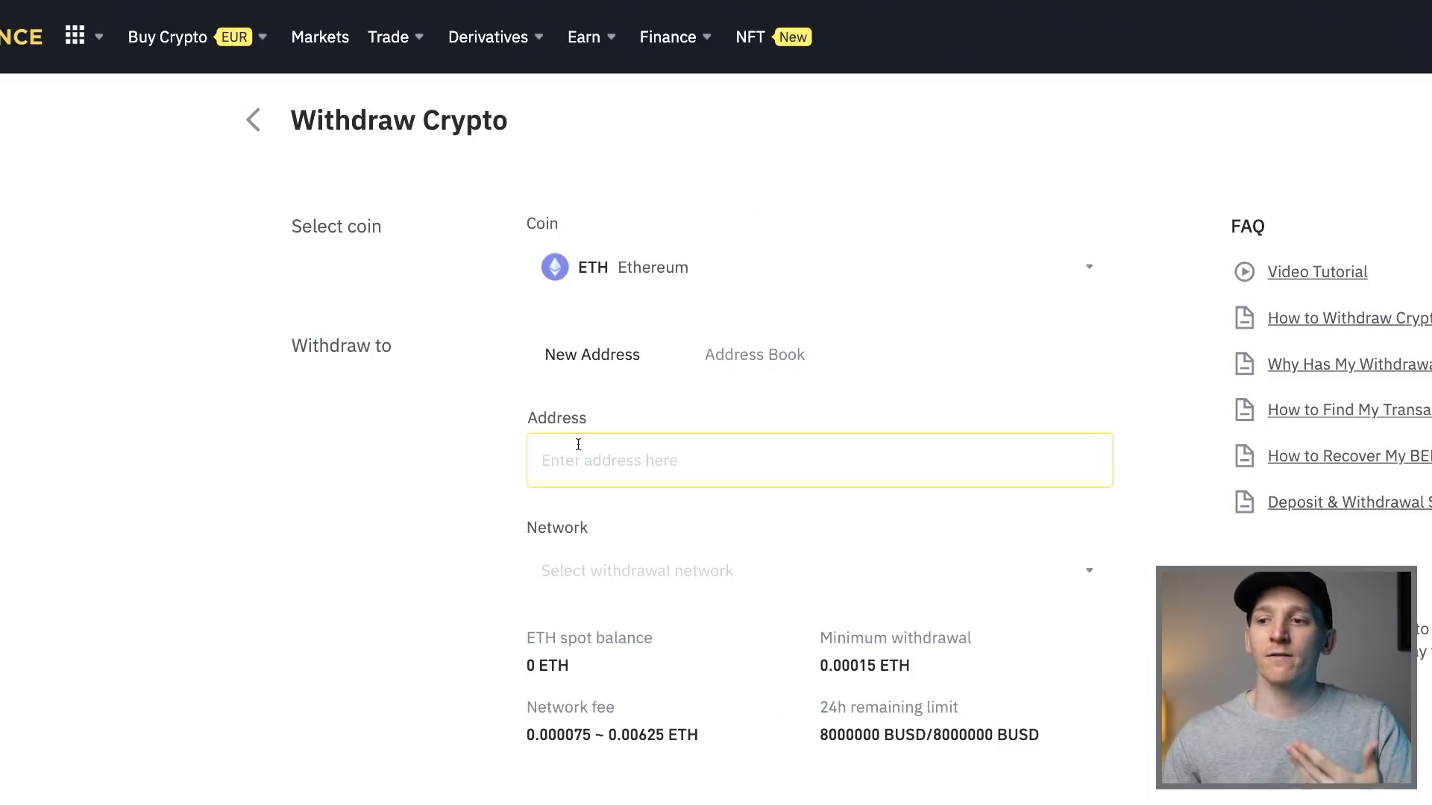
Examine the networks and fees offered for withdrawing ETH from Binance, and close the list without choosing one
{"action": "left_click", "coordinate": [615, 571]}
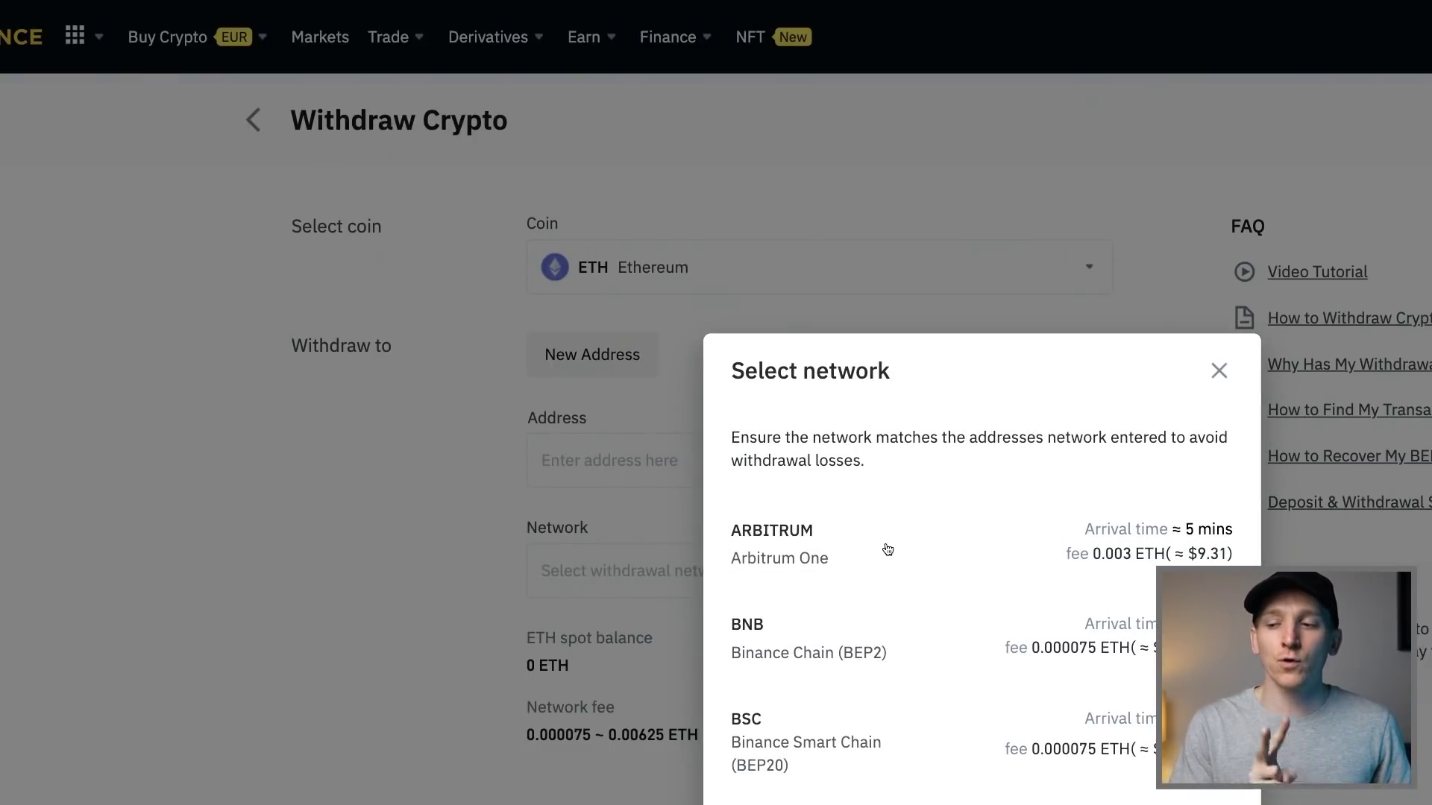
{"action": "scroll", "coordinate": [888, 549], "scroll_direction": "down", "scroll_amount": 1}
{"action": "scroll", "coordinate": [887, 549], "scroll_direction": "down", "scroll_amount": 1}
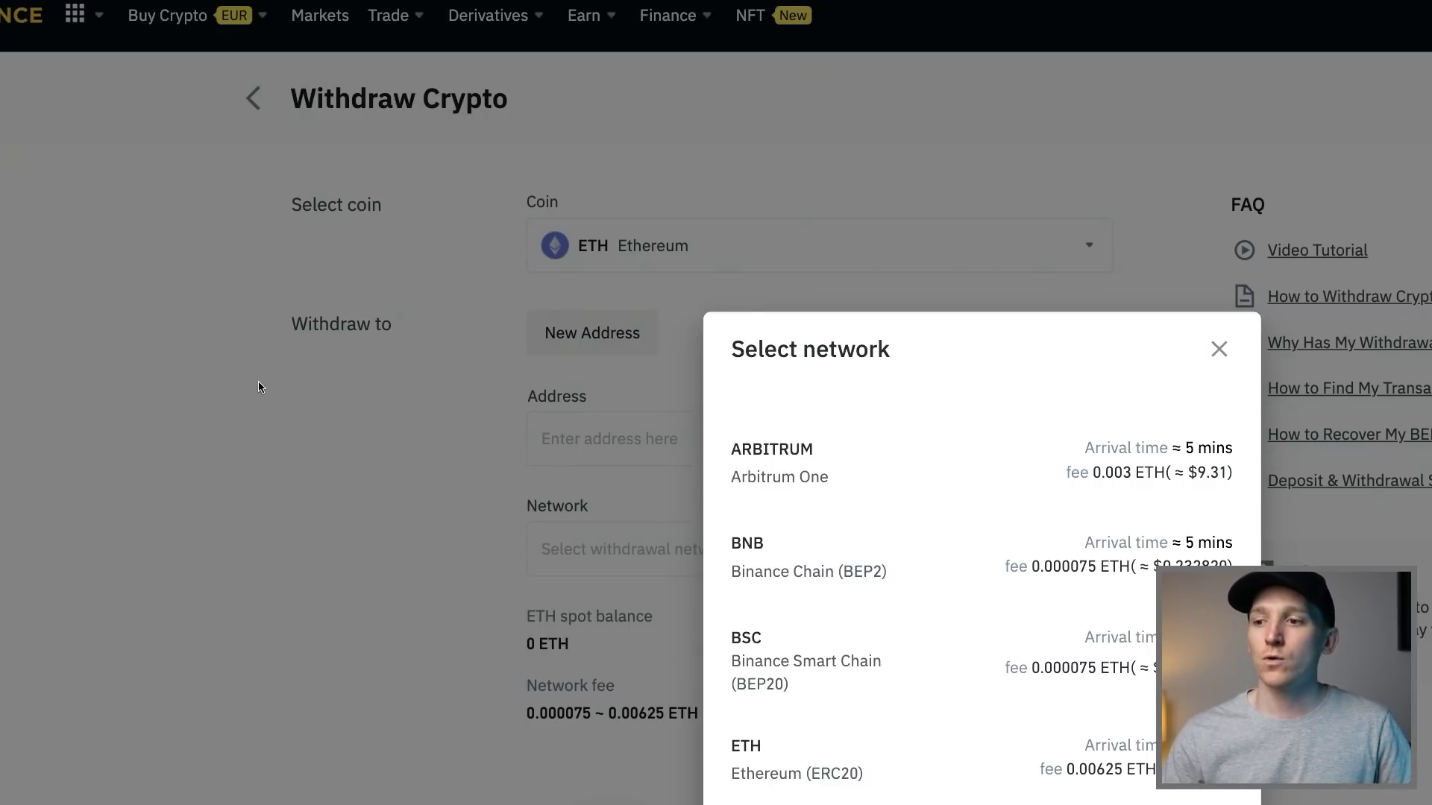
{"action": "left_click", "coordinate": [1219, 349]}
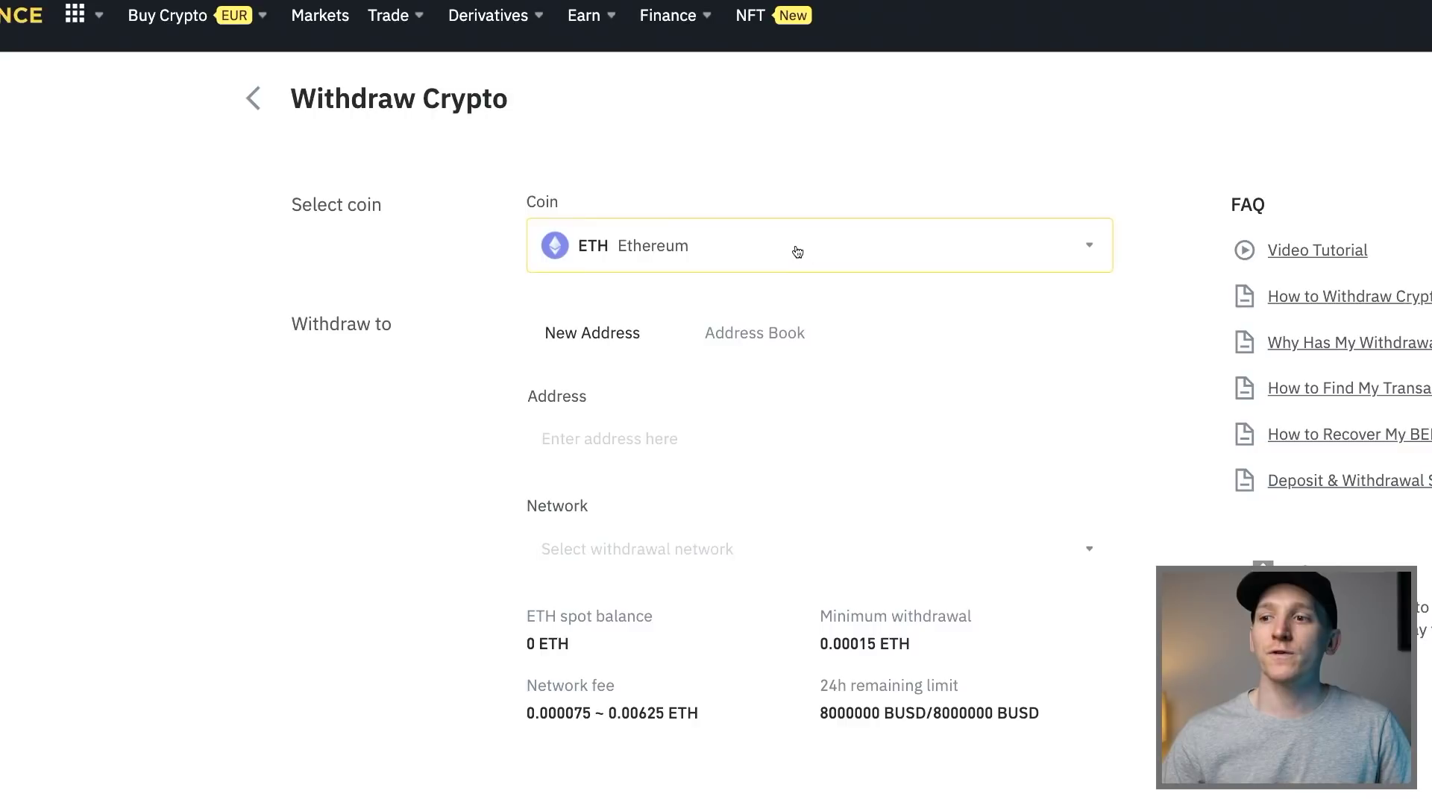
Find USDT (TetherUS) in the coin list and set it as the coin to withdraw
{"action": "left_click", "coordinate": [715, 250]}
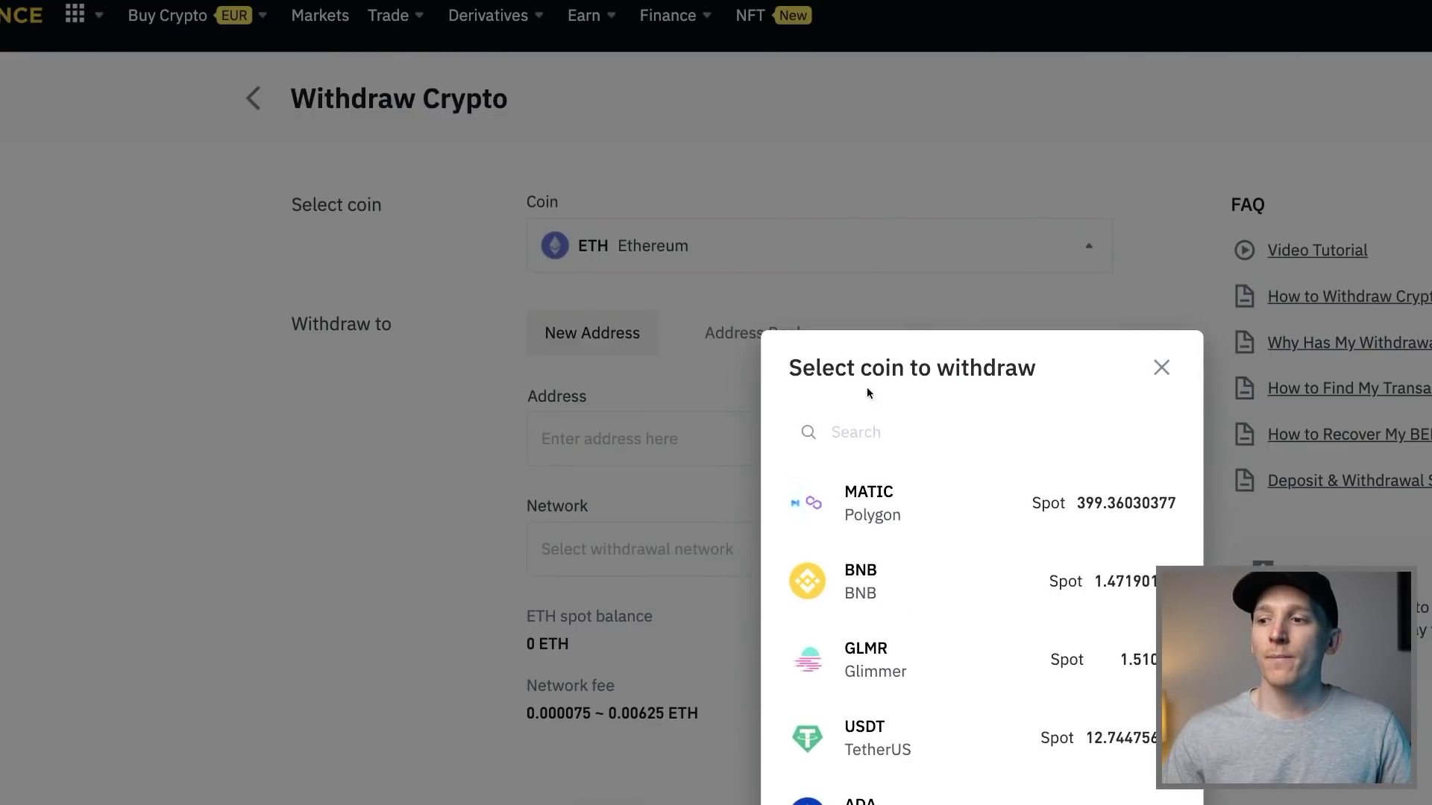
{"action": "type", "text": "usdt"}
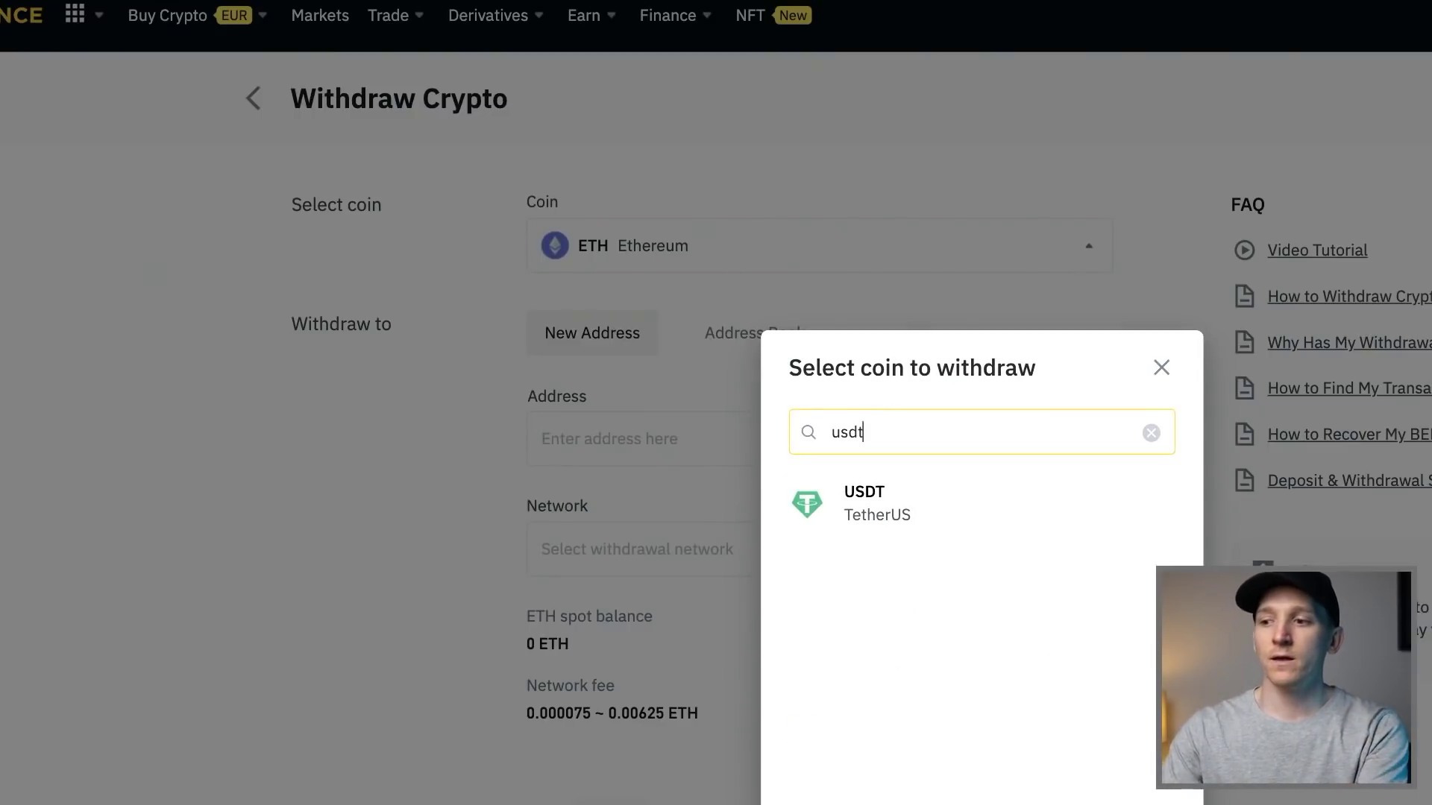
{"action": "left_click", "coordinate": [873, 492]}
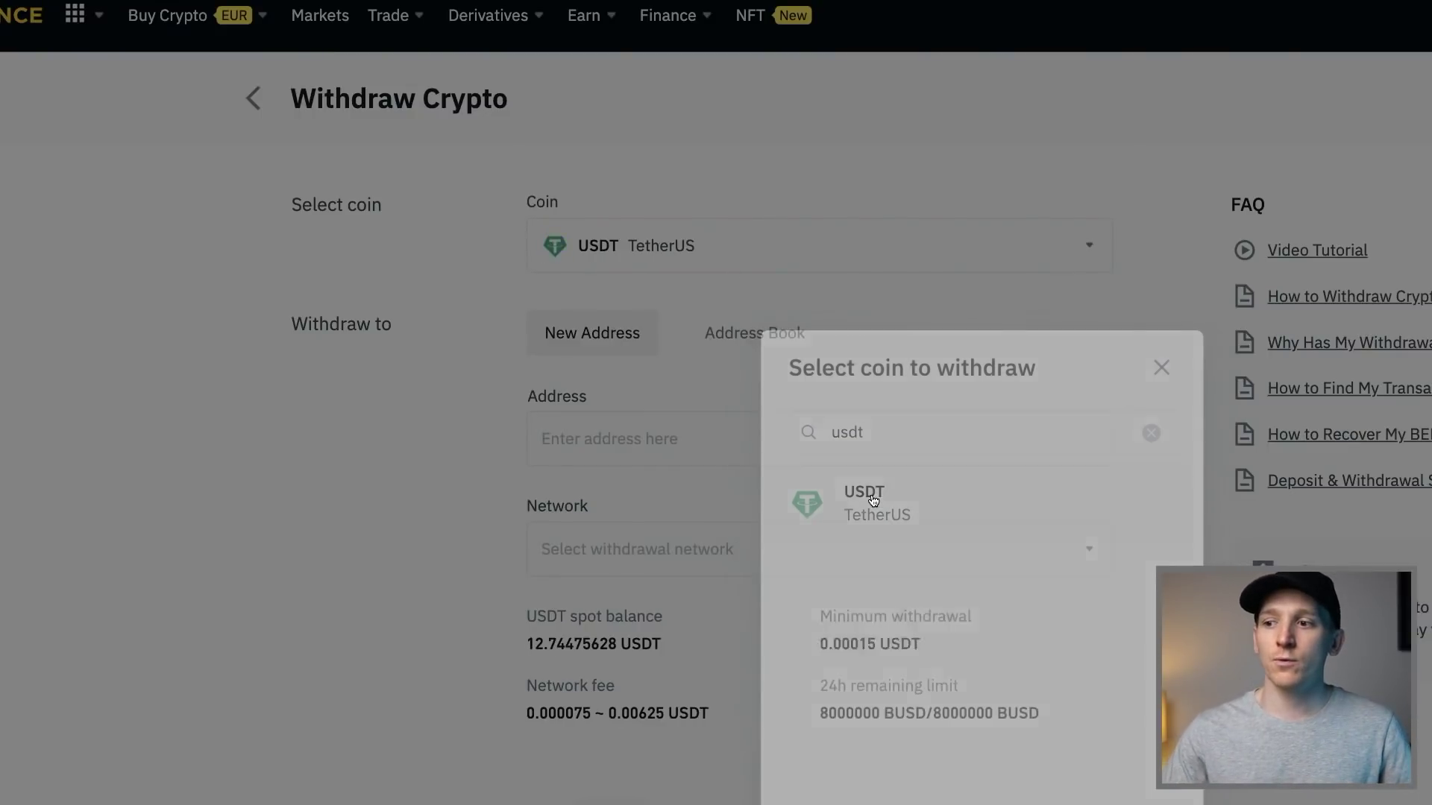
Examine the networks and fees offered for withdrawing USDT from Binance, and close the list without choosing one
{"action": "left_click", "coordinate": [619, 548]}
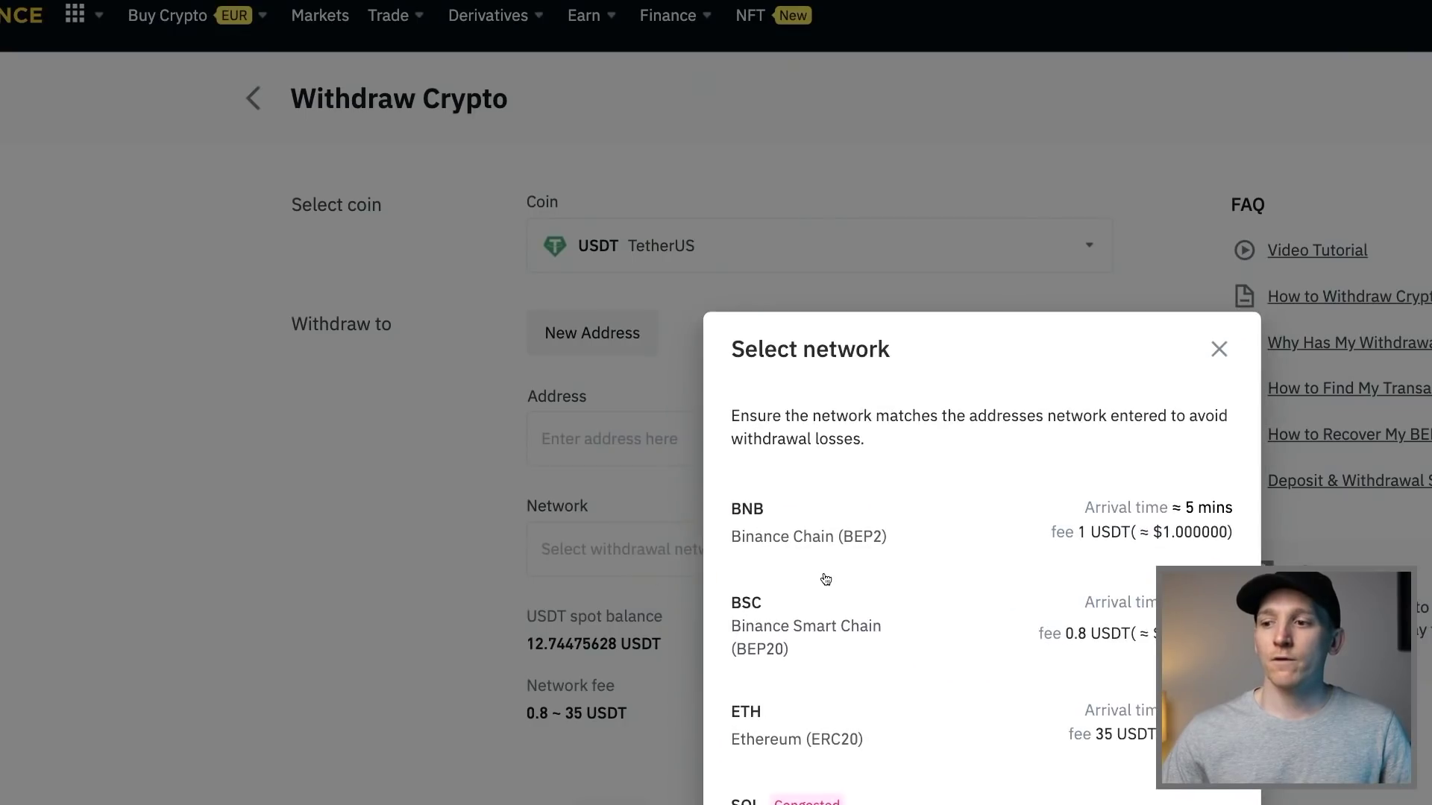
{"action": "scroll", "coordinate": [865, 542], "scroll_direction": "down", "scroll_amount": 2}
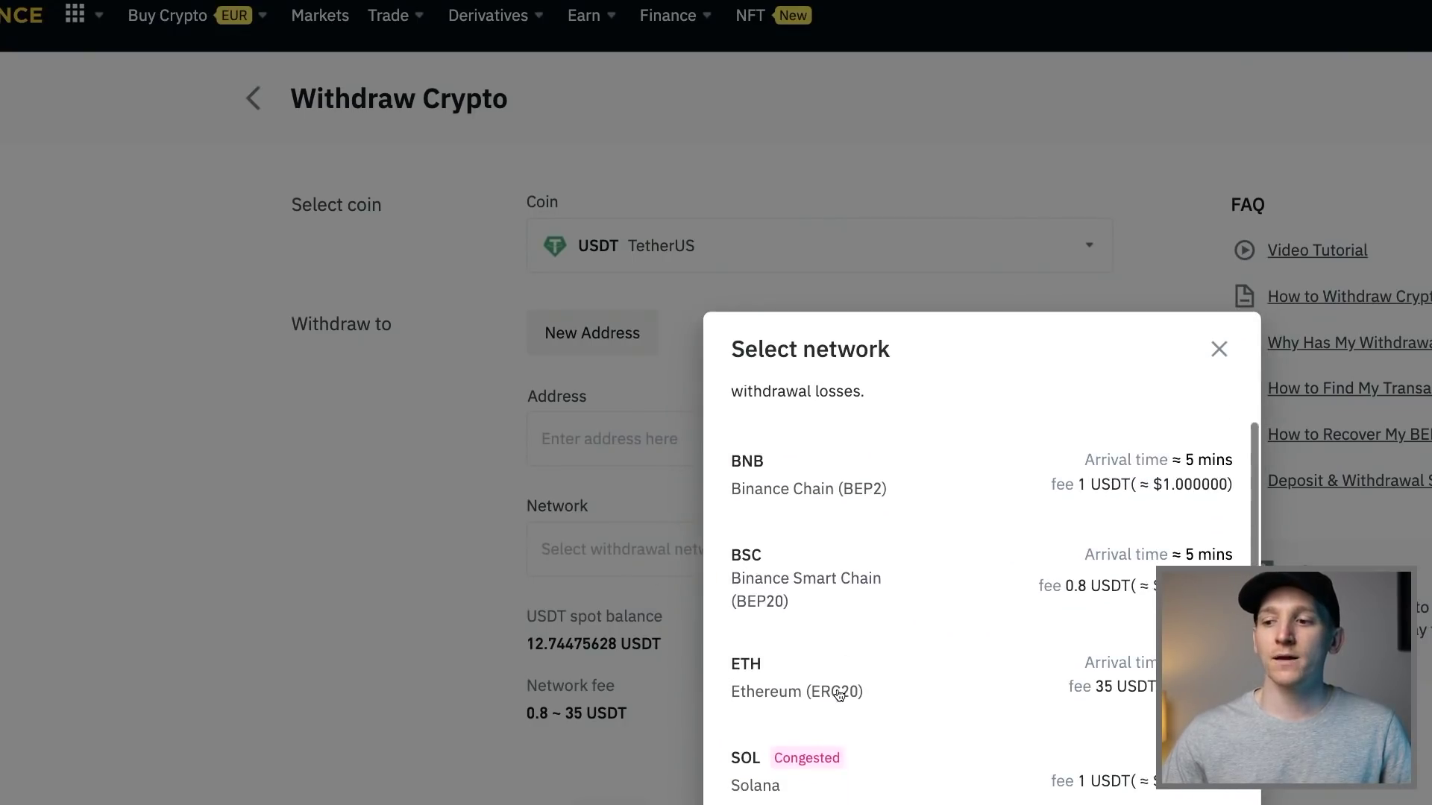
{"action": "scroll", "coordinate": [839, 695], "scroll_direction": "down", "scroll_amount": 2}
{"action": "scroll", "coordinate": [839, 695], "scroll_direction": "up", "scroll_amount": 4}
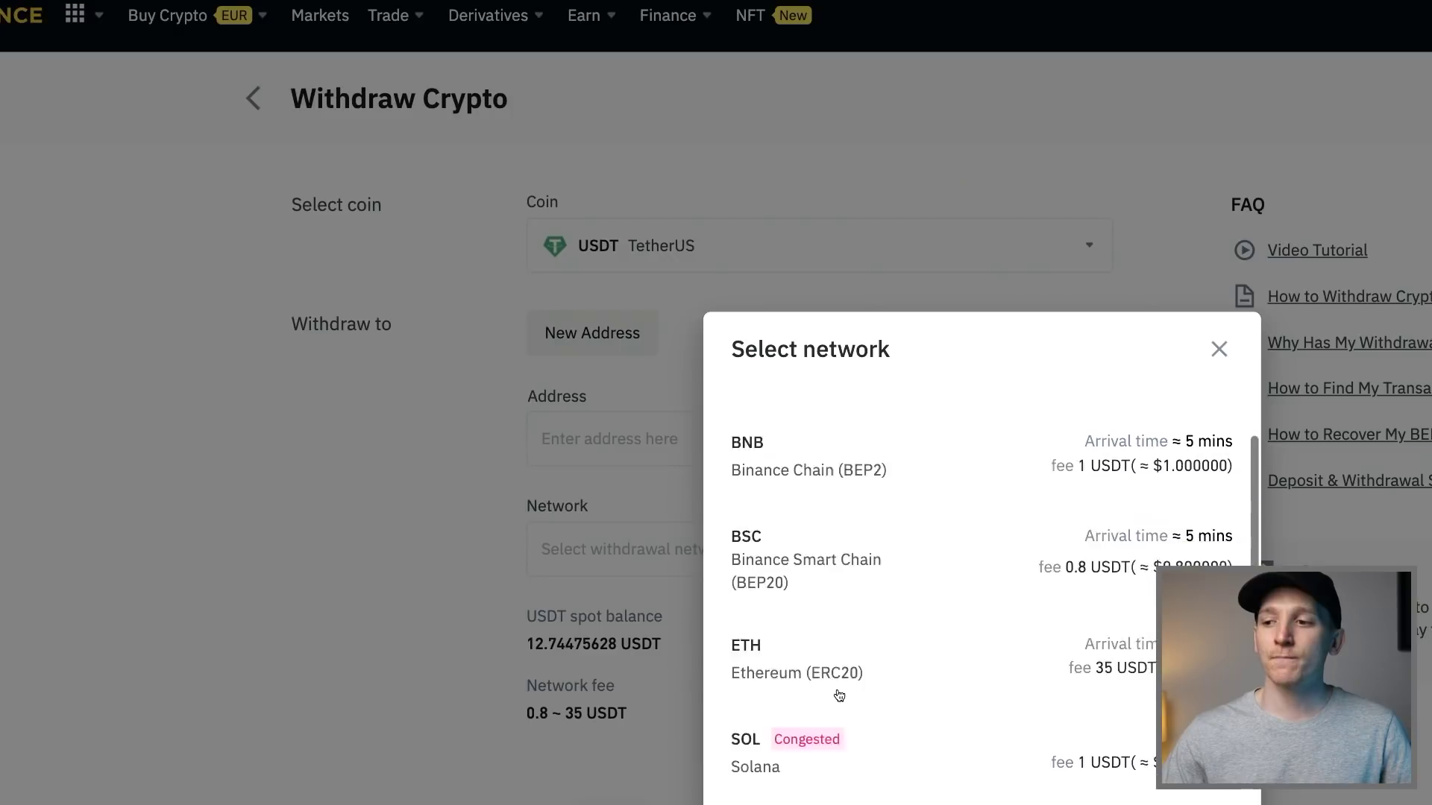
{"action": "left_click", "coordinate": [1219, 349]}
Set MATIC (Polygon) as the coin to withdraw and show the networks available for it
{"action": "left_click", "coordinate": [721, 253]}
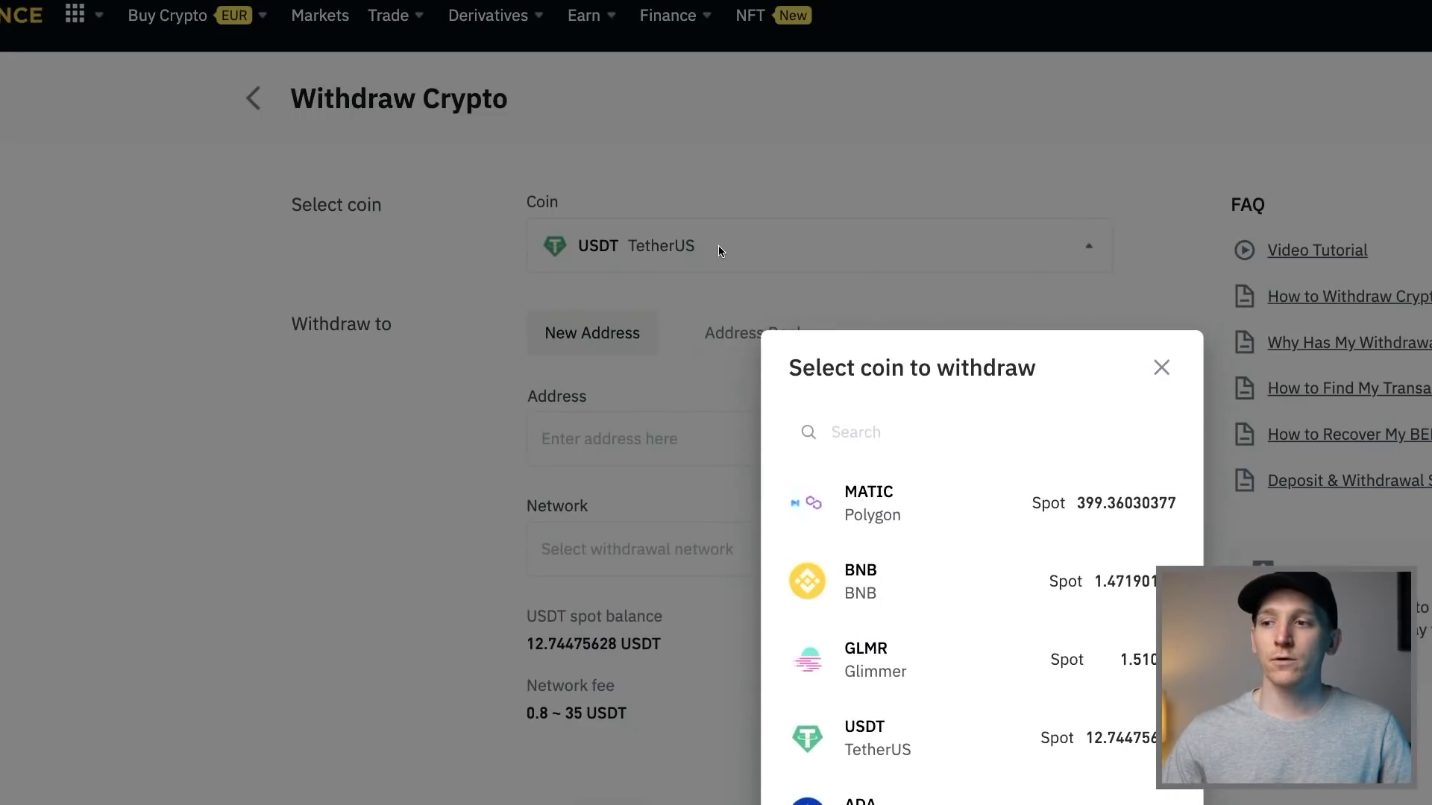
{"action": "left_click", "coordinate": [878, 497]}
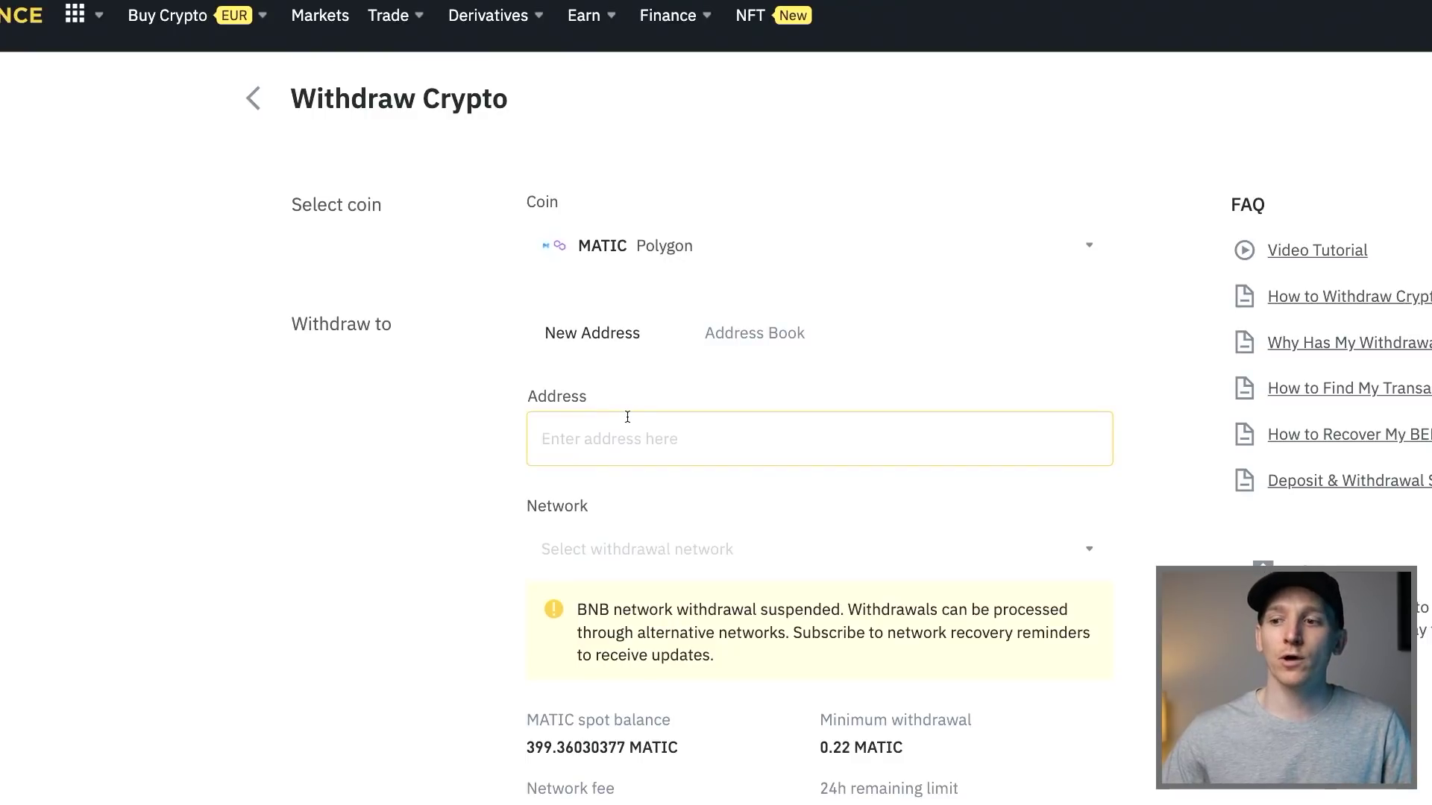
{"action": "left_click", "coordinate": [615, 546]}
{"action": "scroll", "coordinate": [838, 595], "scroll_direction": "down", "scroll_amount": 1}
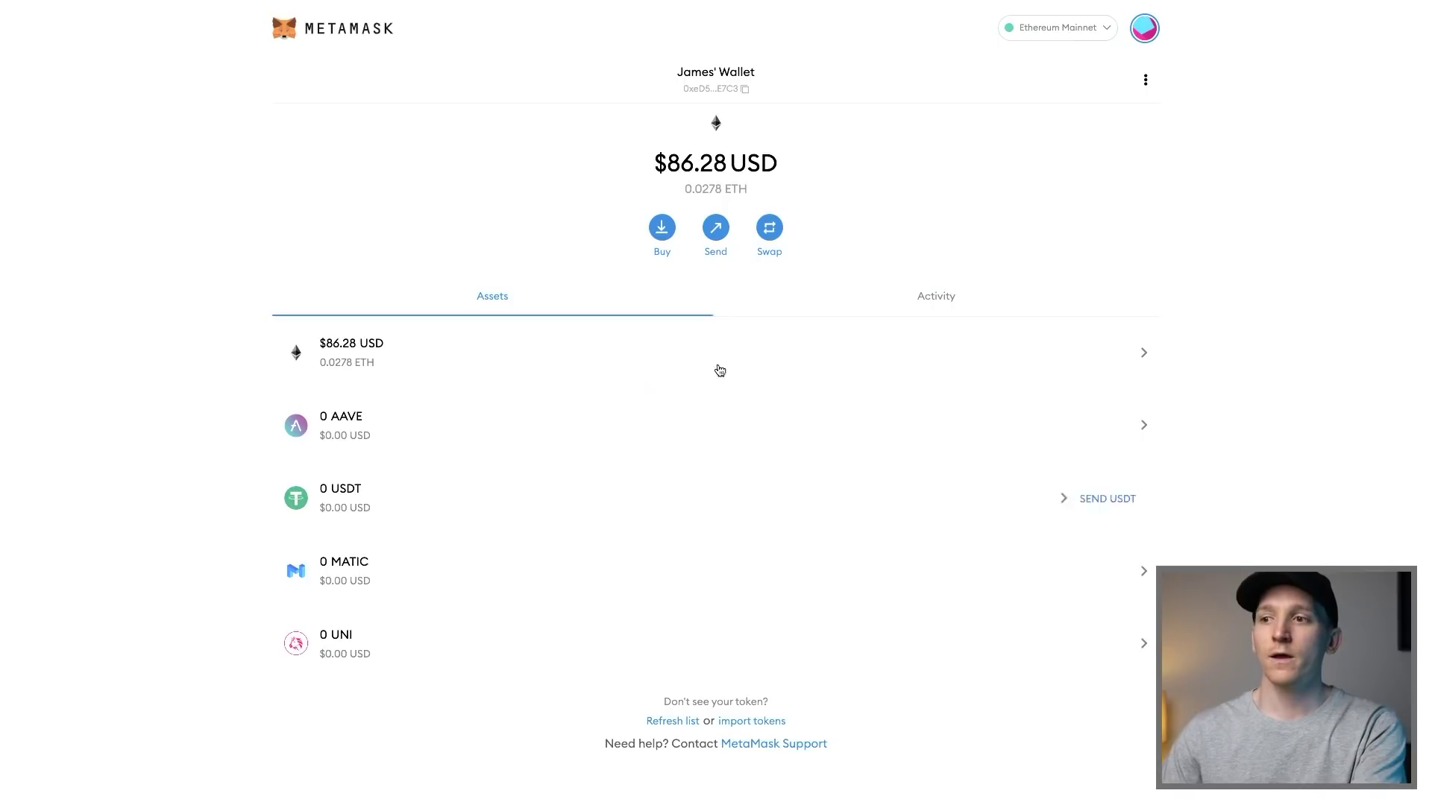
Switch MetaMask to the Matic Mainnet network, and close Binance's withdrawal network list without choosing one
{"action": "left_click", "coordinate": [1055, 28]}
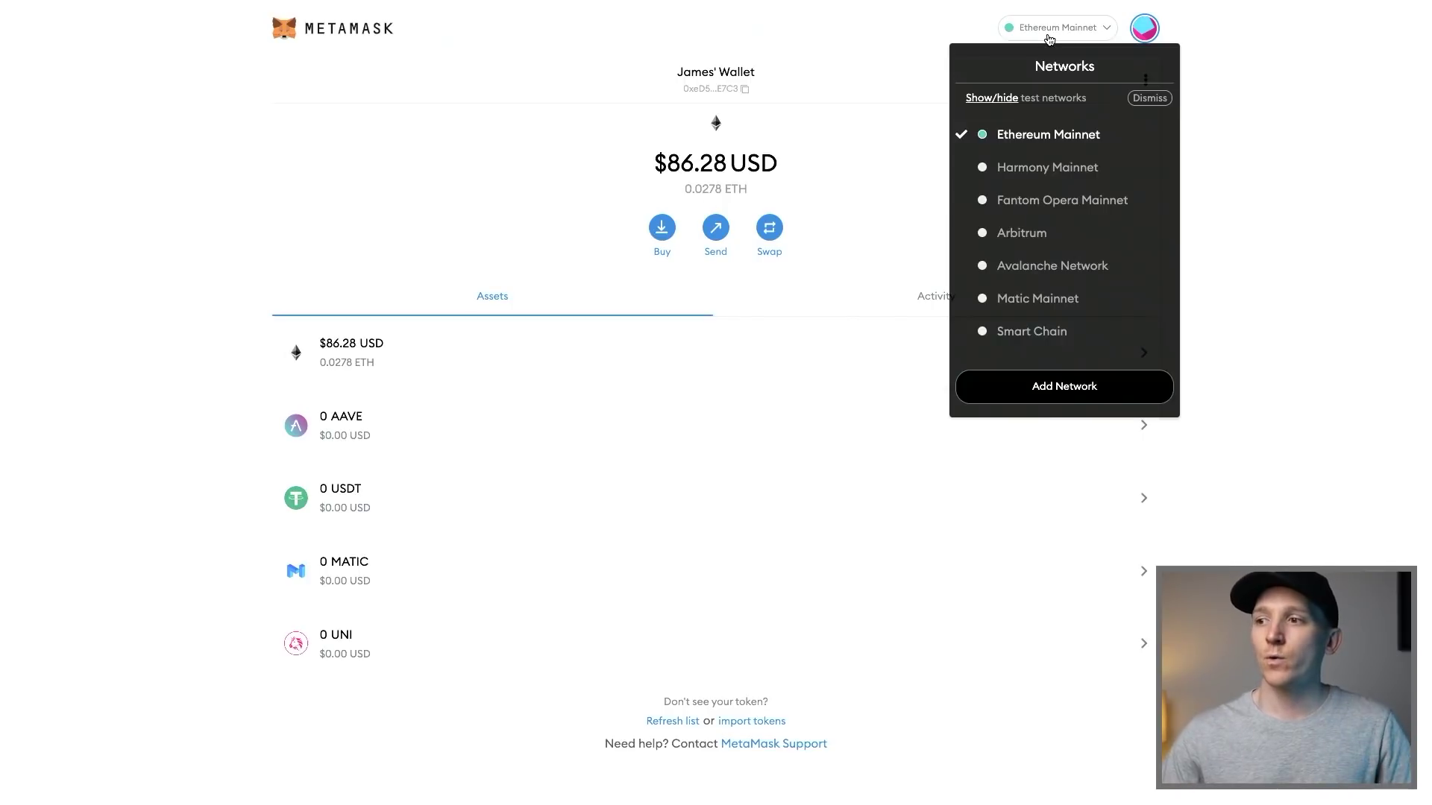
{"action": "left_click", "coordinate": [1030, 289]}
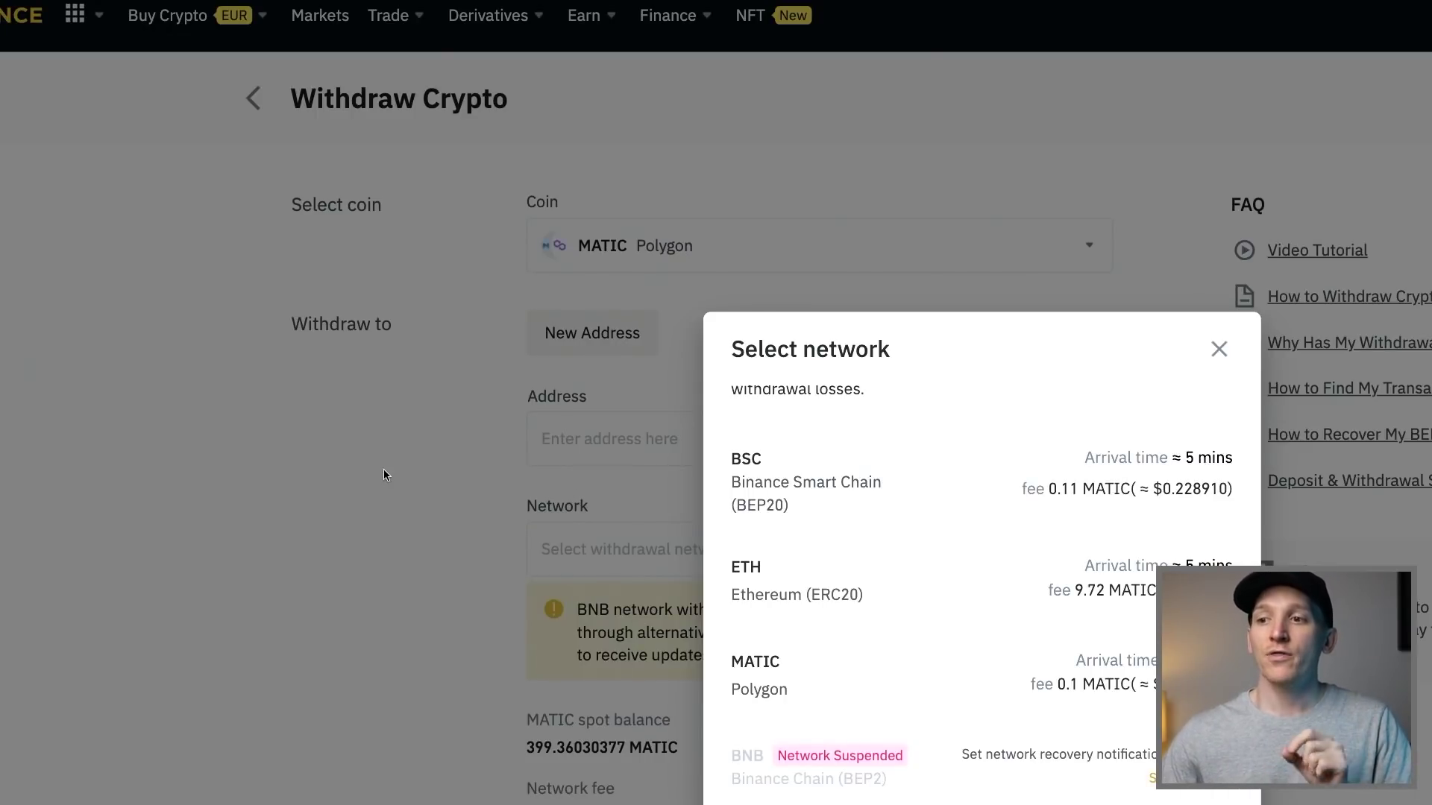
{"action": "left_click", "coordinate": [1219, 349]}
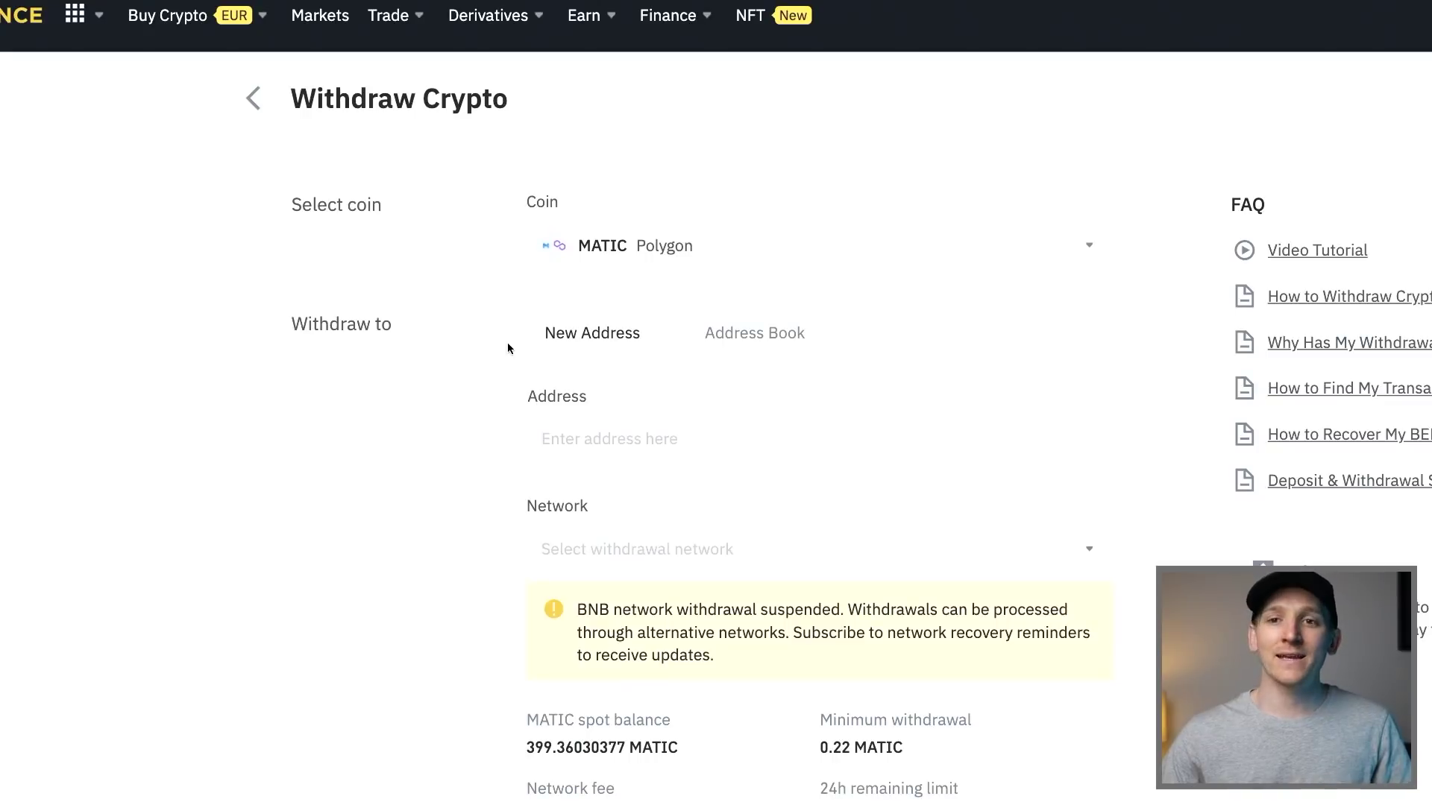
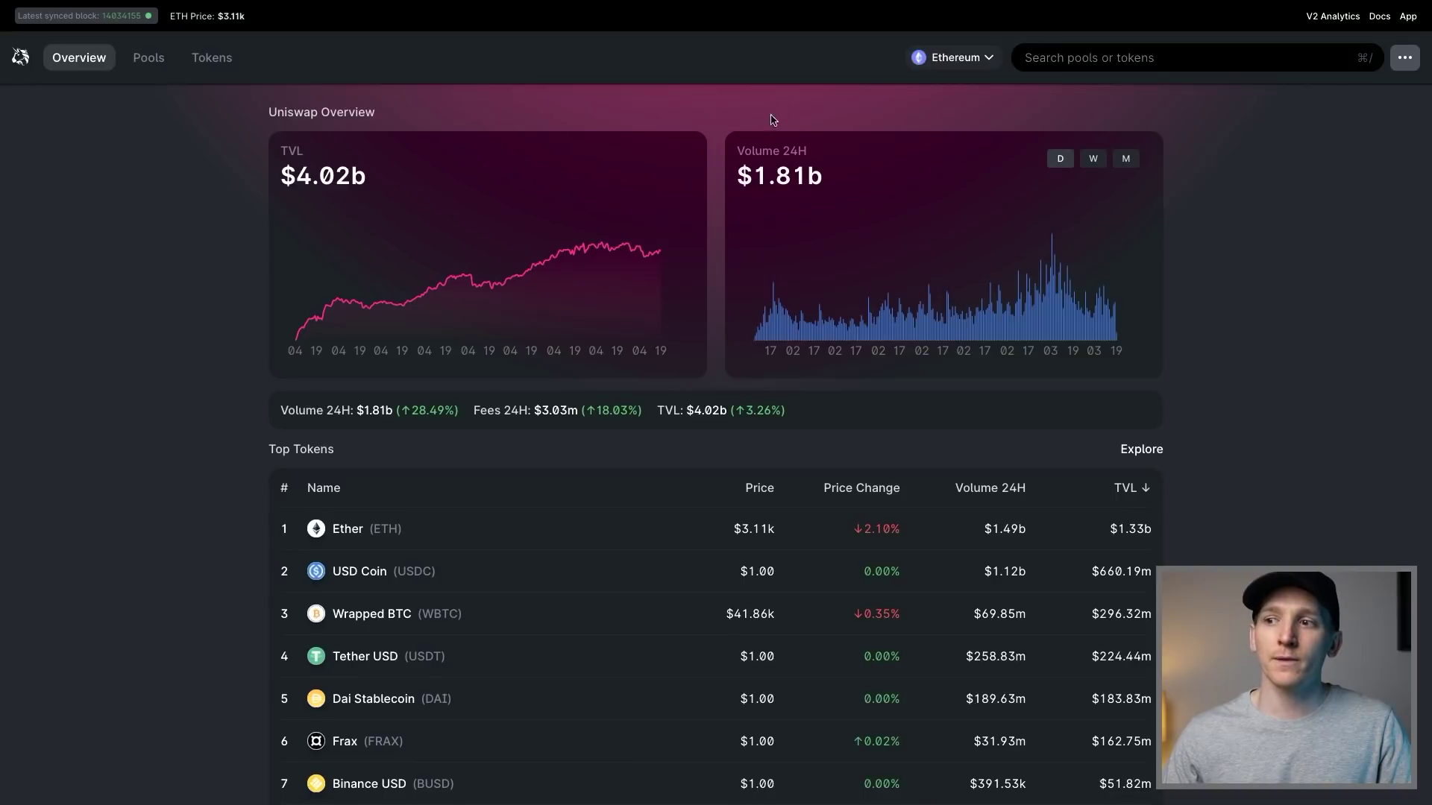
Examine the top tokens on Uniswap's Ethereum overview, and switch the overview to Arbitrum to examine its top tokens
{"action": "scroll", "coordinate": [221, 379], "scroll_direction": "down", "scroll_amount": 3}
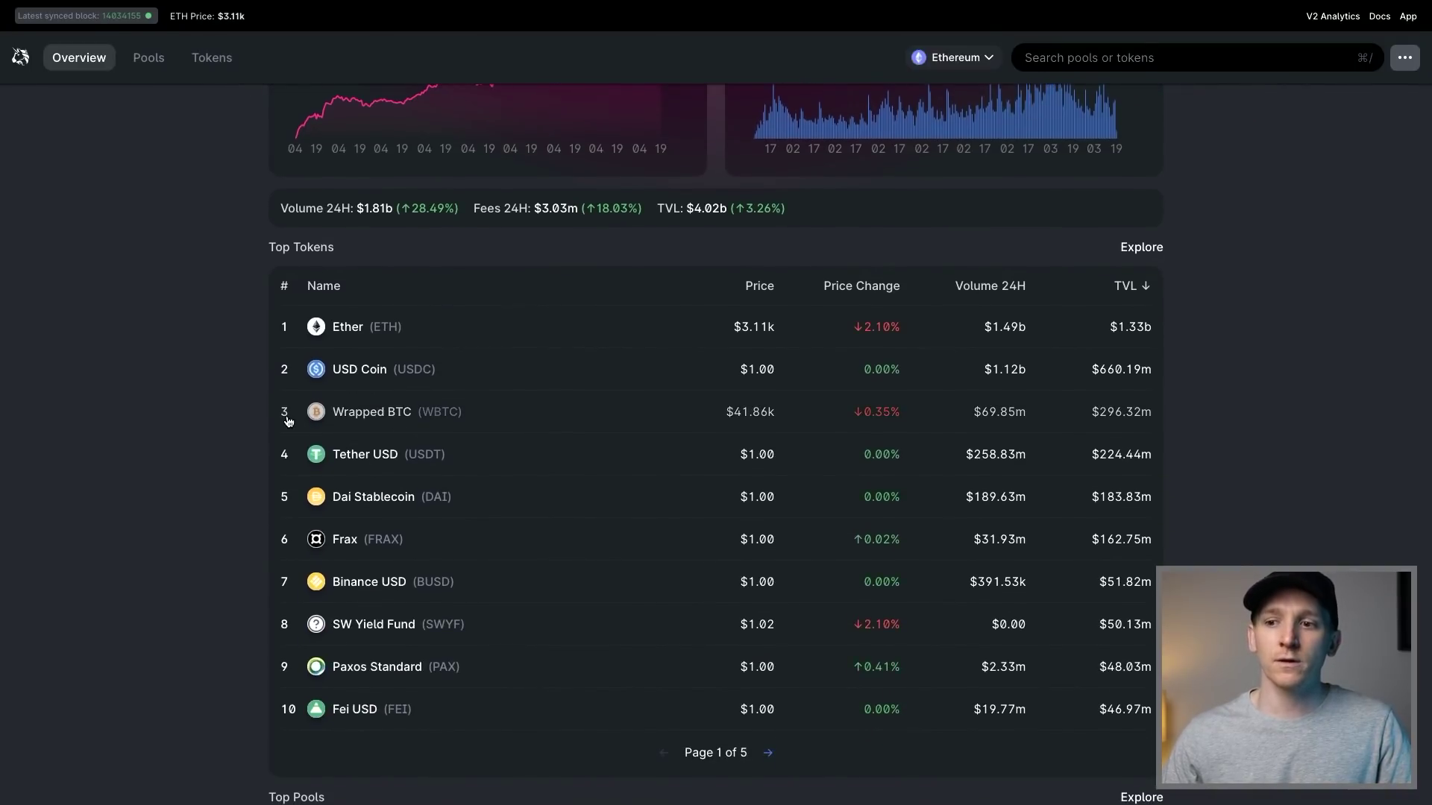
{"action": "scroll", "coordinate": [224, 452], "scroll_direction": "up", "scroll_amount": 3}
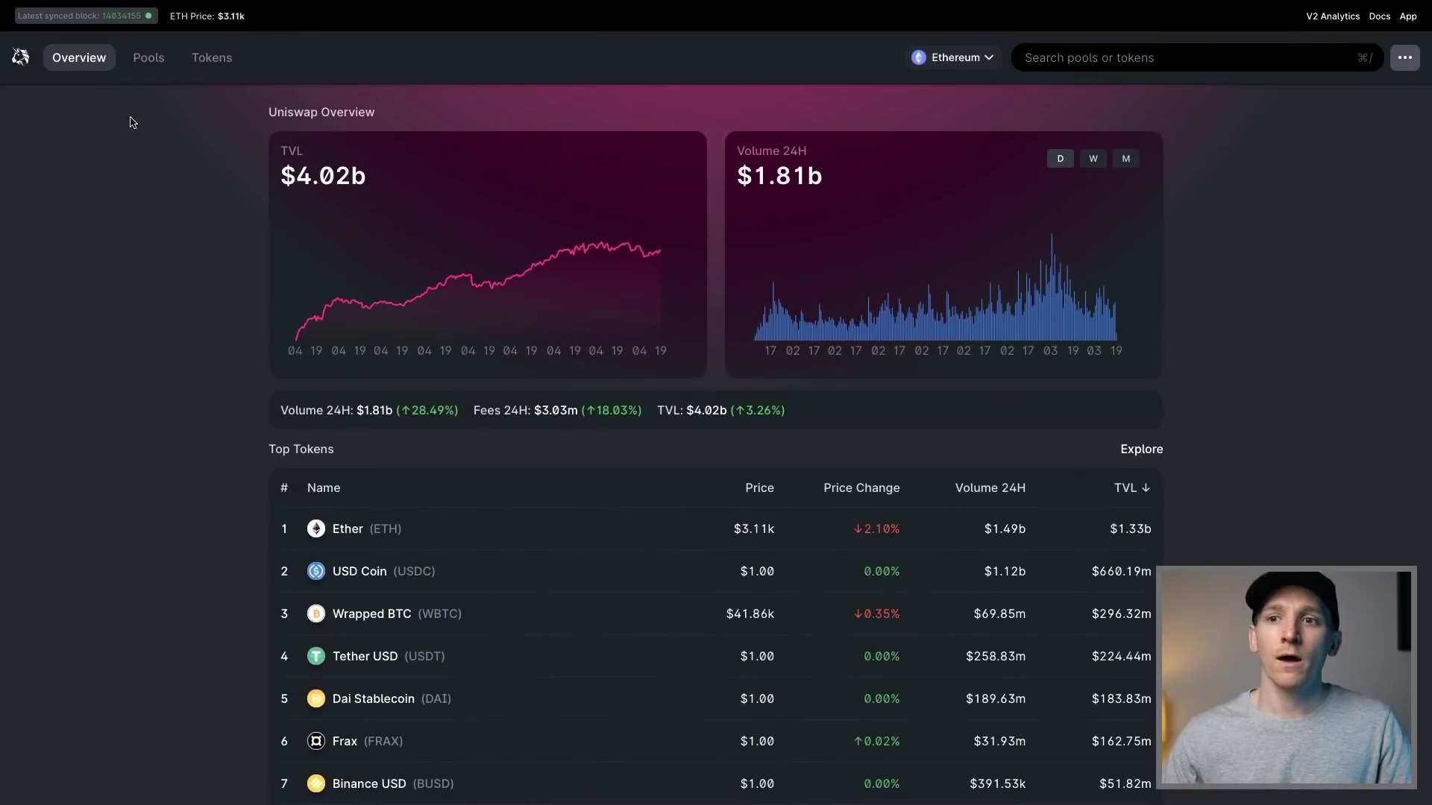
{"action": "left_click", "coordinate": [968, 57]}
{"action": "left_click", "coordinate": [965, 237]}
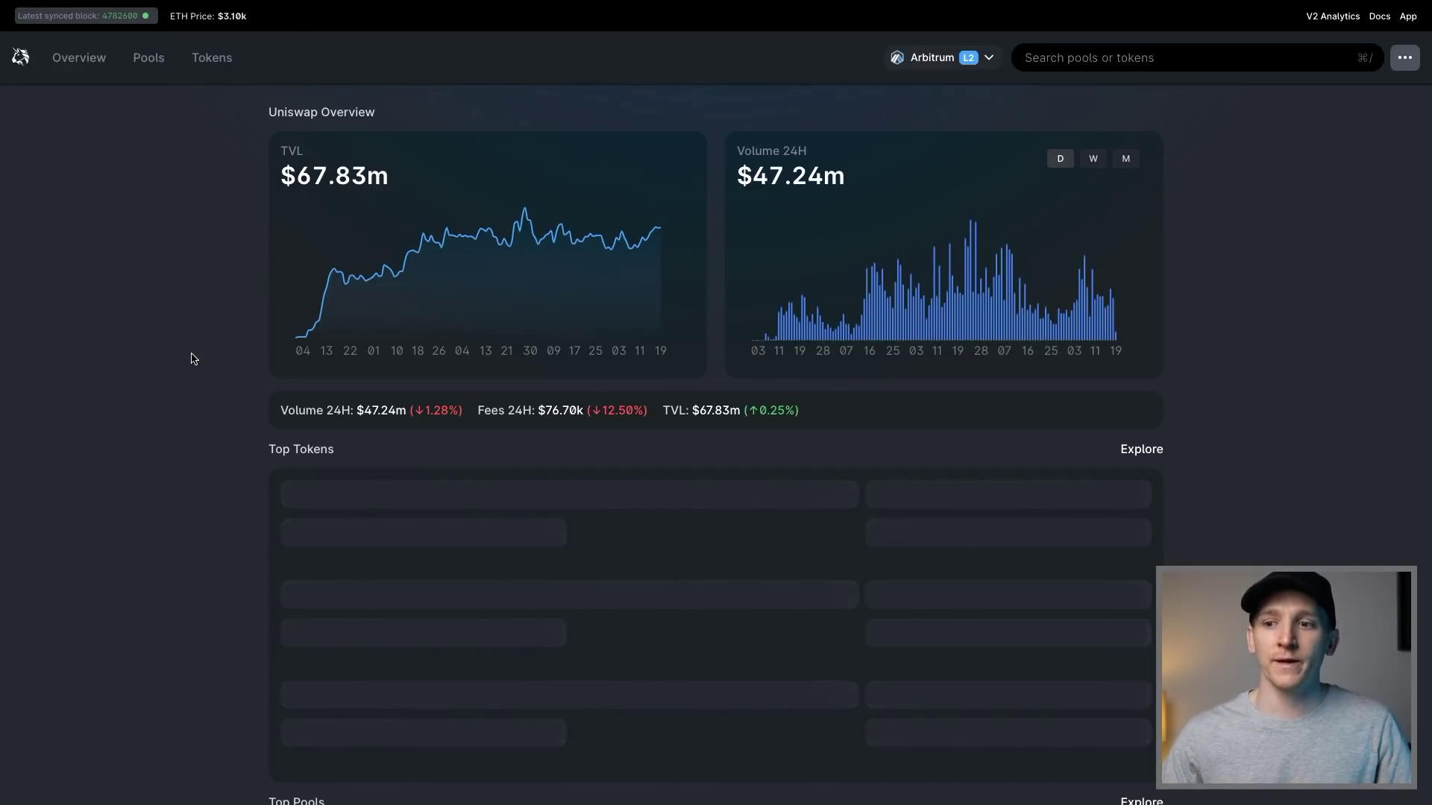
{"action": "scroll", "coordinate": [192, 359], "scroll_direction": "down", "scroll_amount": 2}
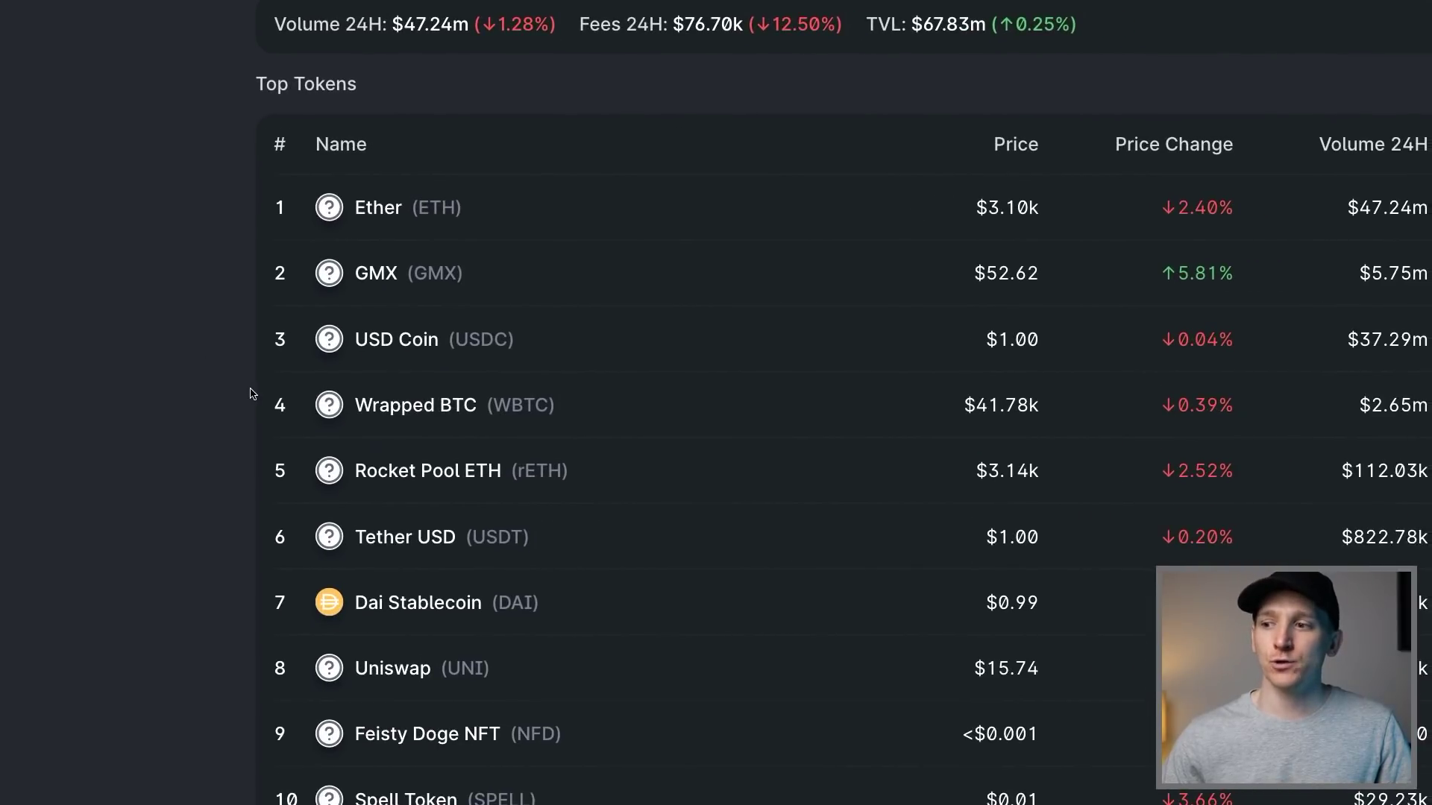
{"action": "scroll", "coordinate": [252, 393], "scroll_direction": "up", "scroll_amount": 2}
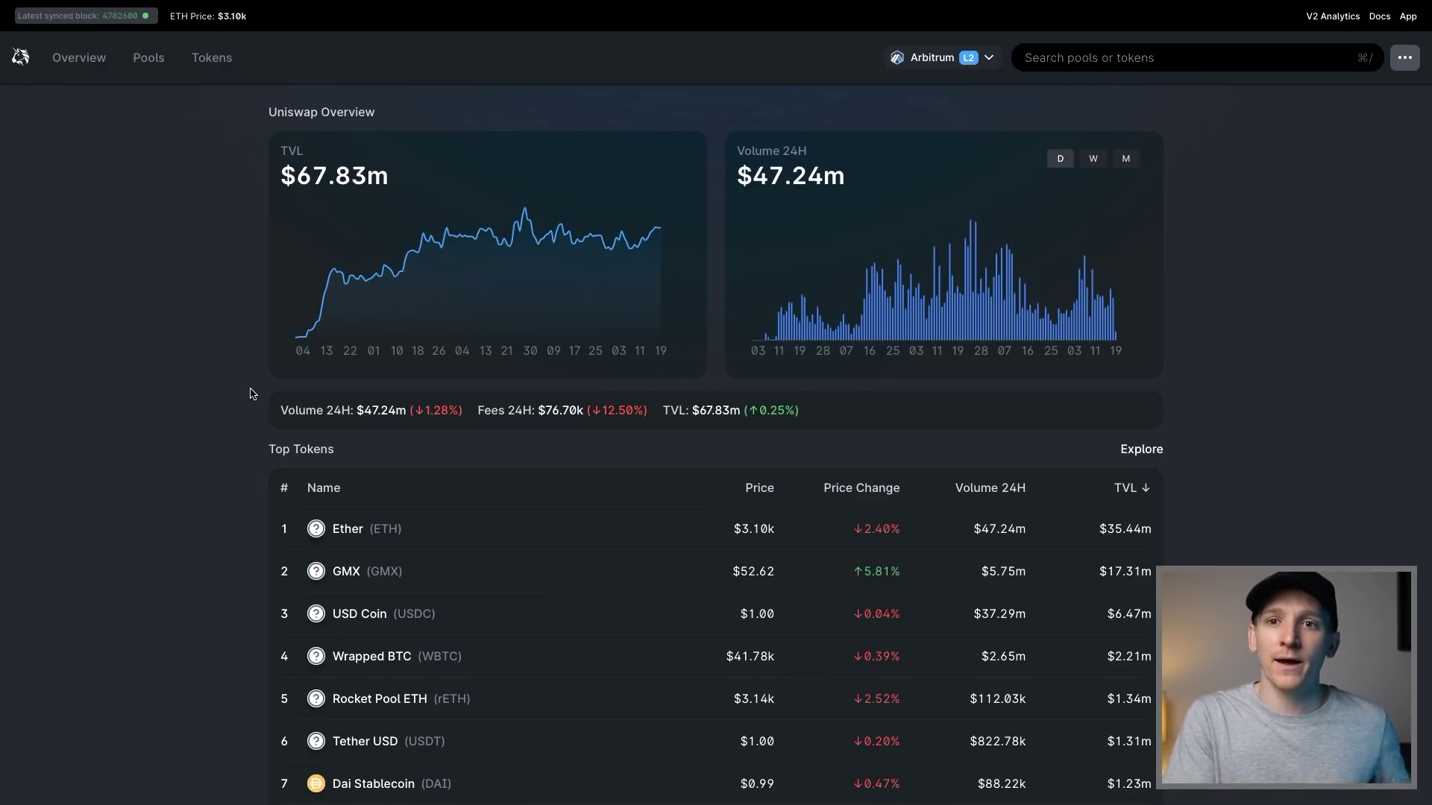
{"action": "scroll", "coordinate": [250, 394], "scroll_direction": "down", "scroll_amount": 2}
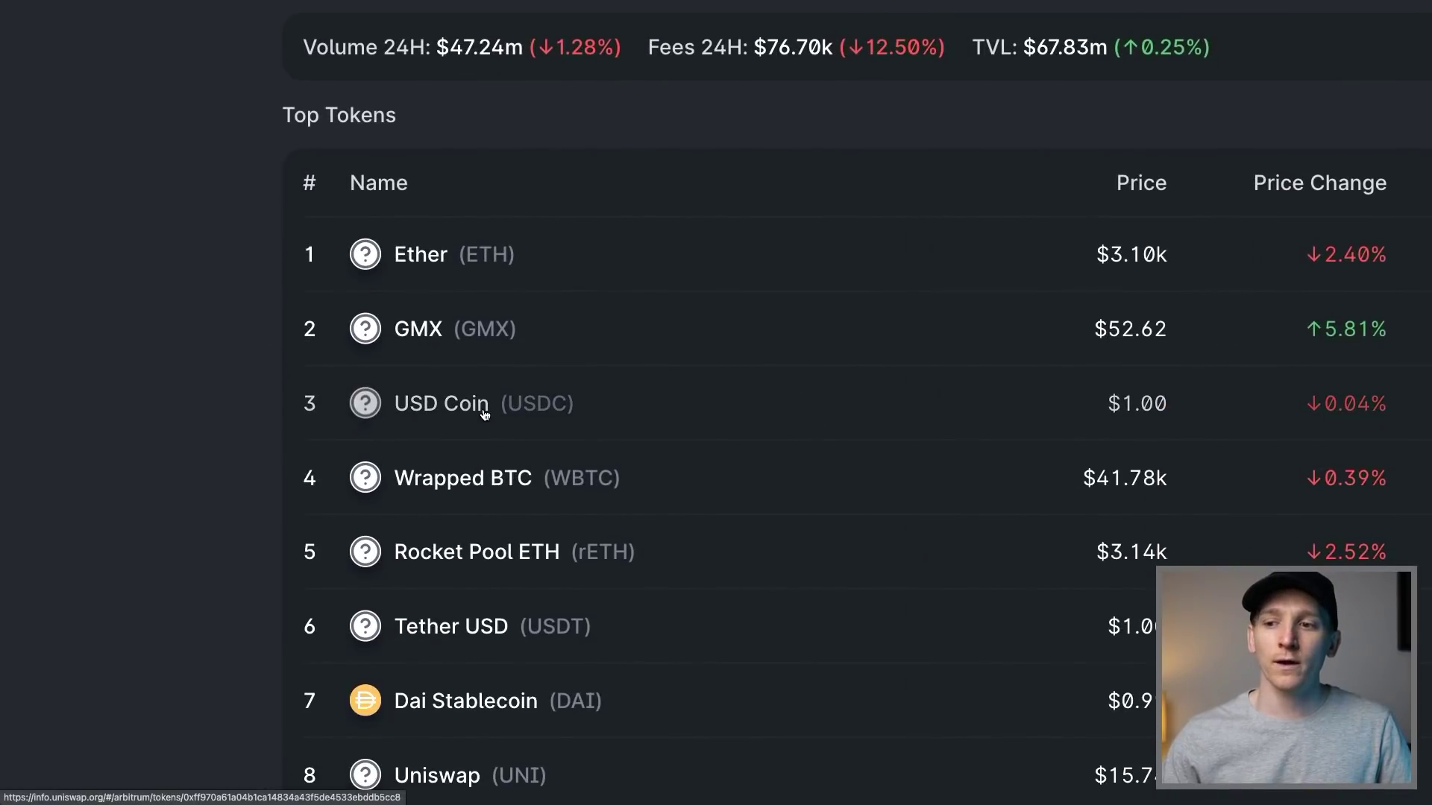
{"action": "scroll", "coordinate": [485, 416], "scroll_direction": "down", "scroll_amount": 1}
{"action": "key", "text": "ctrl+minus"}
{"action": "key", "text": "ctrl+minus"}
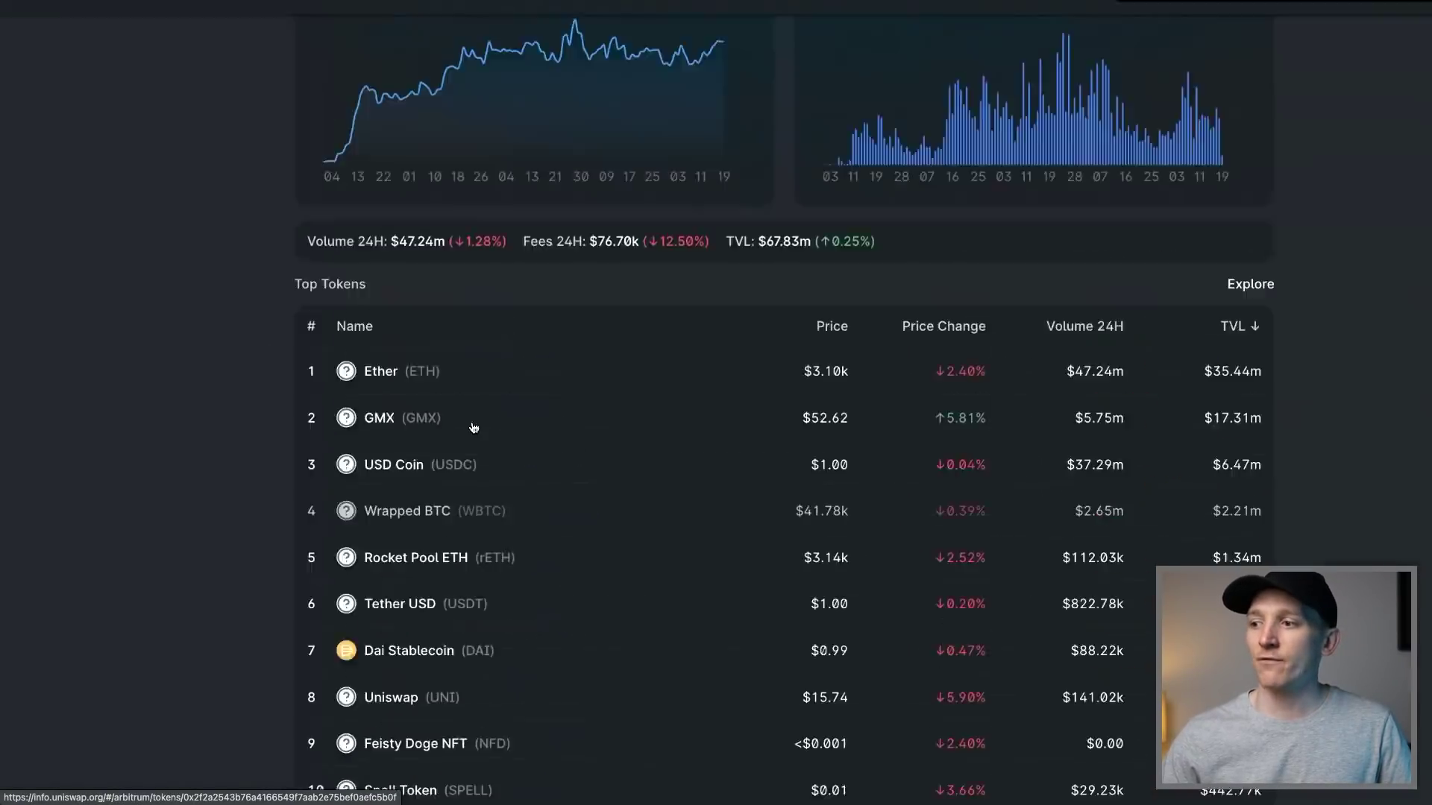
{"action": "scroll", "coordinate": [473, 427], "scroll_direction": "up", "scroll_amount": 3}
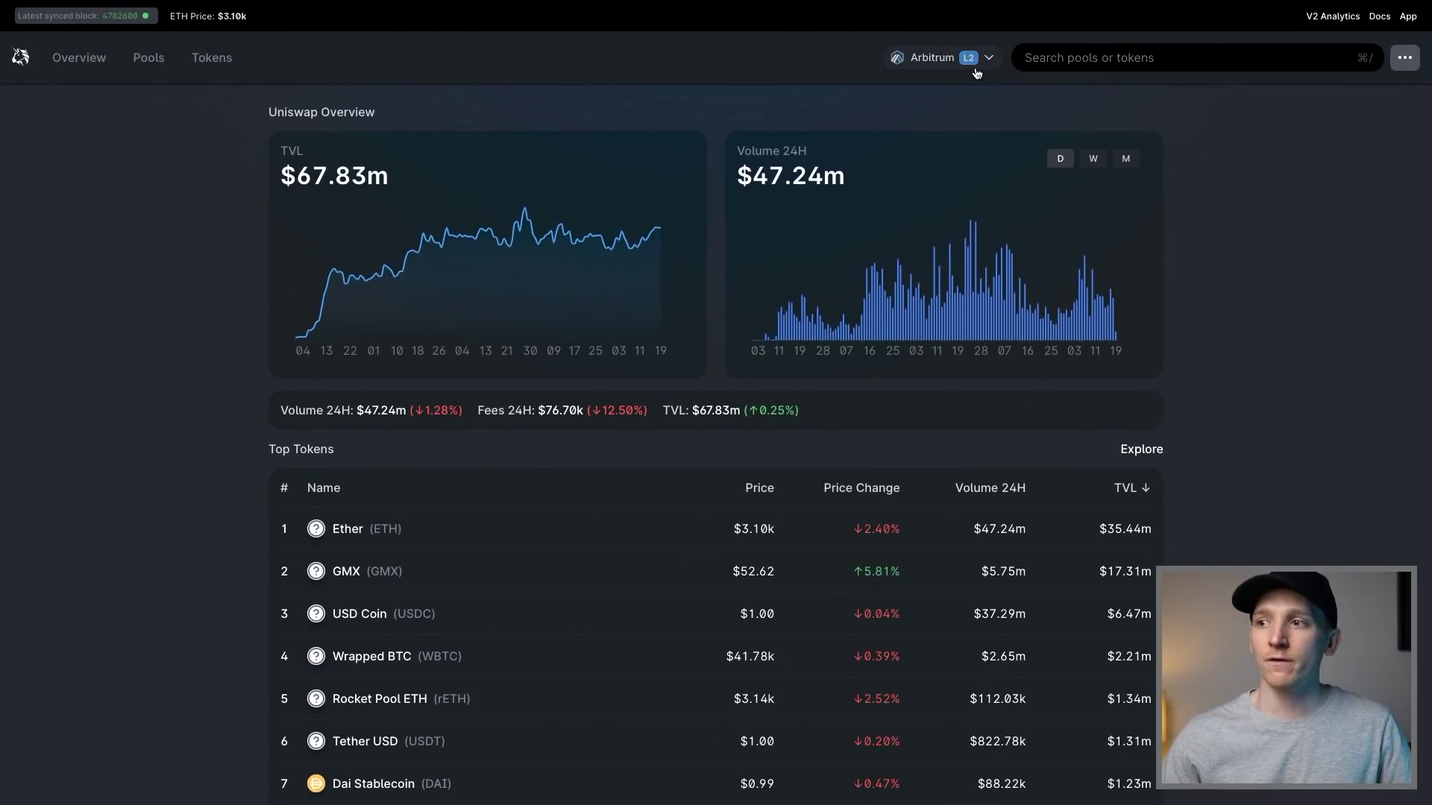
Switch the Uniswap overview to Polygon and examine its top tokens
{"action": "left_click", "coordinate": [976, 65]}
{"action": "left_click", "coordinate": [955, 170]}
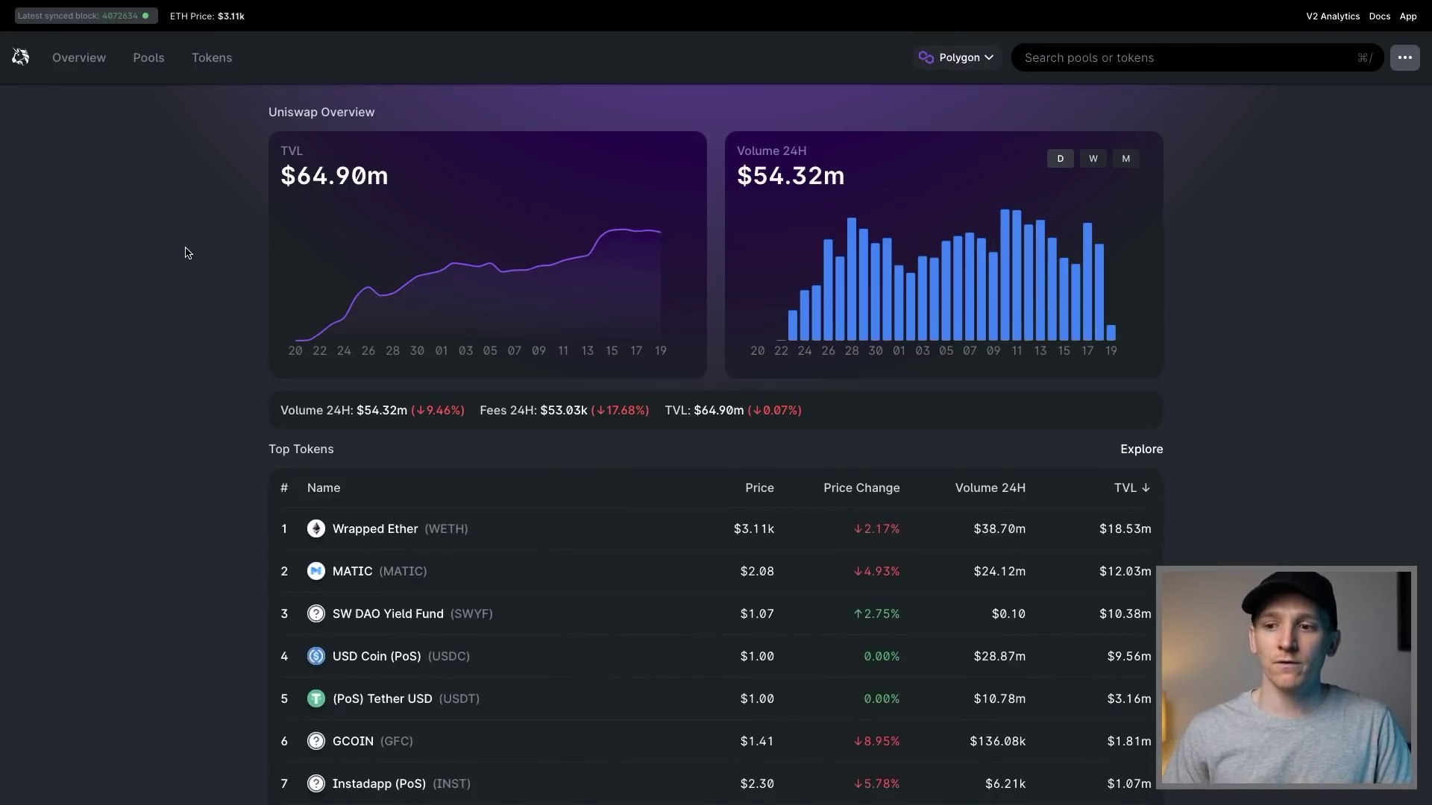
{"action": "scroll", "coordinate": [186, 253], "scroll_direction": "down", "scroll_amount": 1}
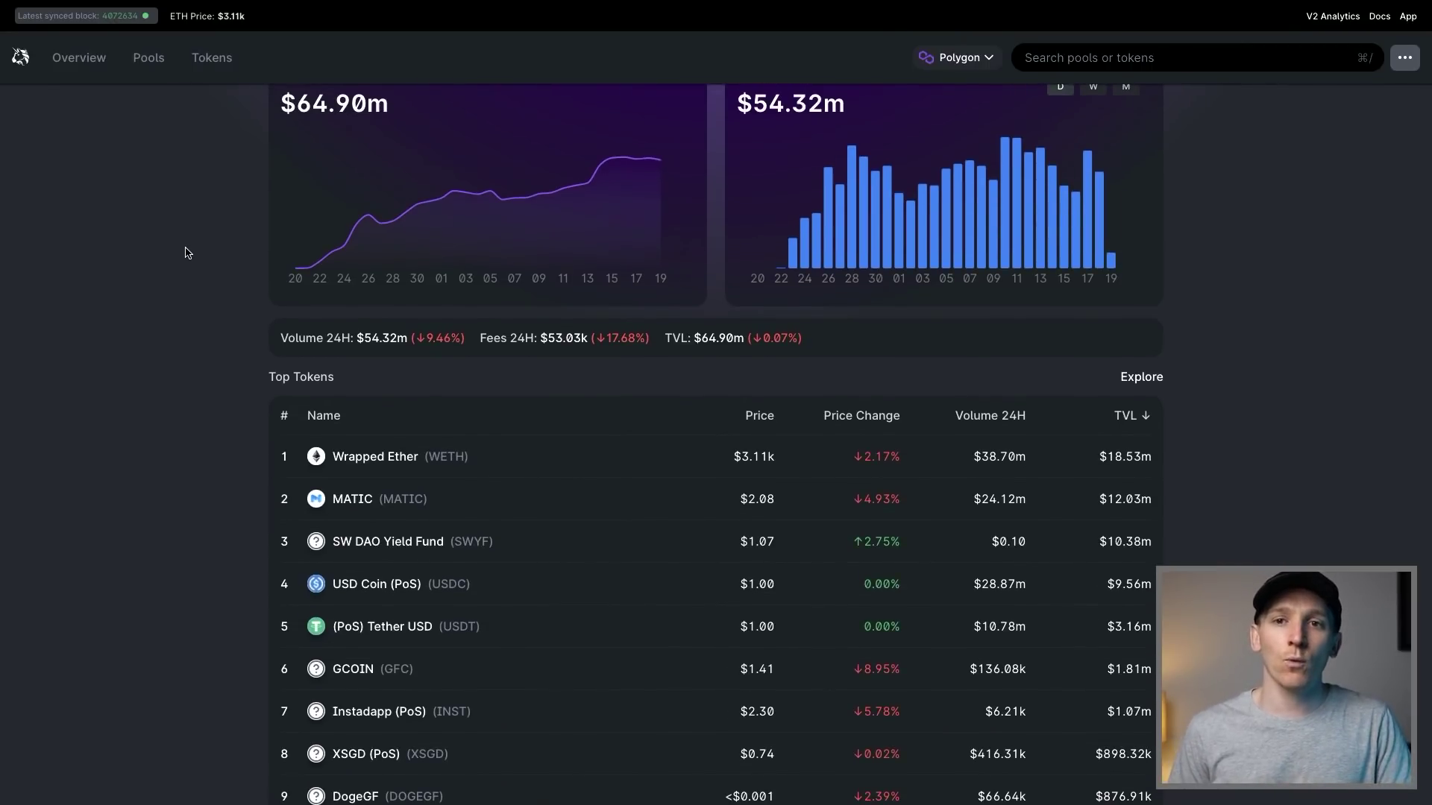
{"action": "scroll", "coordinate": [187, 253], "scroll_direction": "up", "scroll_amount": 1}
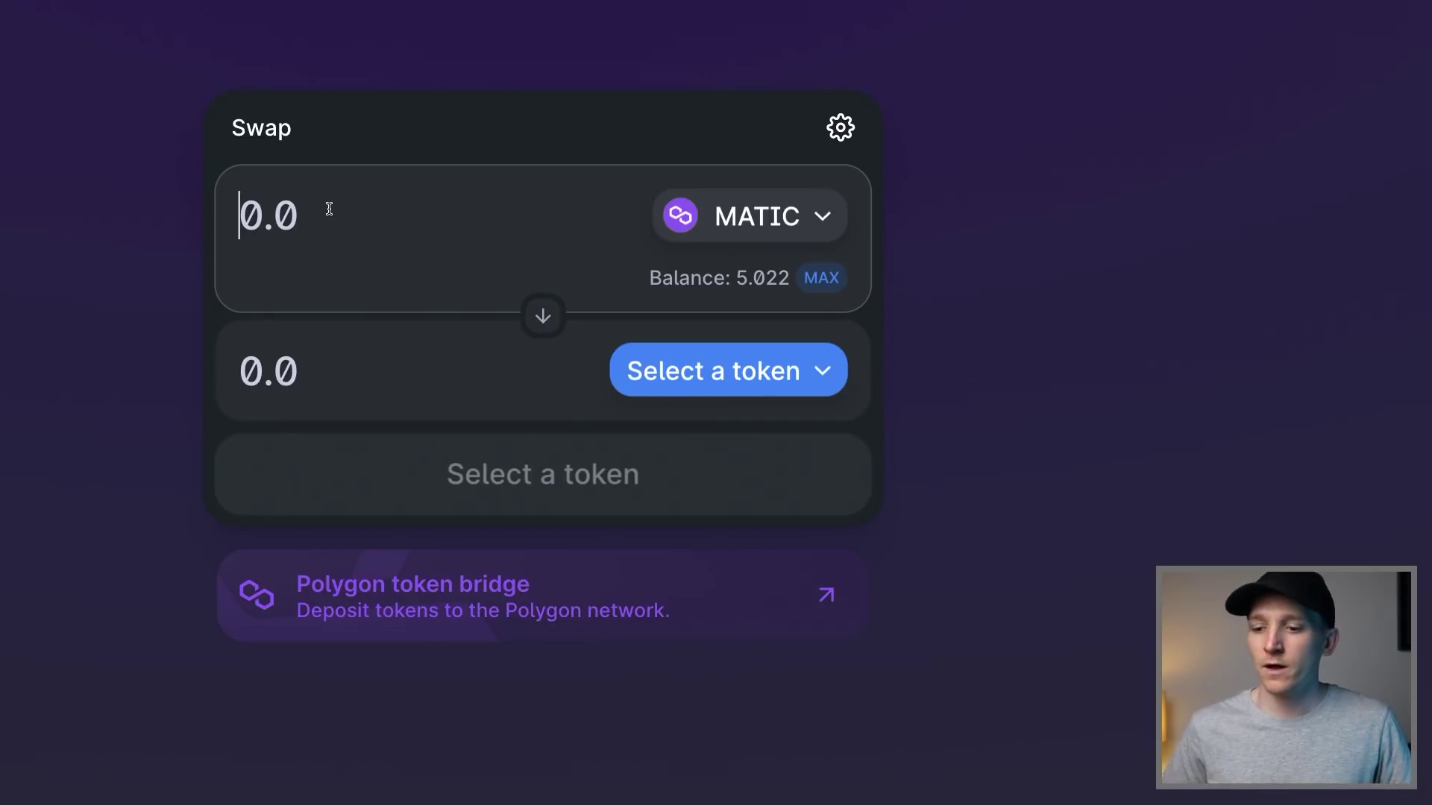
Set up a Uniswap swap of 1 MATIC for USDC on Polygon
{"action": "type", "text": "1"}
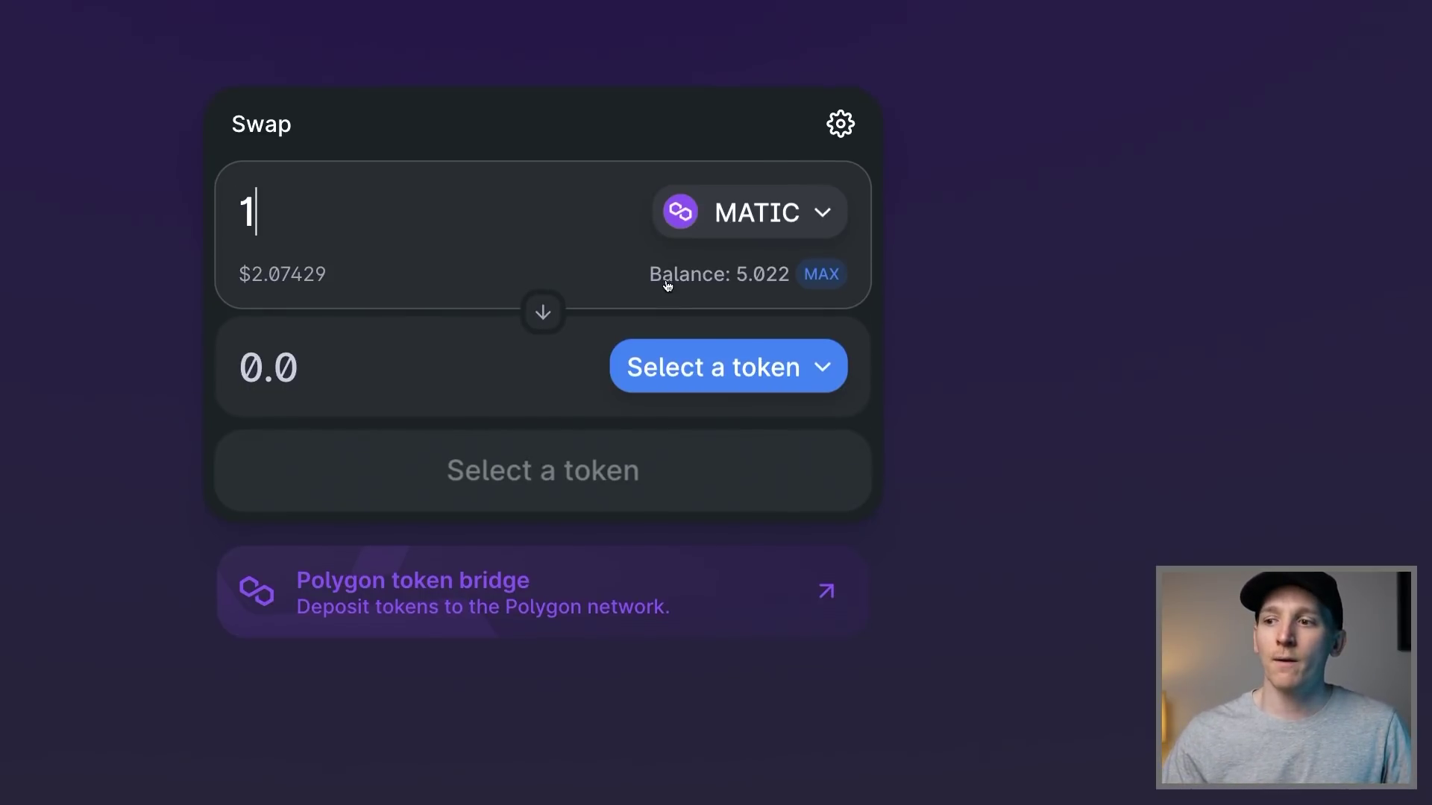
{"action": "left_click", "coordinate": [755, 366]}
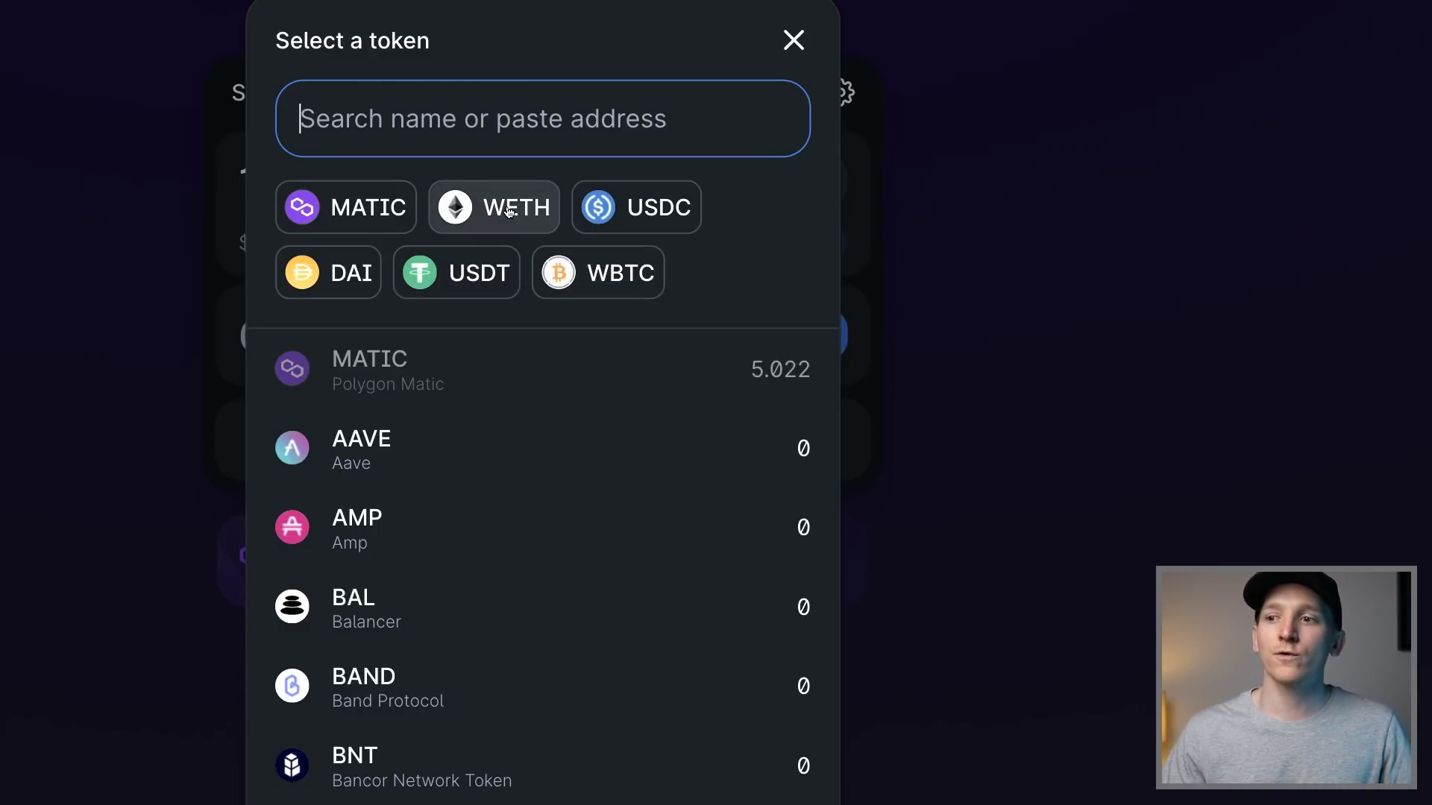
{"action": "left_click", "coordinate": [631, 208]}
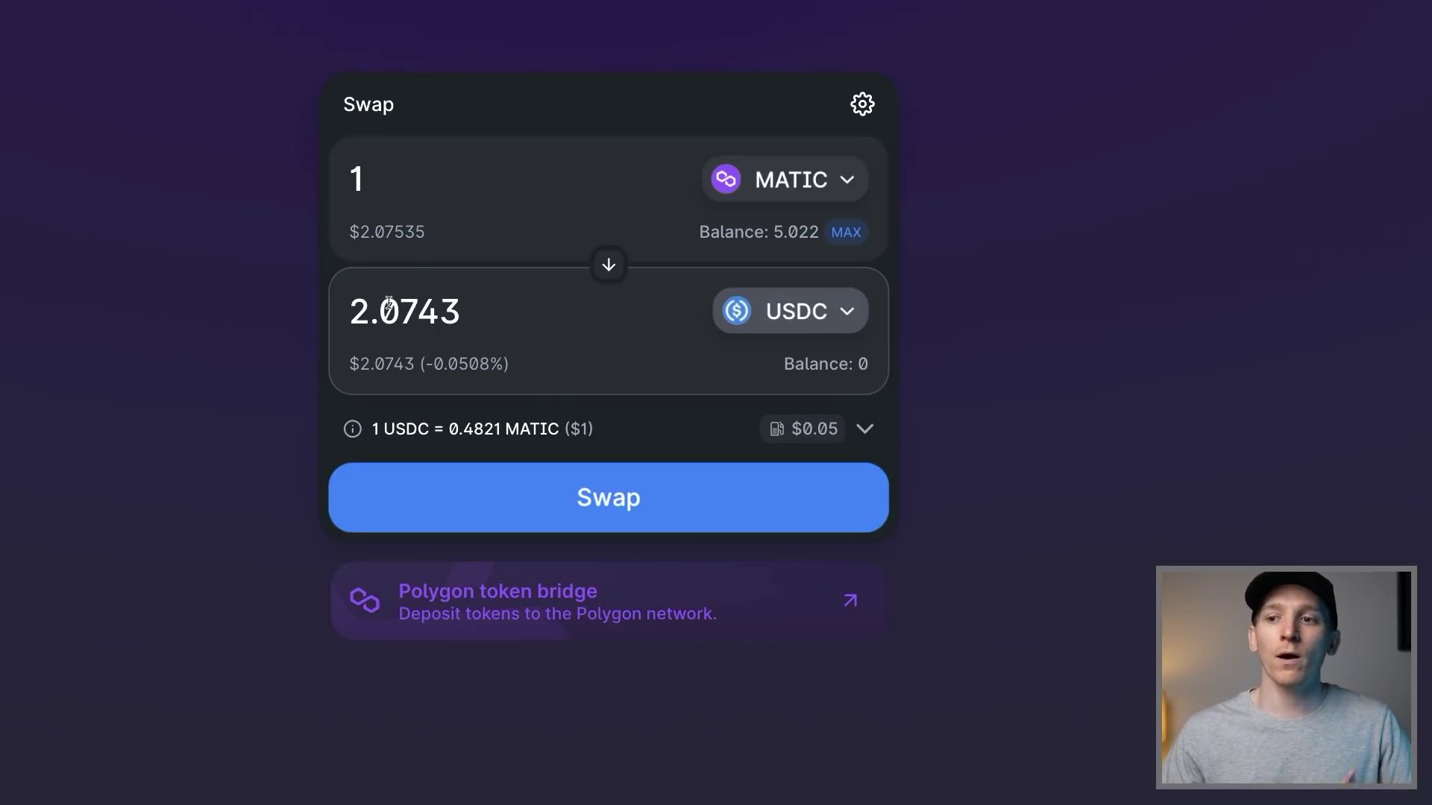
Expand the swap's price details and Auto Router section to examine the price impact, slippage, network fee and route
{"action": "scroll", "coordinate": [954, 312], "scroll_direction": "down", "scroll_amount": 2}
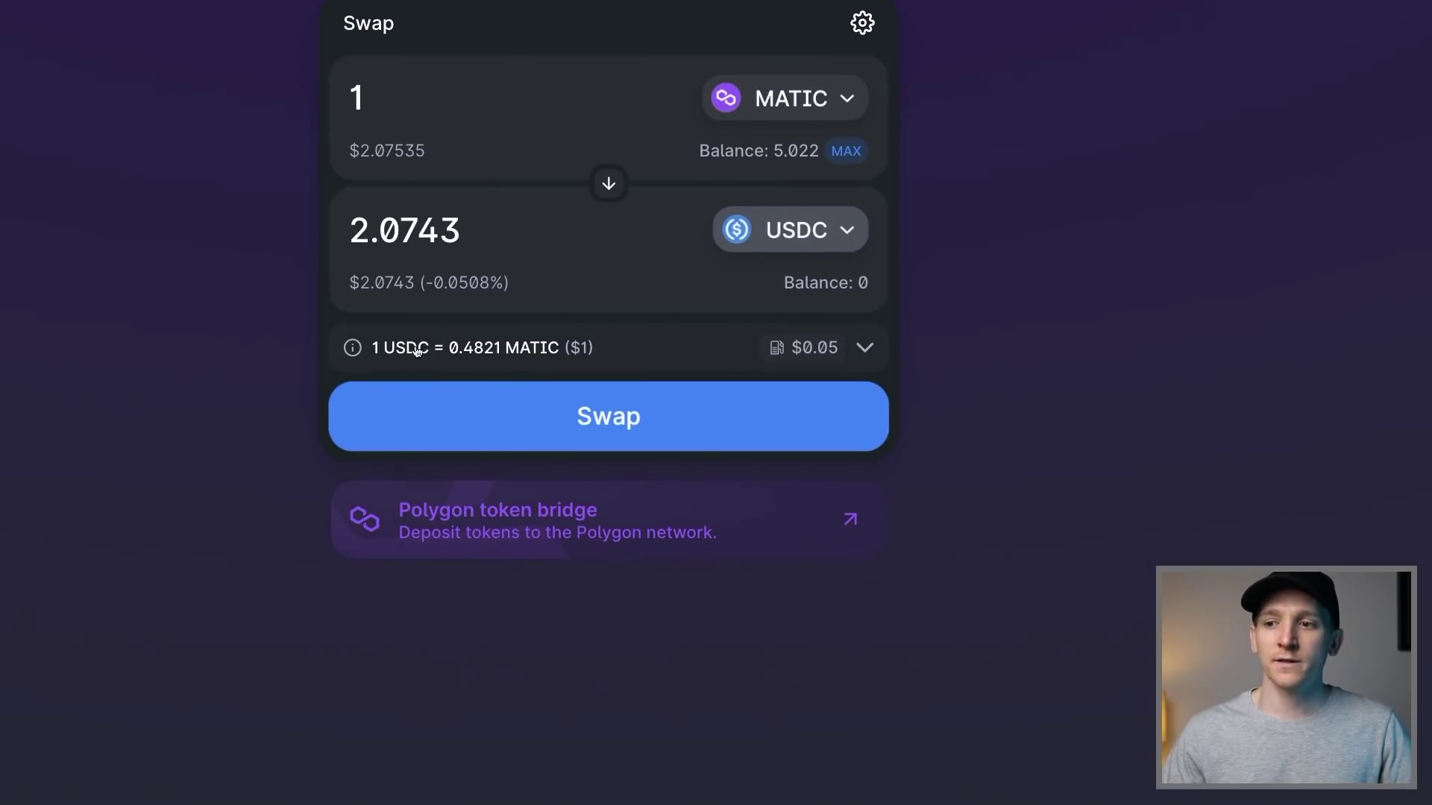
{"action": "mouse_move", "coordinate": [830, 343]}
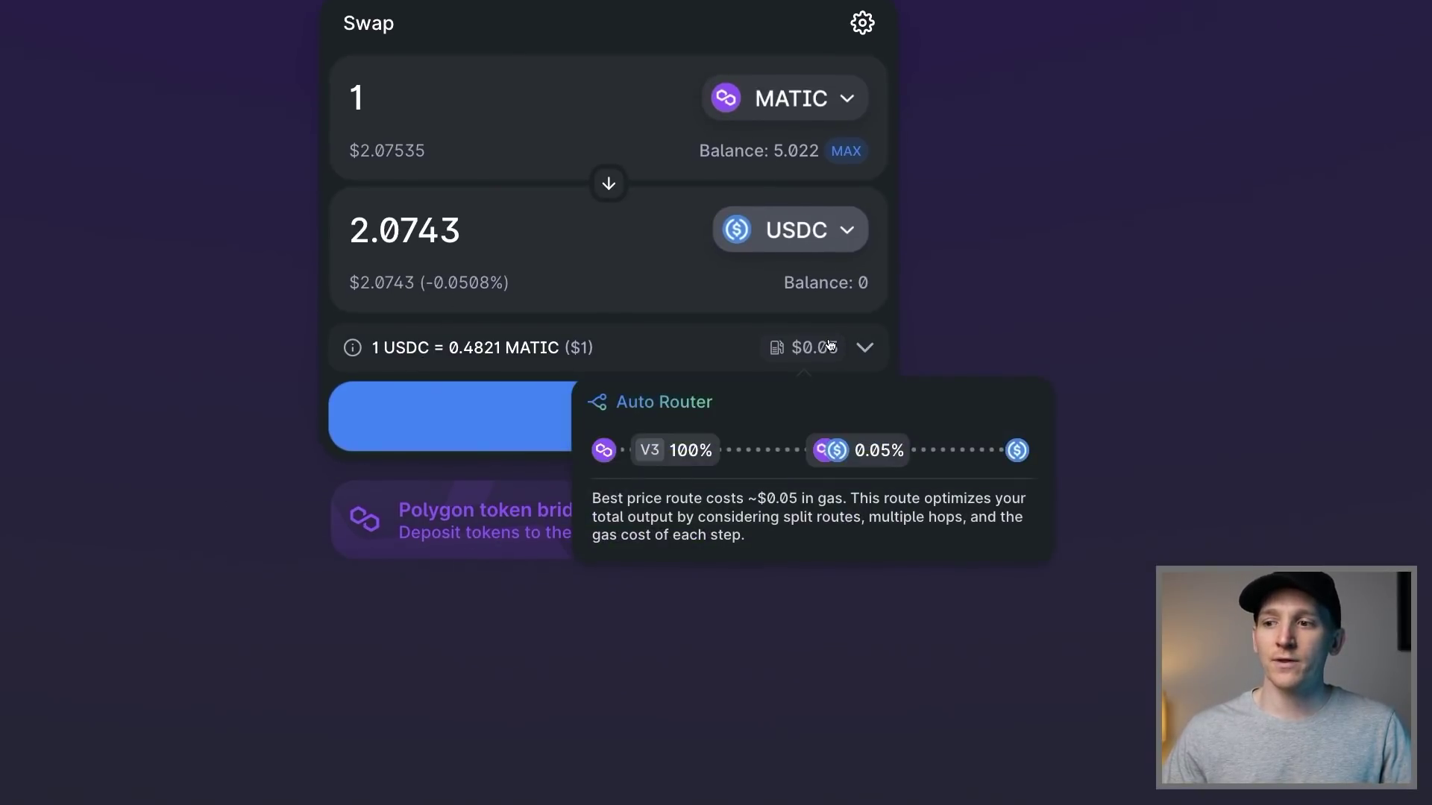
{"action": "left_click", "coordinate": [863, 346]}
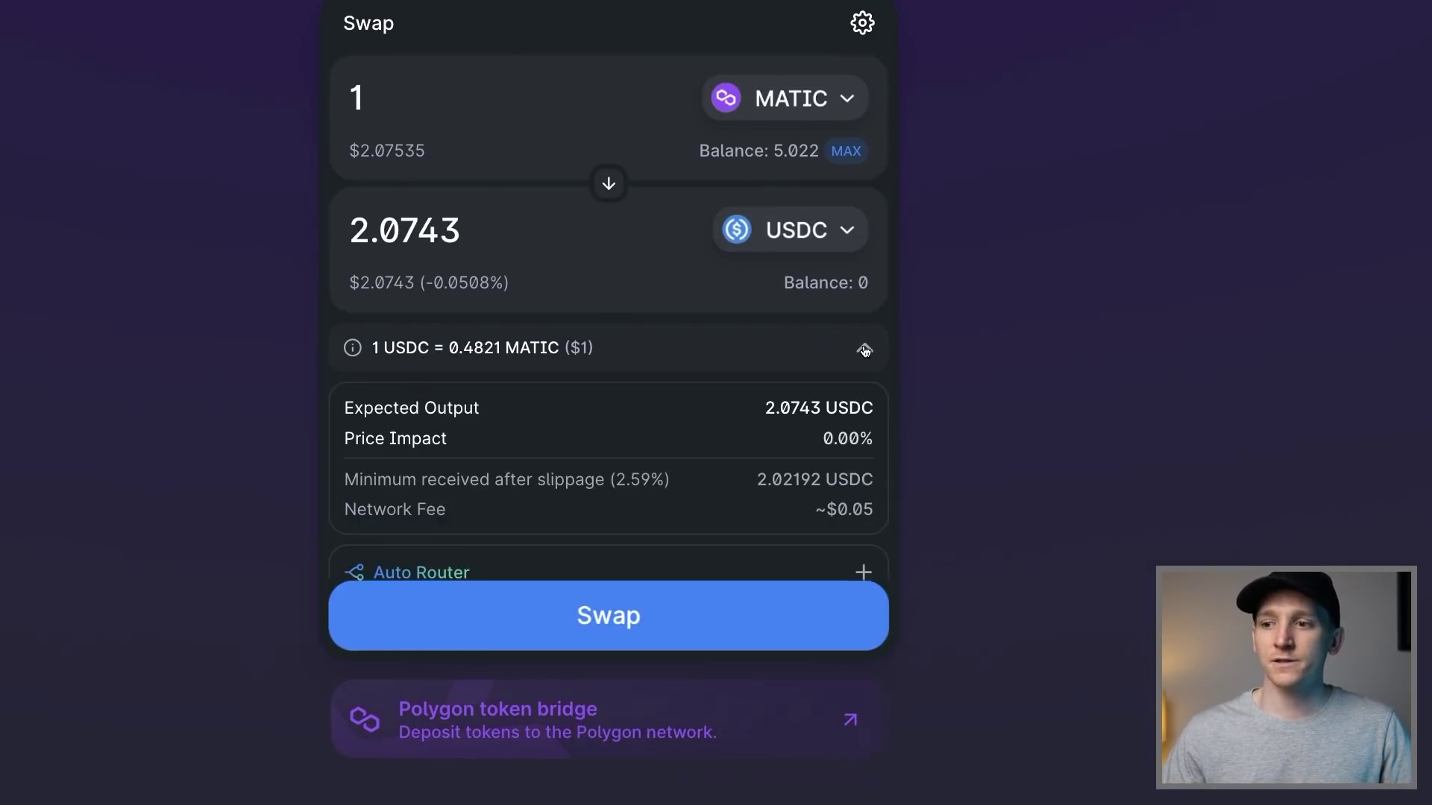
{"action": "scroll", "coordinate": [962, 343], "scroll_direction": "down", "scroll_amount": 1}
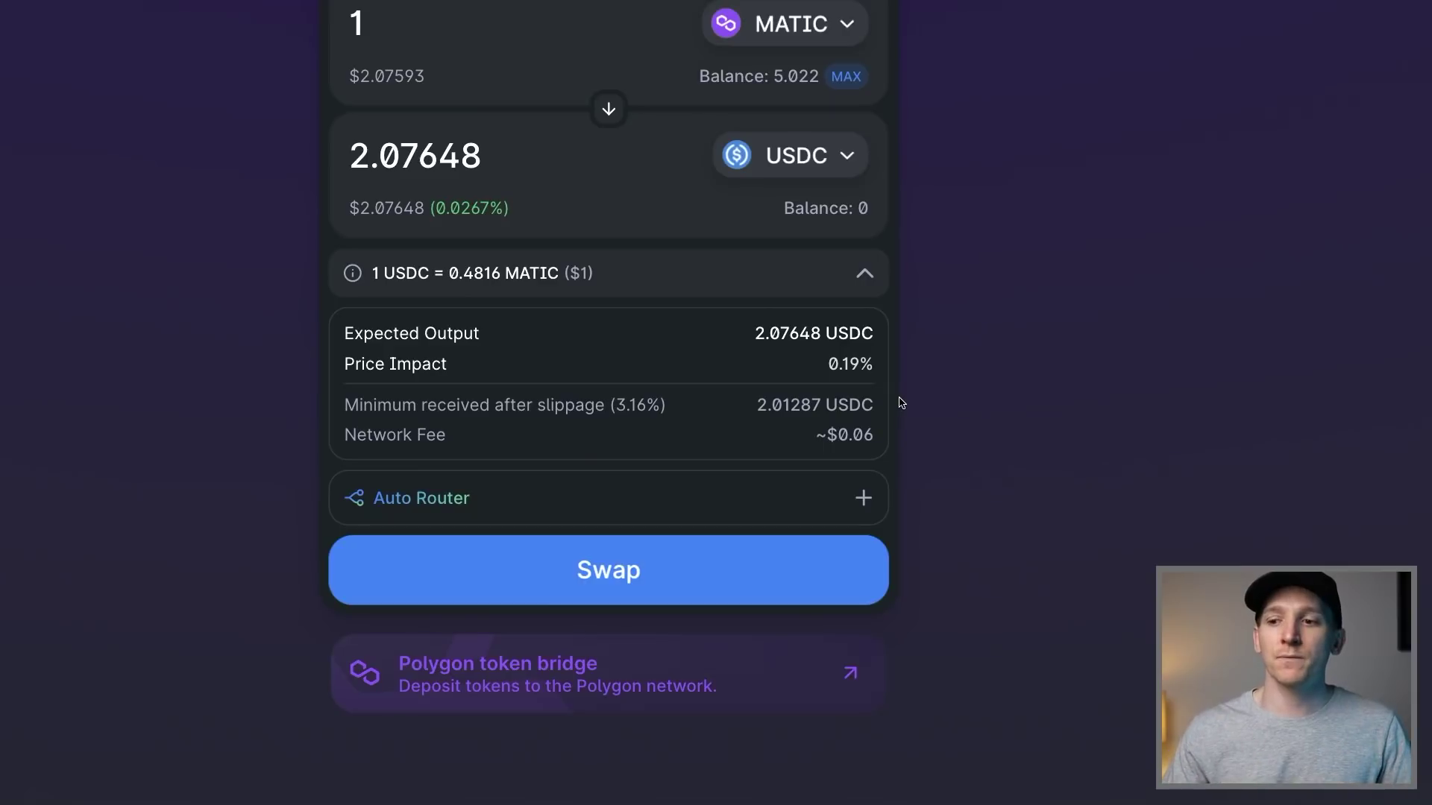
{"action": "left_click", "coordinate": [863, 496]}
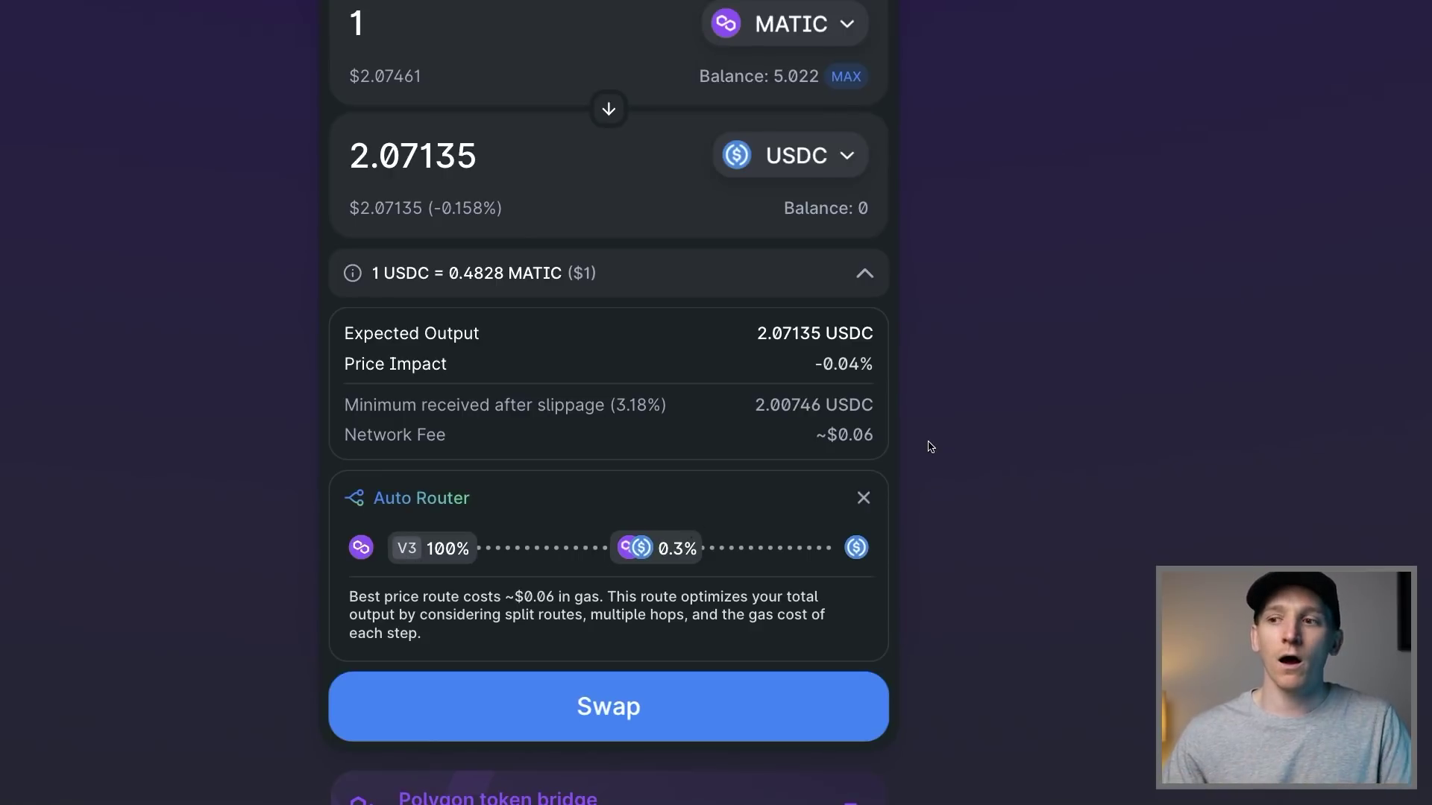
{"action": "scroll", "coordinate": [930, 446], "scroll_direction": "down", "scroll_amount": 1}
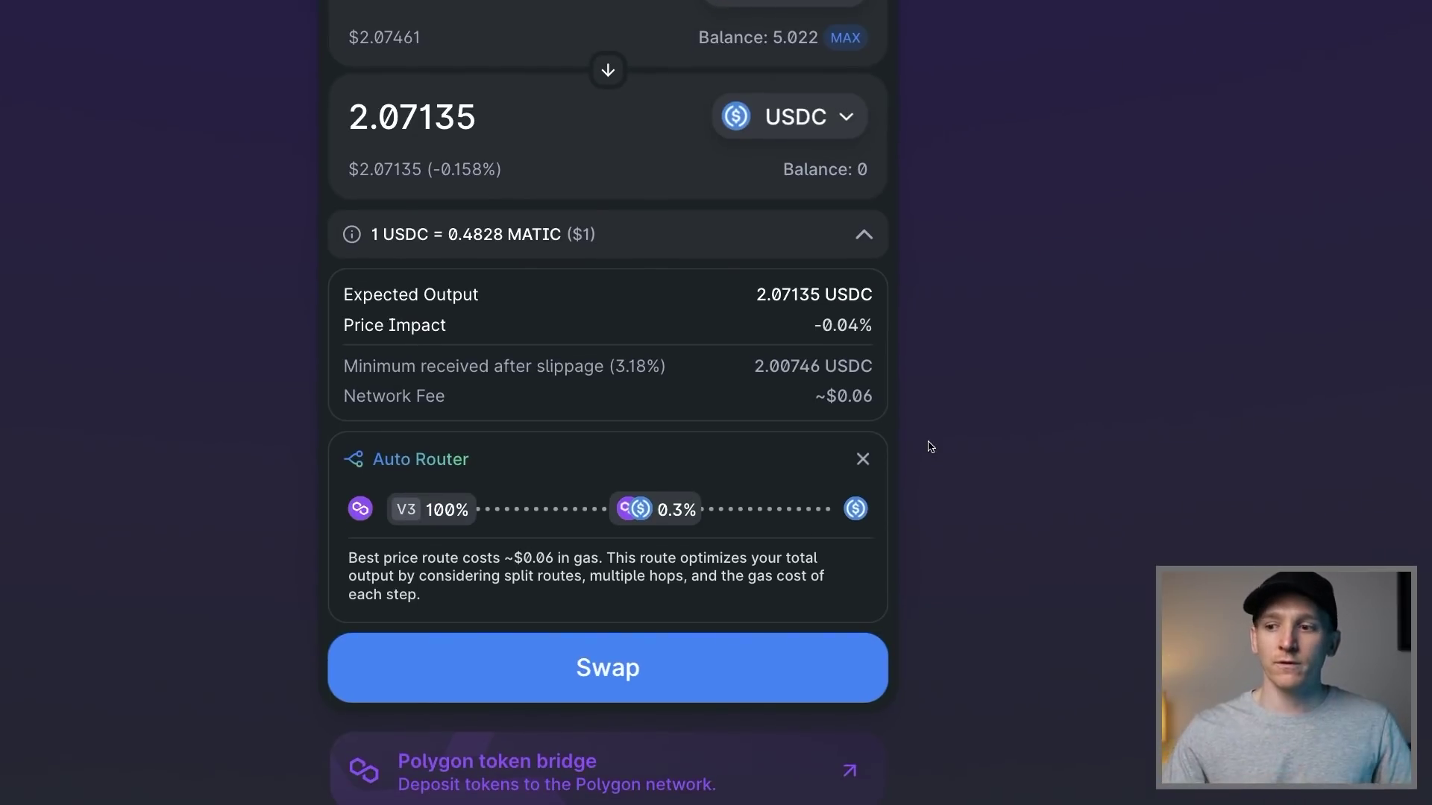
{"action": "scroll", "coordinate": [929, 446], "scroll_direction": "down", "scroll_amount": 1}
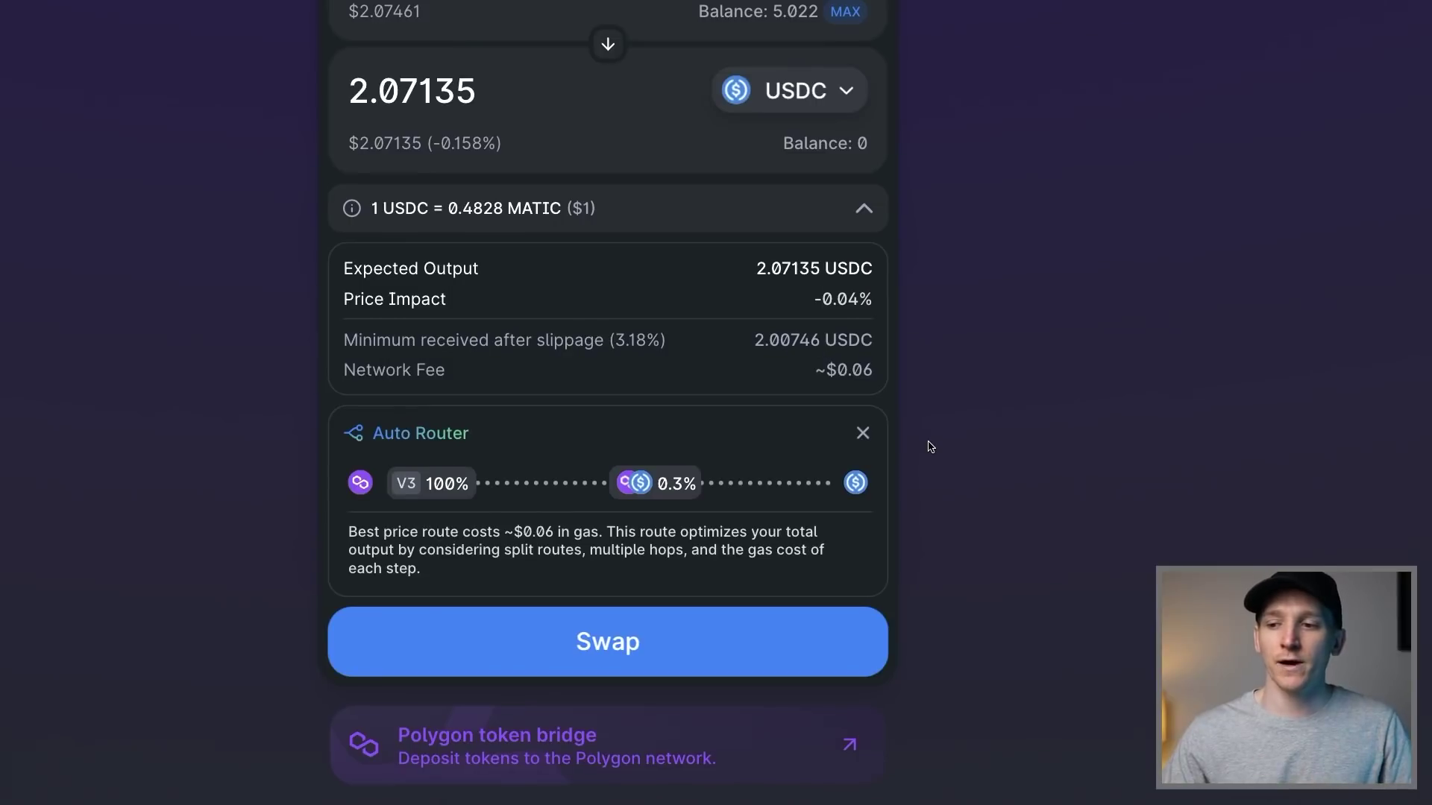
Open the swap's transaction settings to examine the slippage tolerance and transaction deadline, close them, and review the swap details
{"action": "scroll", "coordinate": [930, 446], "scroll_direction": "up", "scroll_amount": 2}
{"action": "scroll", "coordinate": [930, 446], "scroll_direction": "up", "scroll_amount": 1}
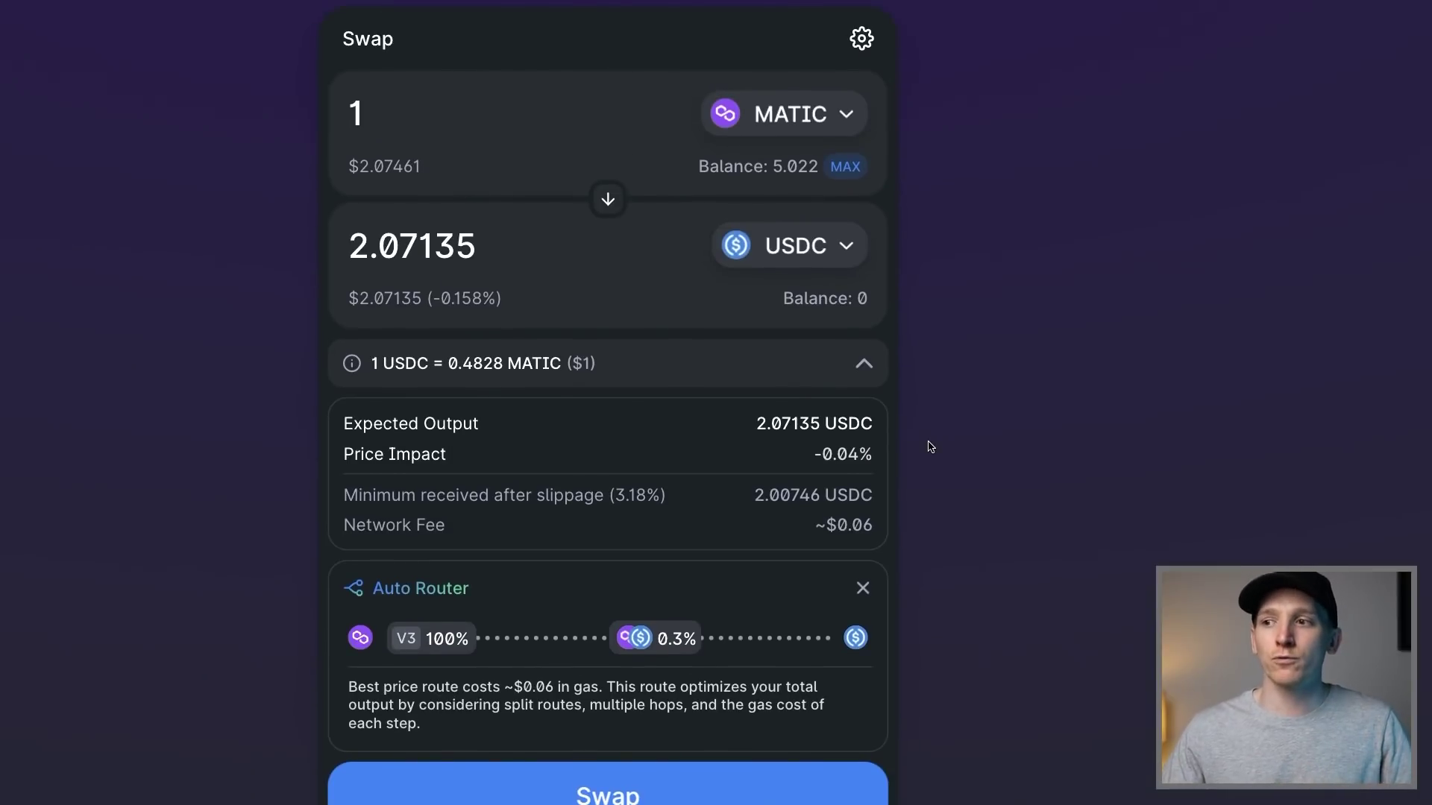
{"action": "scroll", "coordinate": [929, 446], "scroll_direction": "up", "scroll_amount": 2}
{"action": "scroll", "coordinate": [930, 446], "scroll_direction": "up", "scroll_amount": 2}
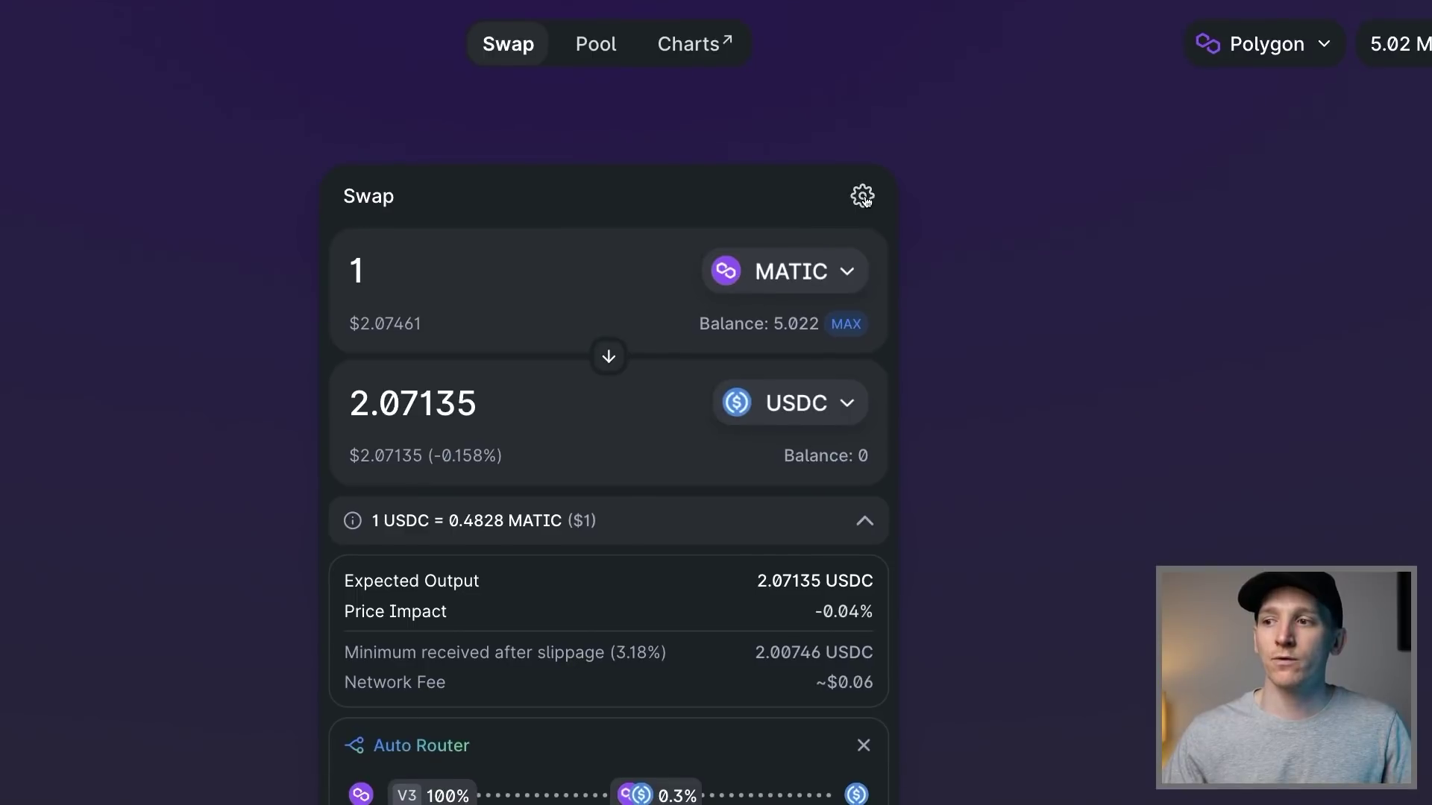
{"action": "left_click", "coordinate": [863, 197]}
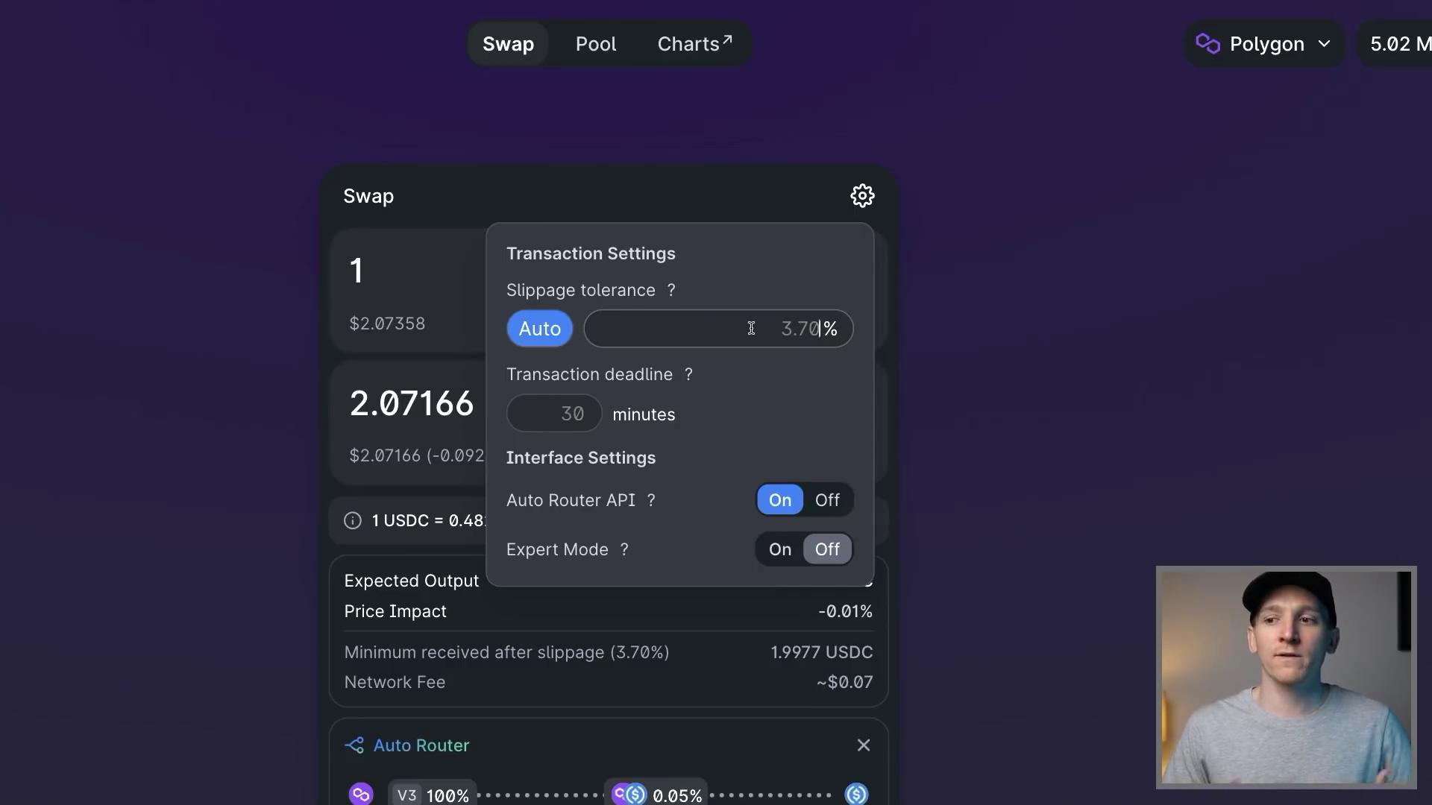
{"action": "left_click", "coordinate": [751, 328]}
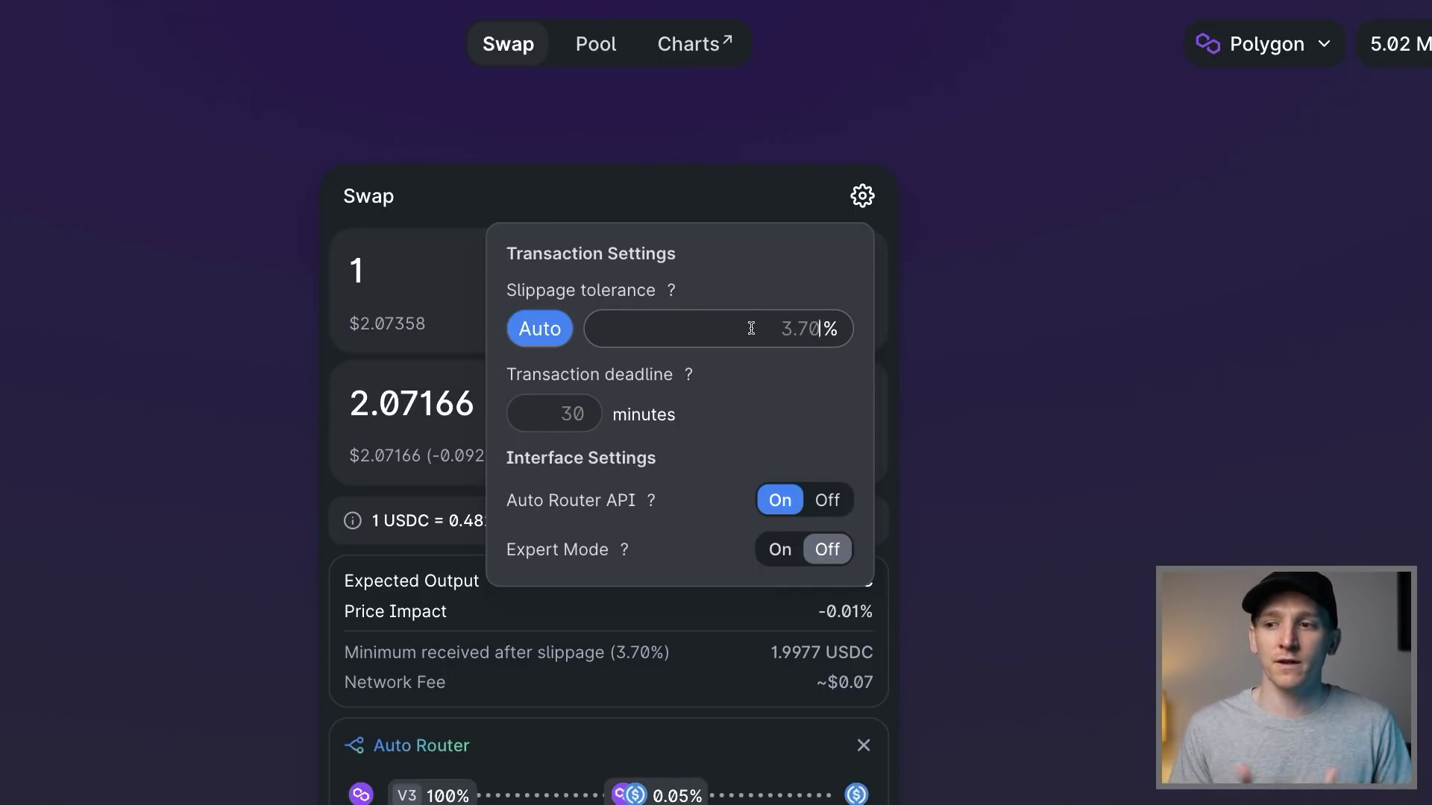
{"action": "mouse_move", "coordinate": [674, 289]}
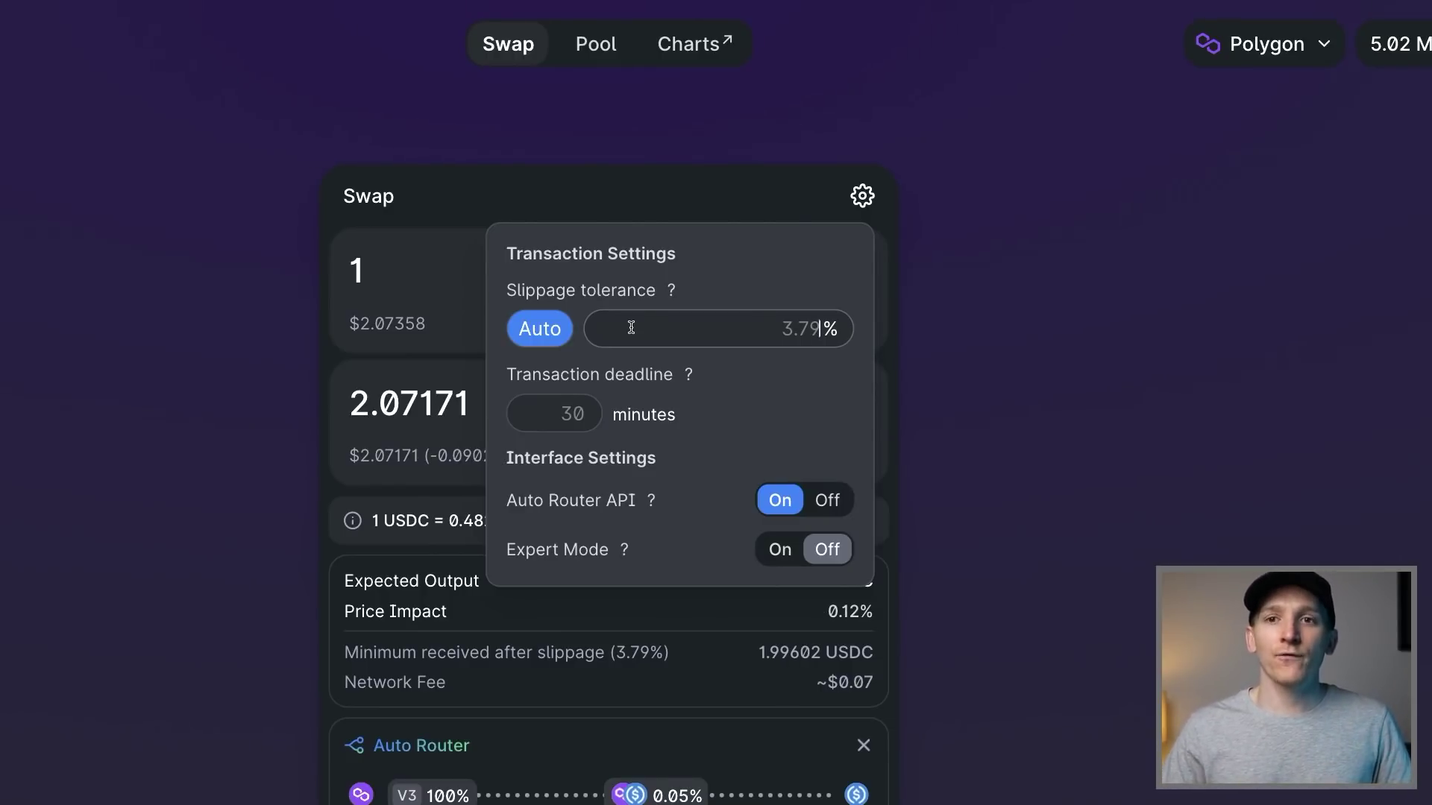
{"action": "left_click", "coordinate": [664, 327]}
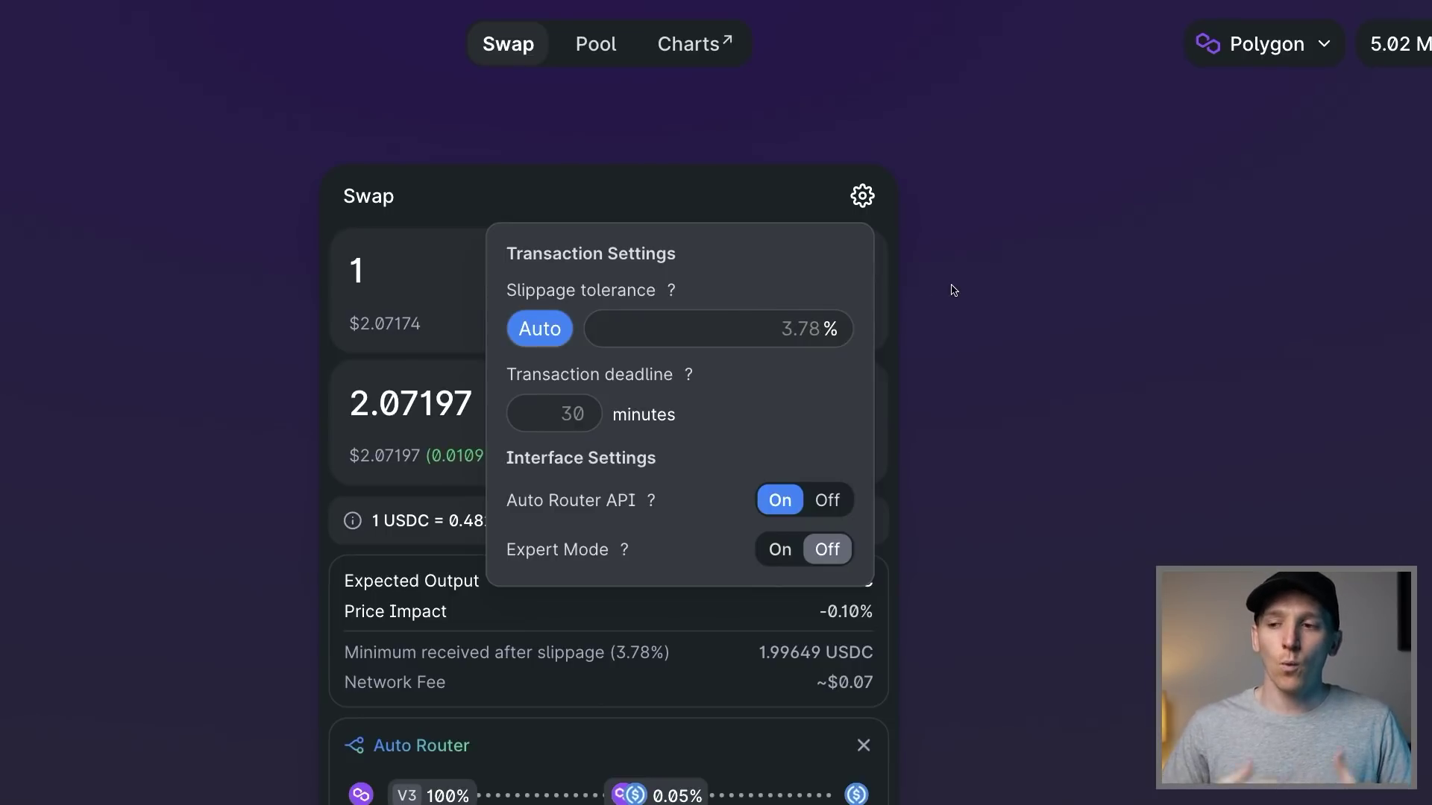
{"action": "left_click", "coordinate": [579, 414]}
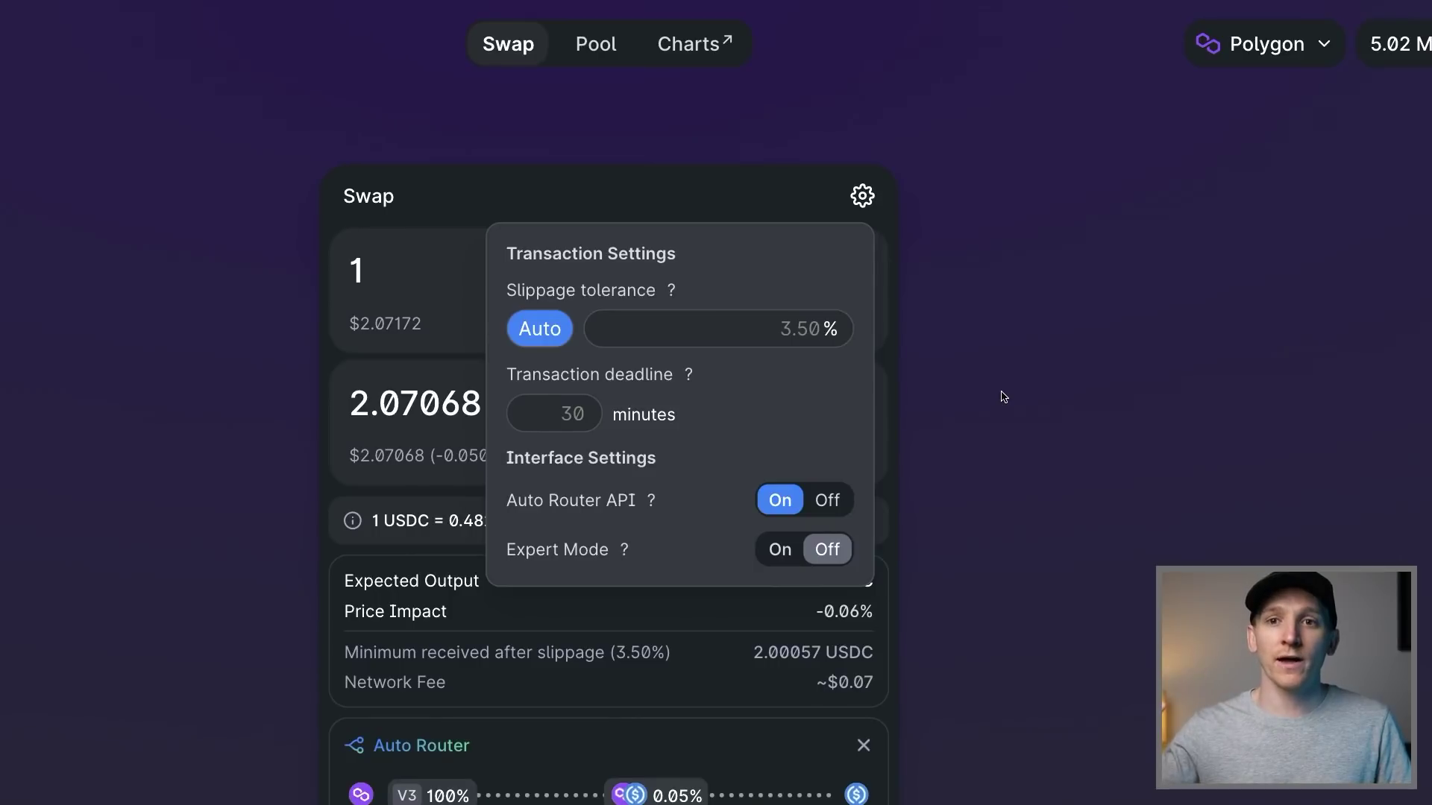
{"action": "left_click", "coordinate": [1031, 362]}
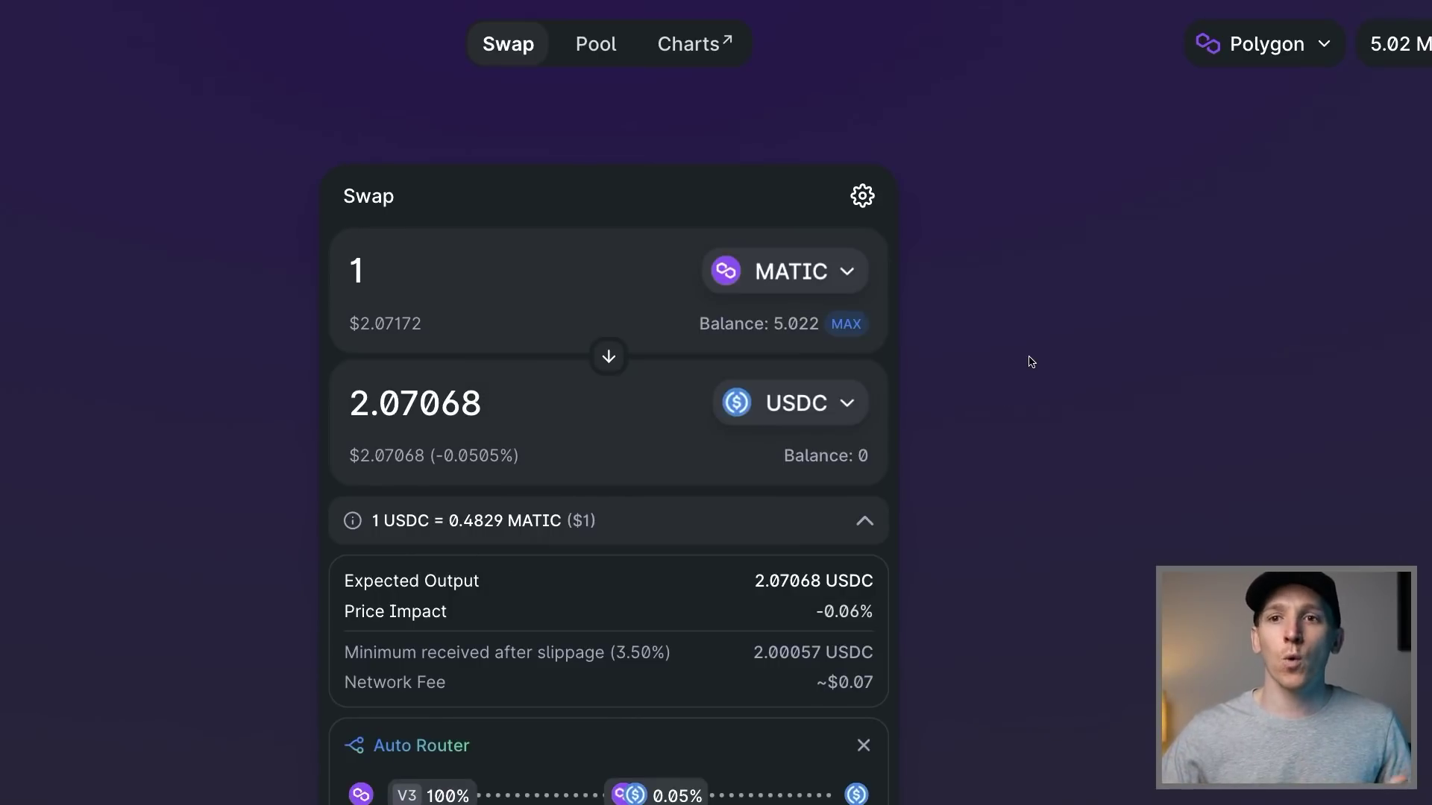
{"action": "scroll", "coordinate": [1031, 360], "scroll_direction": "down", "scroll_amount": 2}
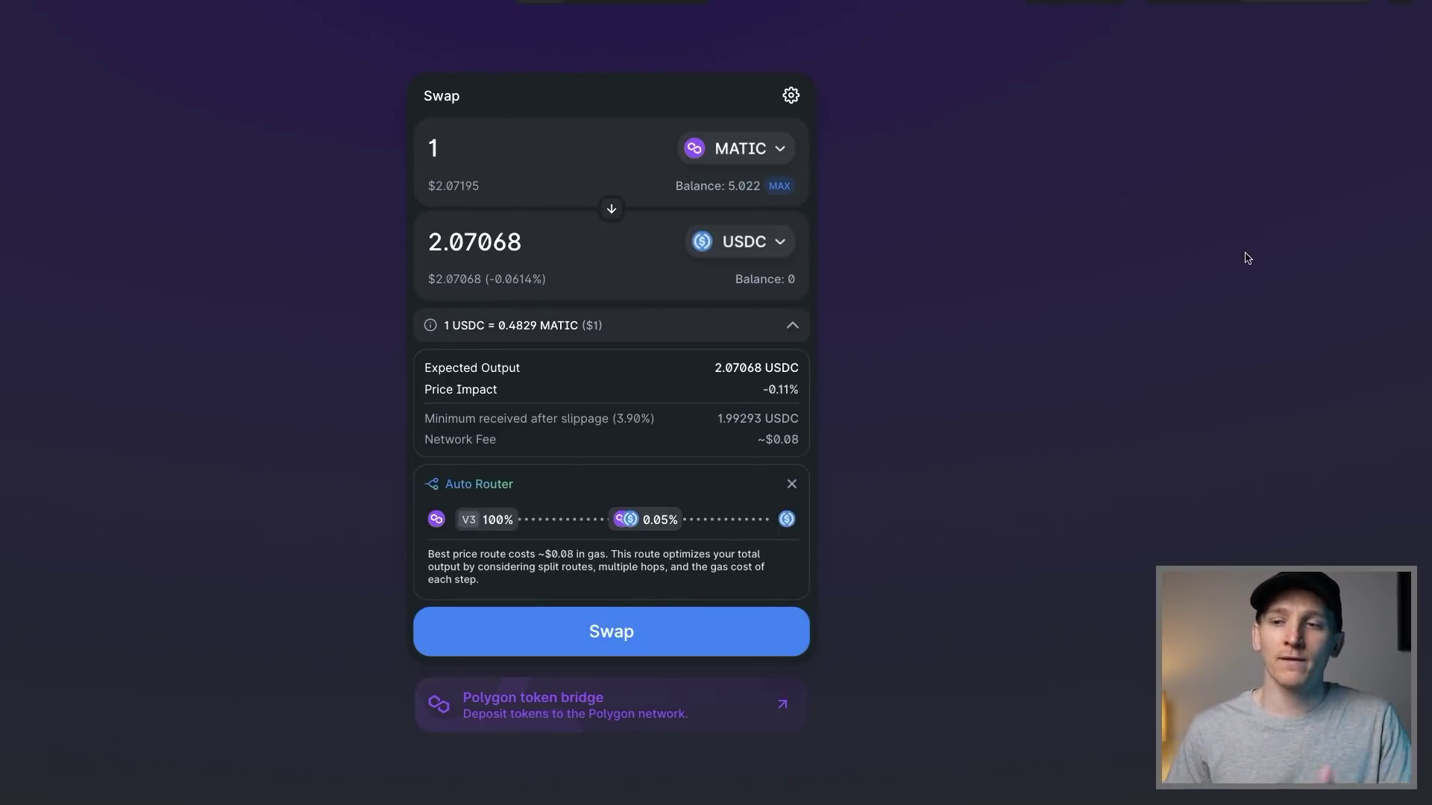
{"action": "scroll", "coordinate": [1247, 258], "scroll_direction": "up", "scroll_amount": 1}
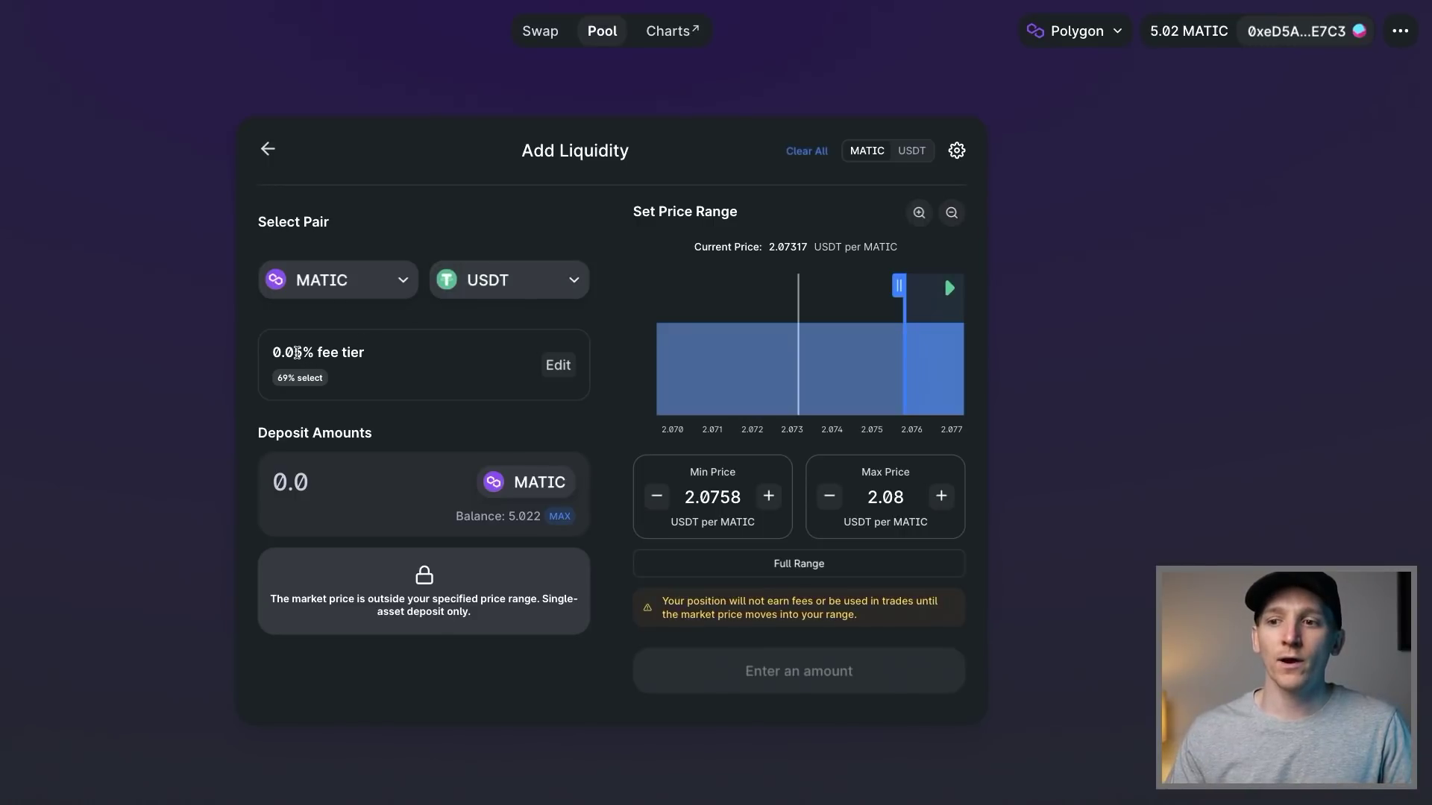
Expand the fee tier choices for the MATIC/USDT liquidity position to examine the 0.05%, 0.3% and 1% tiers, and collapse them
{"action": "left_click", "coordinate": [558, 365]}
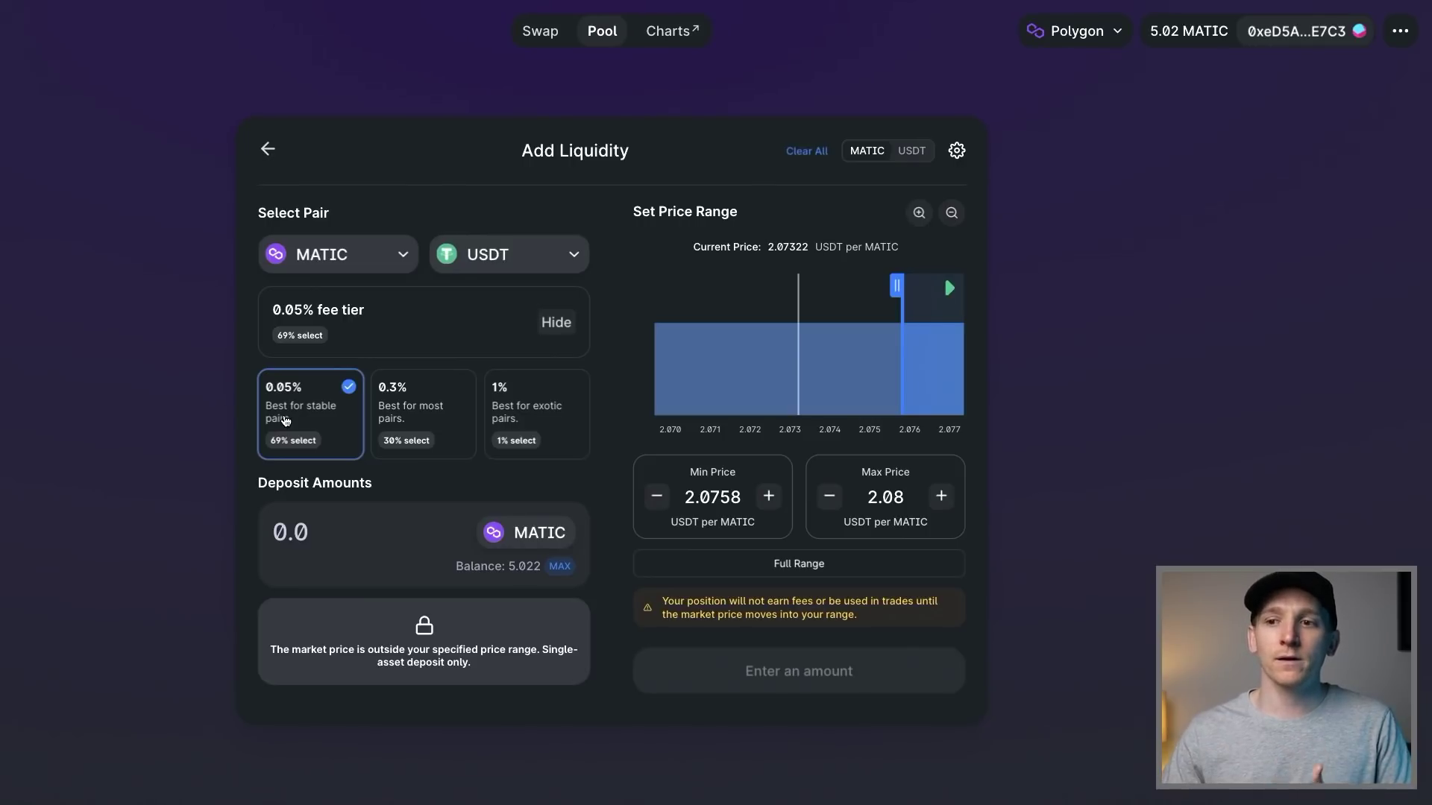
{"action": "left_click", "coordinate": [556, 322]}
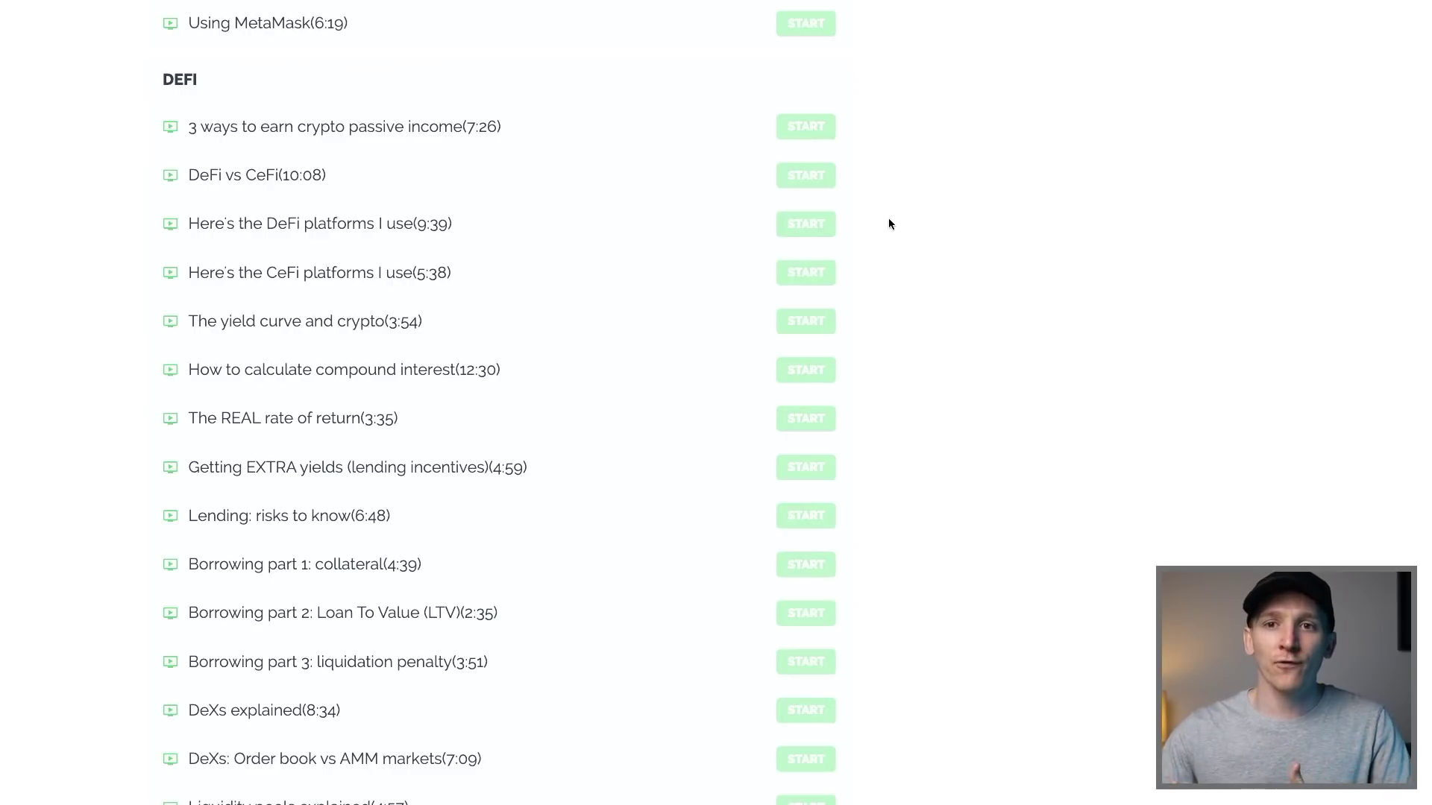
Examine the lessons listed in the DeFi section of the MoneyZG course page
{"action": "scroll", "coordinate": [889, 220], "scroll_direction": "down", "scroll_amount": 1}
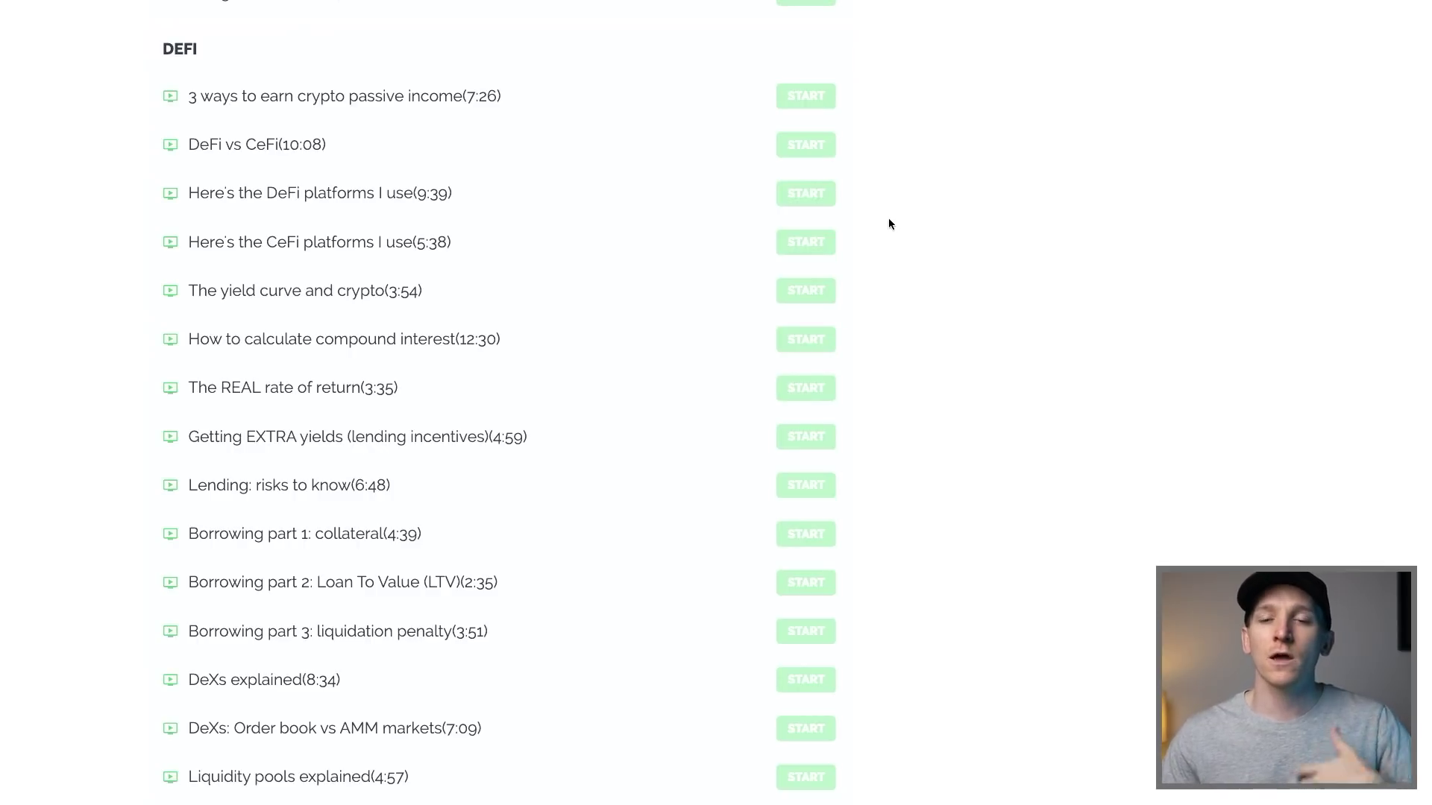
{"action": "scroll", "coordinate": [889, 222], "scroll_direction": "down", "scroll_amount": 1}
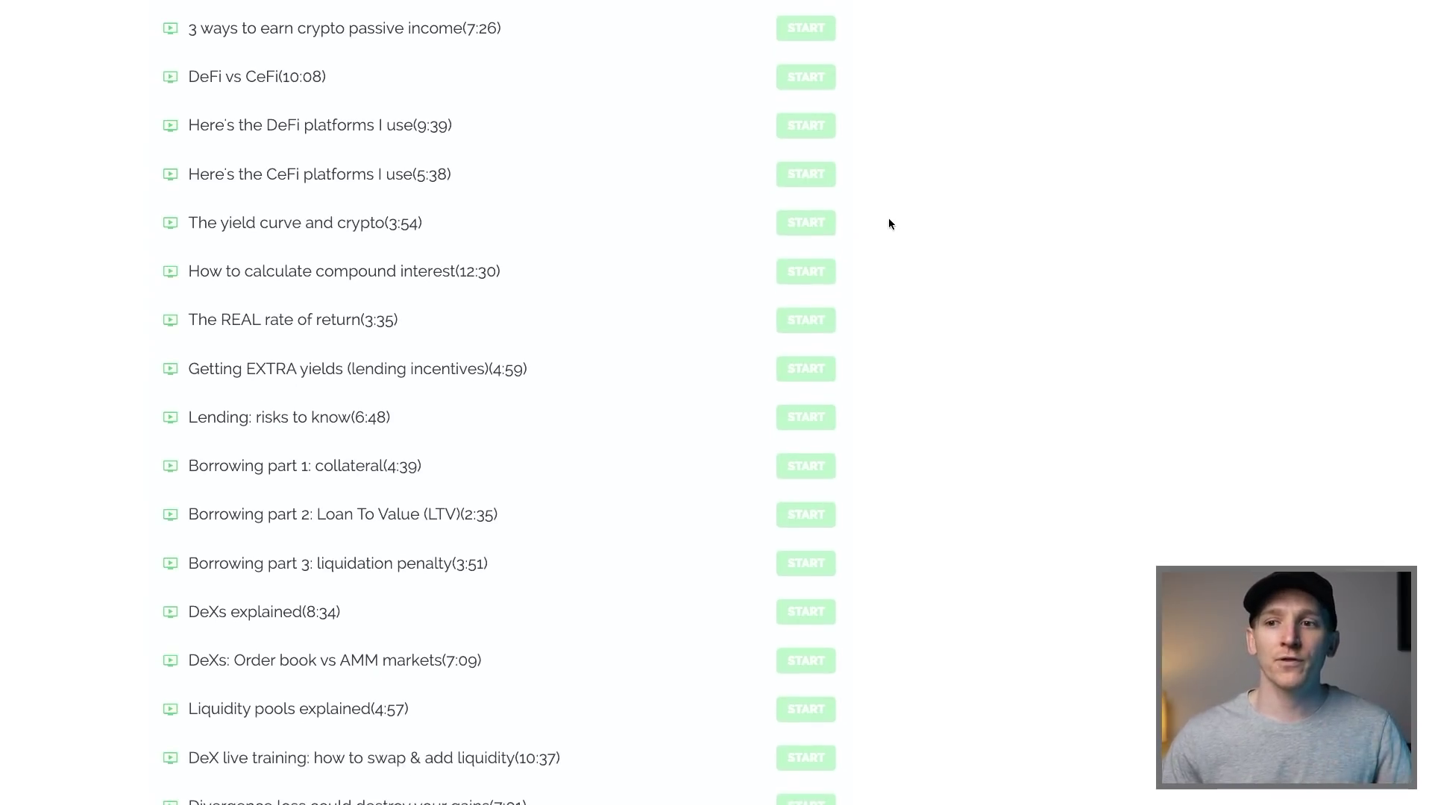
{"action": "scroll", "coordinate": [888, 224], "scroll_direction": "down", "scroll_amount": 1}
{"action": "scroll", "coordinate": [889, 220], "scroll_direction": "down", "scroll_amount": 2}
{"action": "scroll", "coordinate": [888, 219], "scroll_direction": "up", "scroll_amount": 1}
{"action": "scroll", "coordinate": [889, 222], "scroll_direction": "up", "scroll_amount": 2}
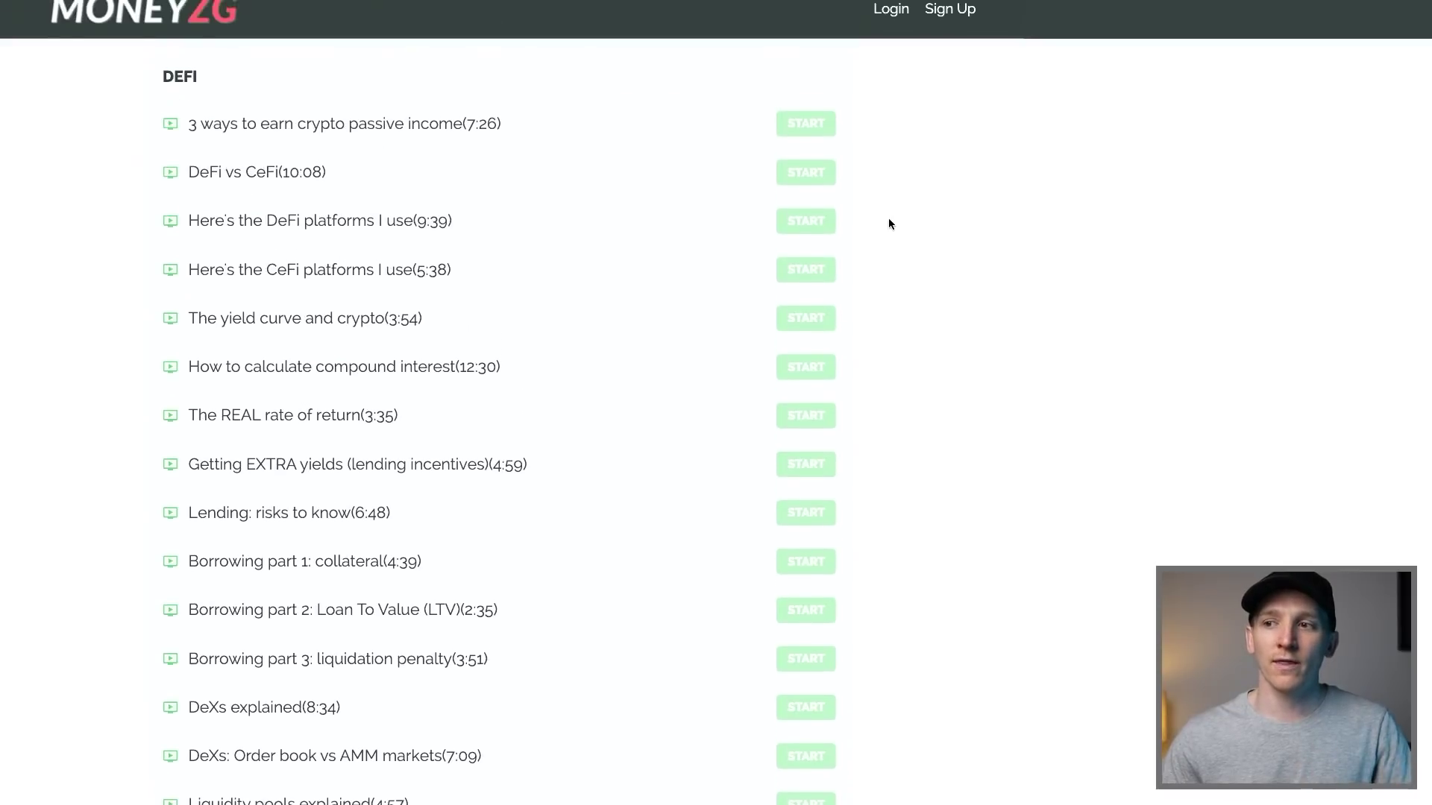
{"action": "scroll", "coordinate": [889, 222], "scroll_direction": "down", "scroll_amount": 1}
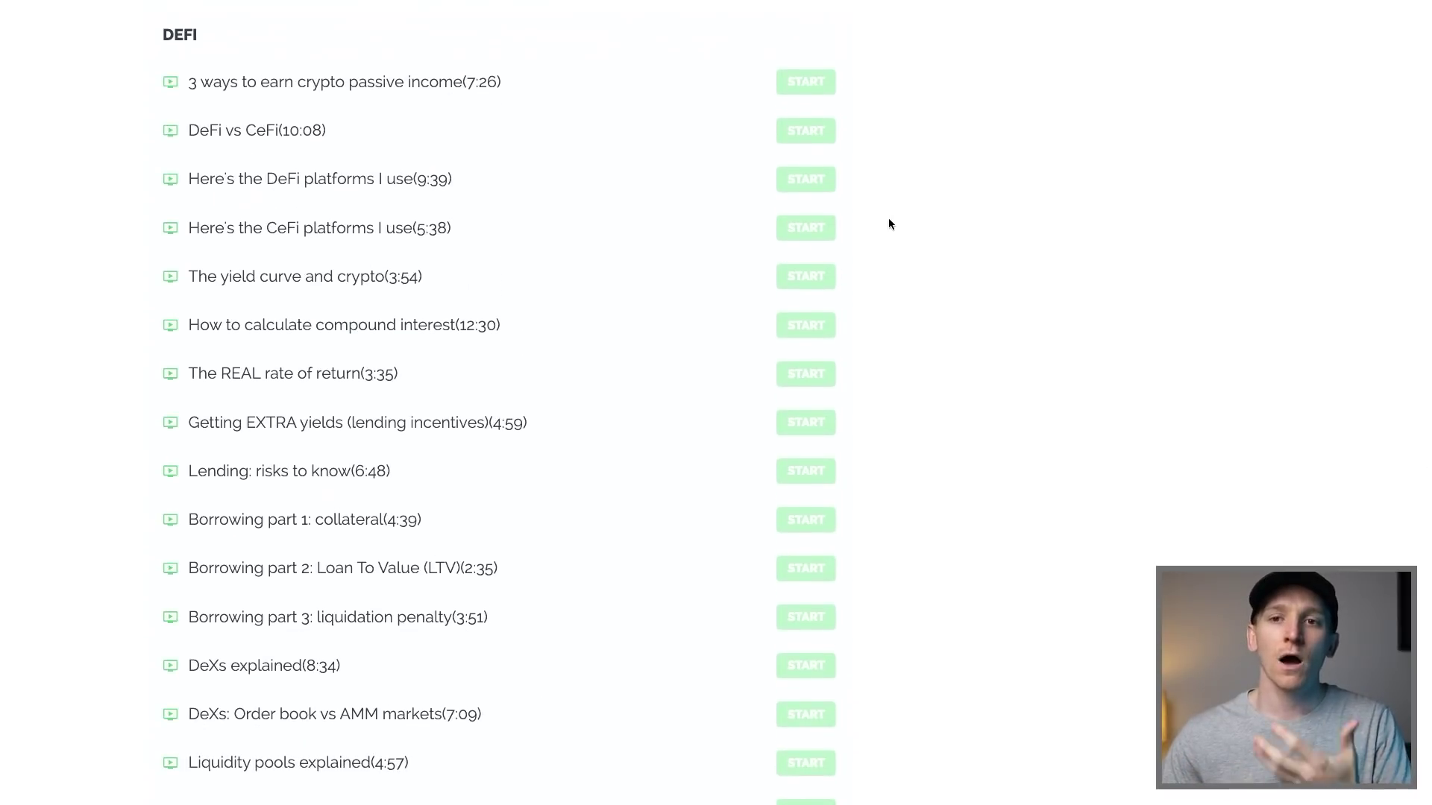
{"action": "scroll", "coordinate": [889, 222], "scroll_direction": "down", "scroll_amount": 1}
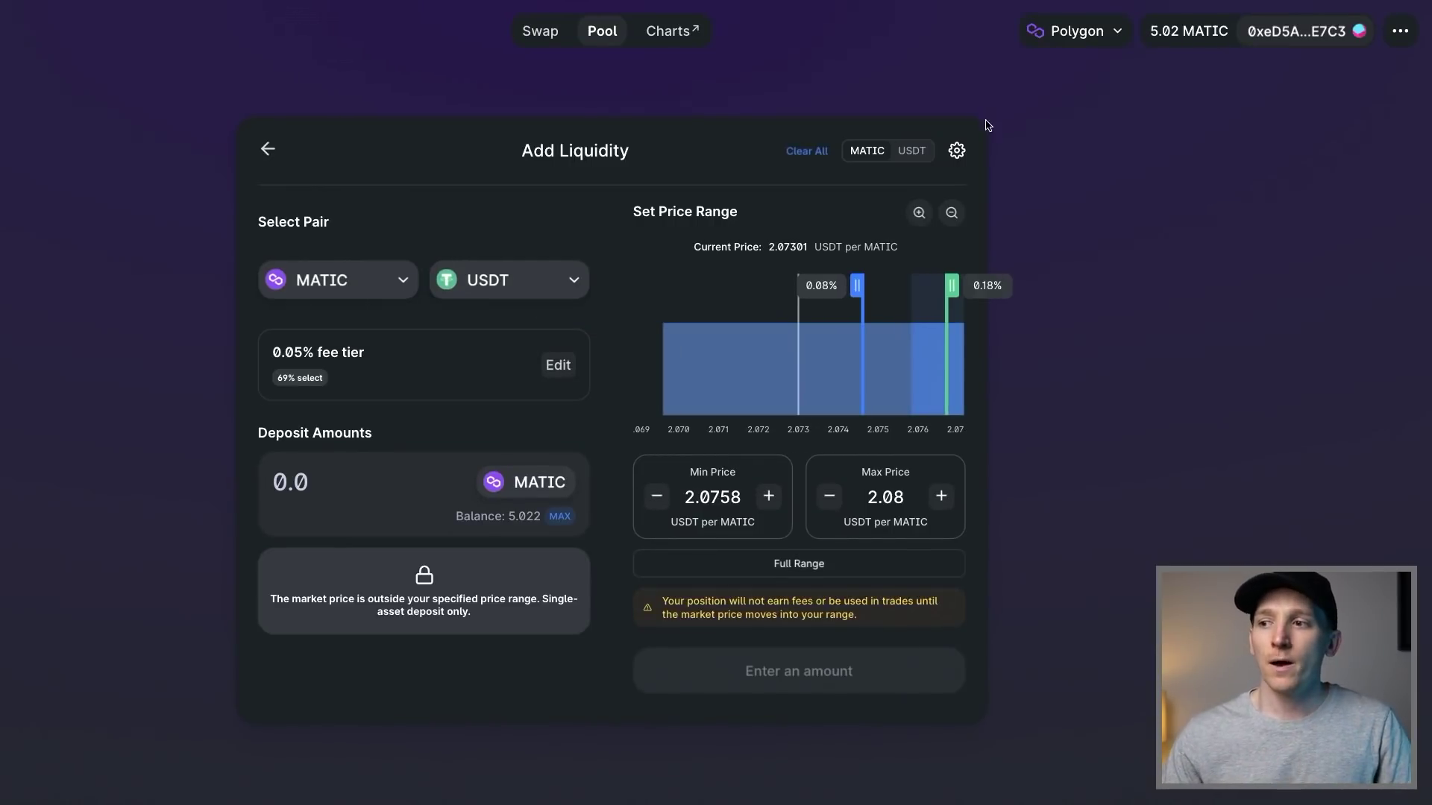
Zoom the MATIC/USDT price range chart out and back in to examine how liquidity is distributed around the current price
{"action": "left_click", "coordinate": [952, 214]}
{"action": "left_click", "coordinate": [952, 215]}
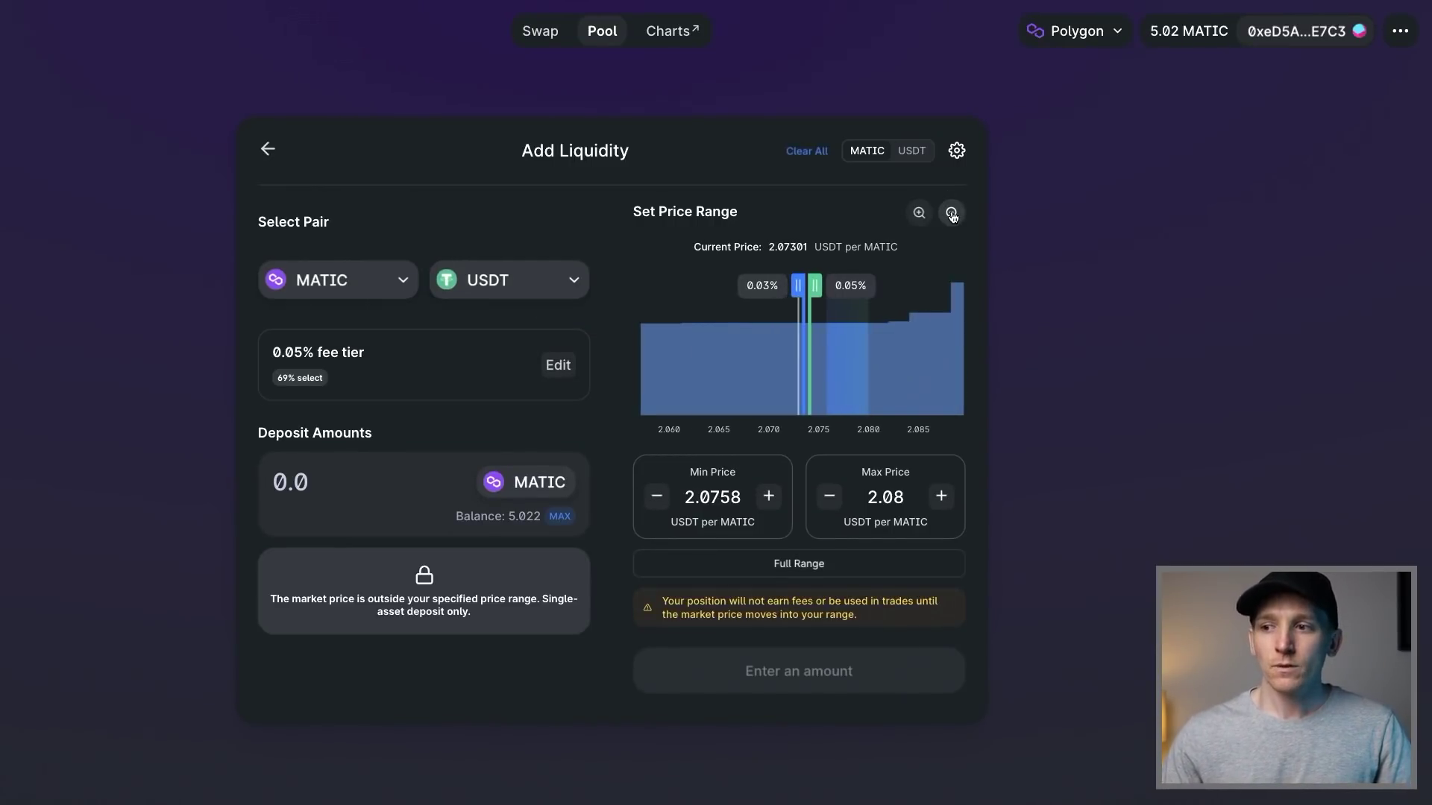
{"action": "left_click", "coordinate": [951, 215]}
{"action": "left_click", "coordinate": [952, 214]}
{"action": "left_click", "coordinate": [952, 215]}
{"action": "left_click", "coordinate": [951, 215]}
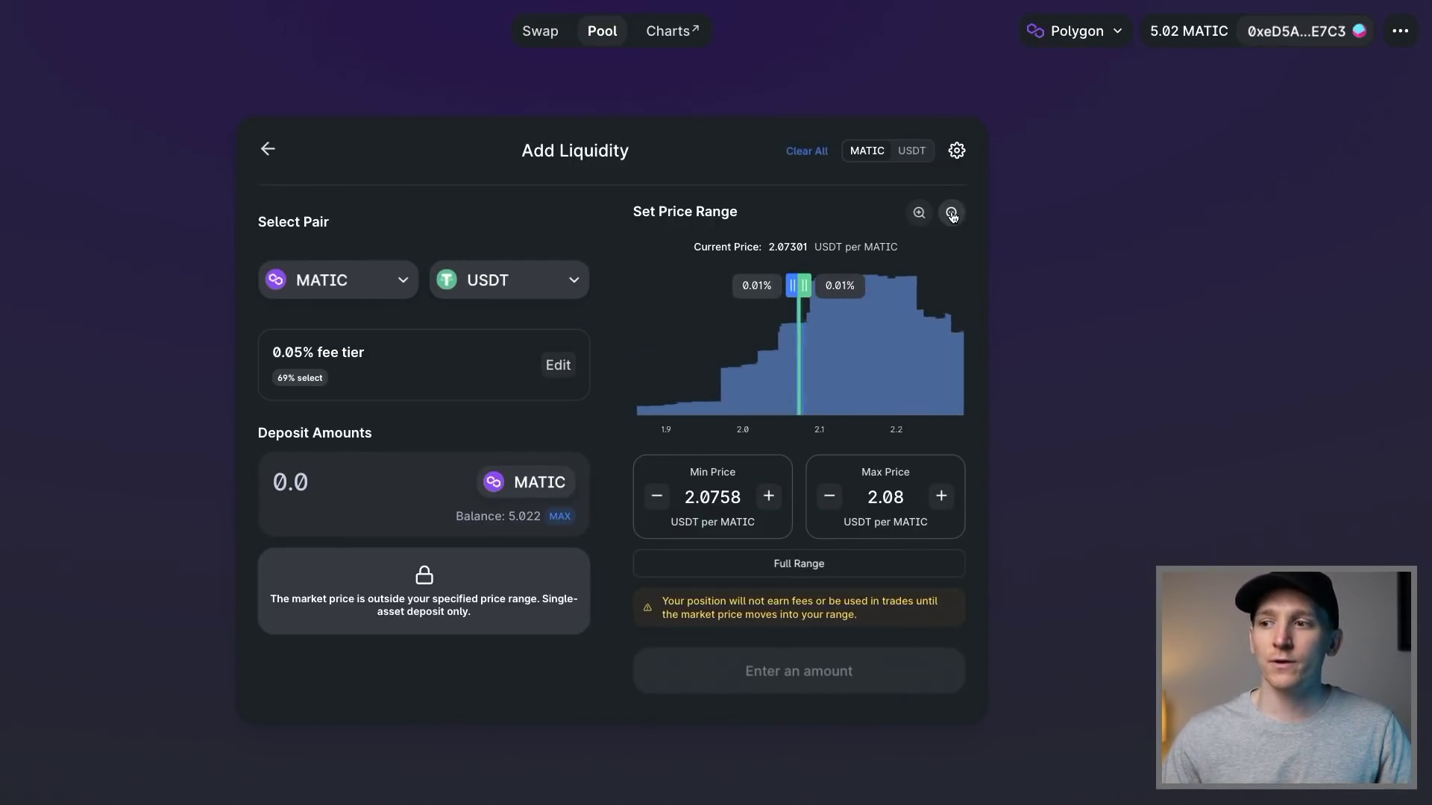
{"action": "left_click", "coordinate": [918, 214]}
{"action": "left_click", "coordinate": [918, 215]}
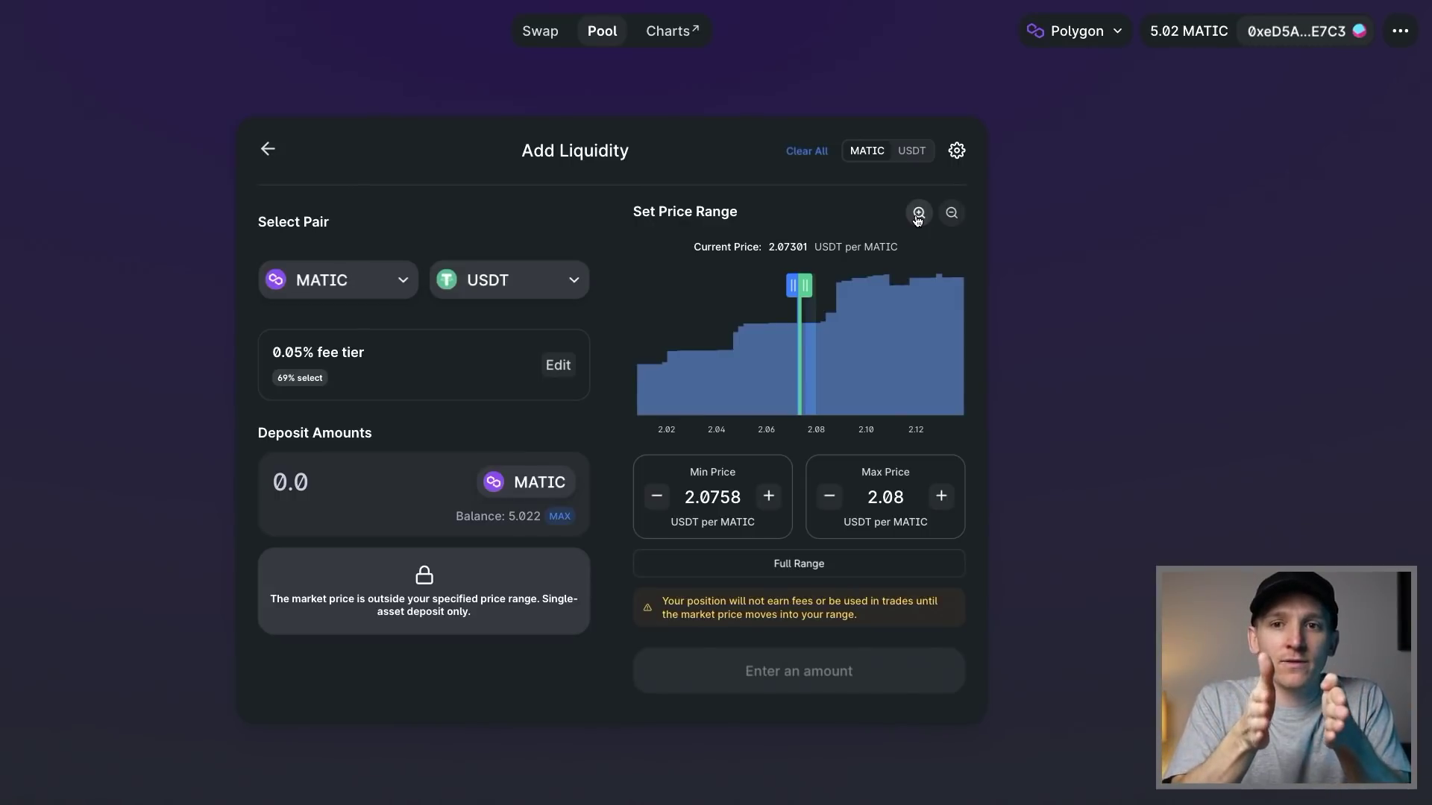
{"action": "left_click", "coordinate": [918, 215]}
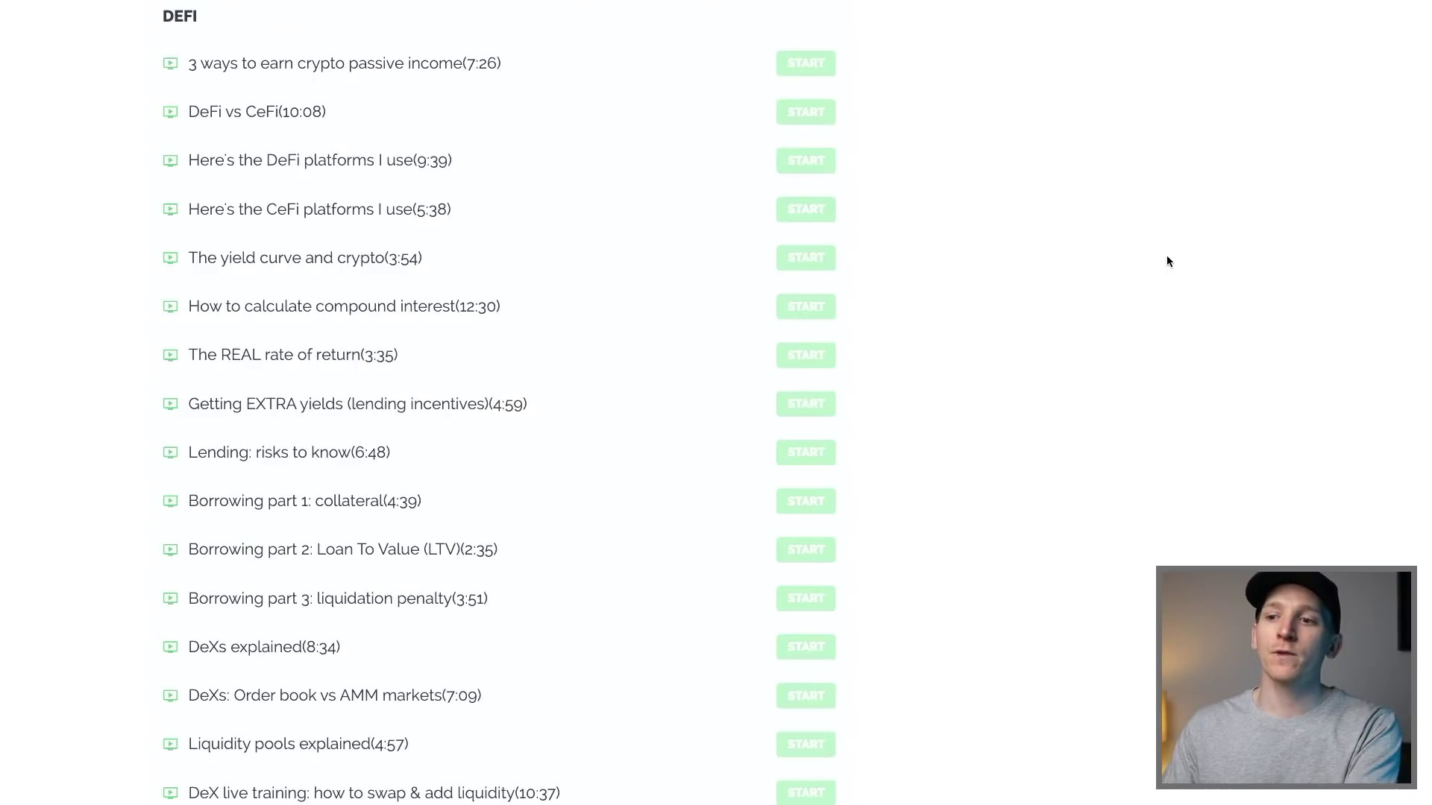
Review the MoneyZG course's lesson list from the DeFi section through to the Investing section
{"action": "scroll", "coordinate": [1114, 285], "scroll_direction": "up", "scroll_amount": 1}
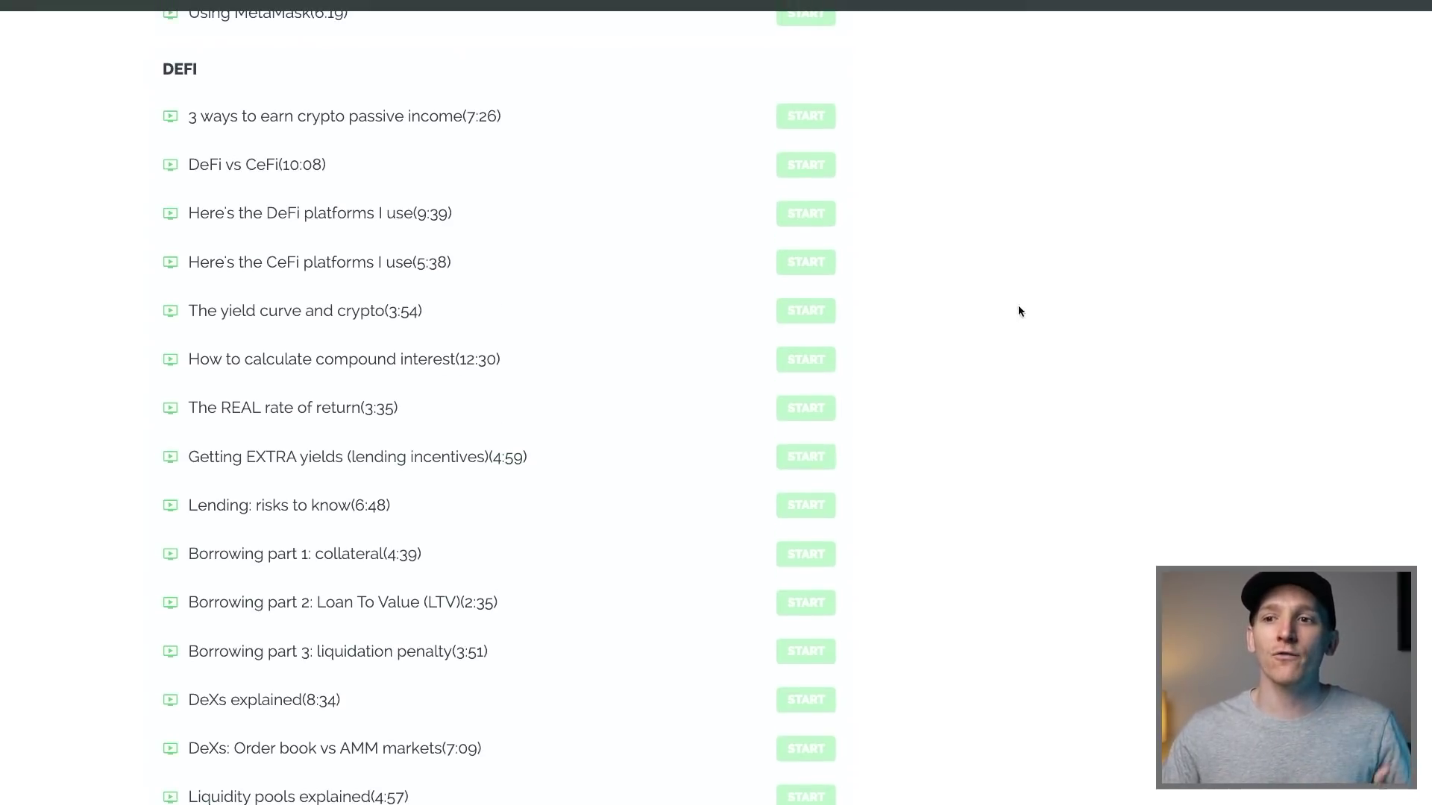
{"action": "scroll", "coordinate": [1017, 280], "scroll_direction": "down", "scroll_amount": 1}
{"action": "scroll", "coordinate": [979, 272], "scroll_direction": "down", "scroll_amount": 2}
{"action": "scroll", "coordinate": [978, 272], "scroll_direction": "down", "scroll_amount": 6}
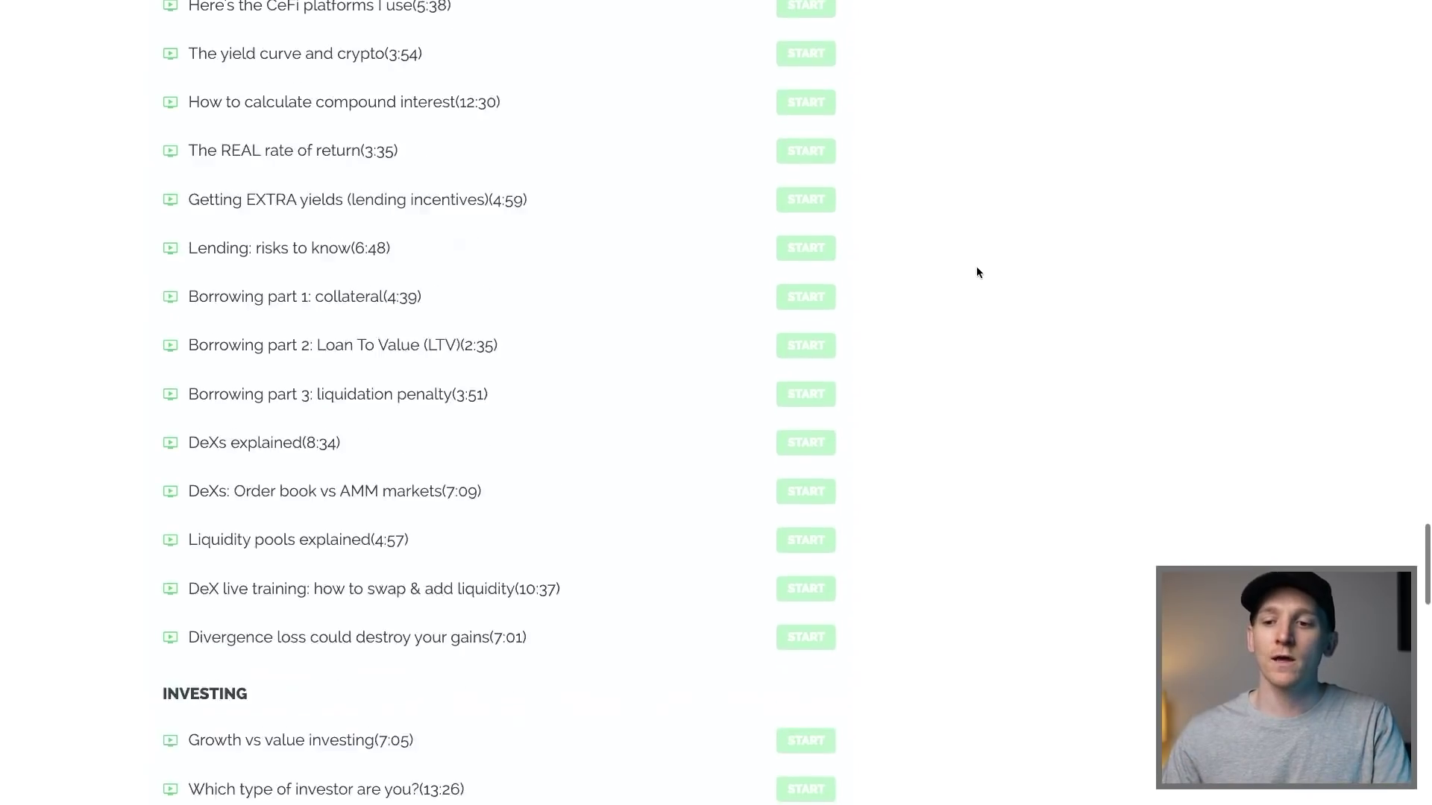
{"action": "scroll", "coordinate": [979, 273], "scroll_direction": "down", "scroll_amount": 1}
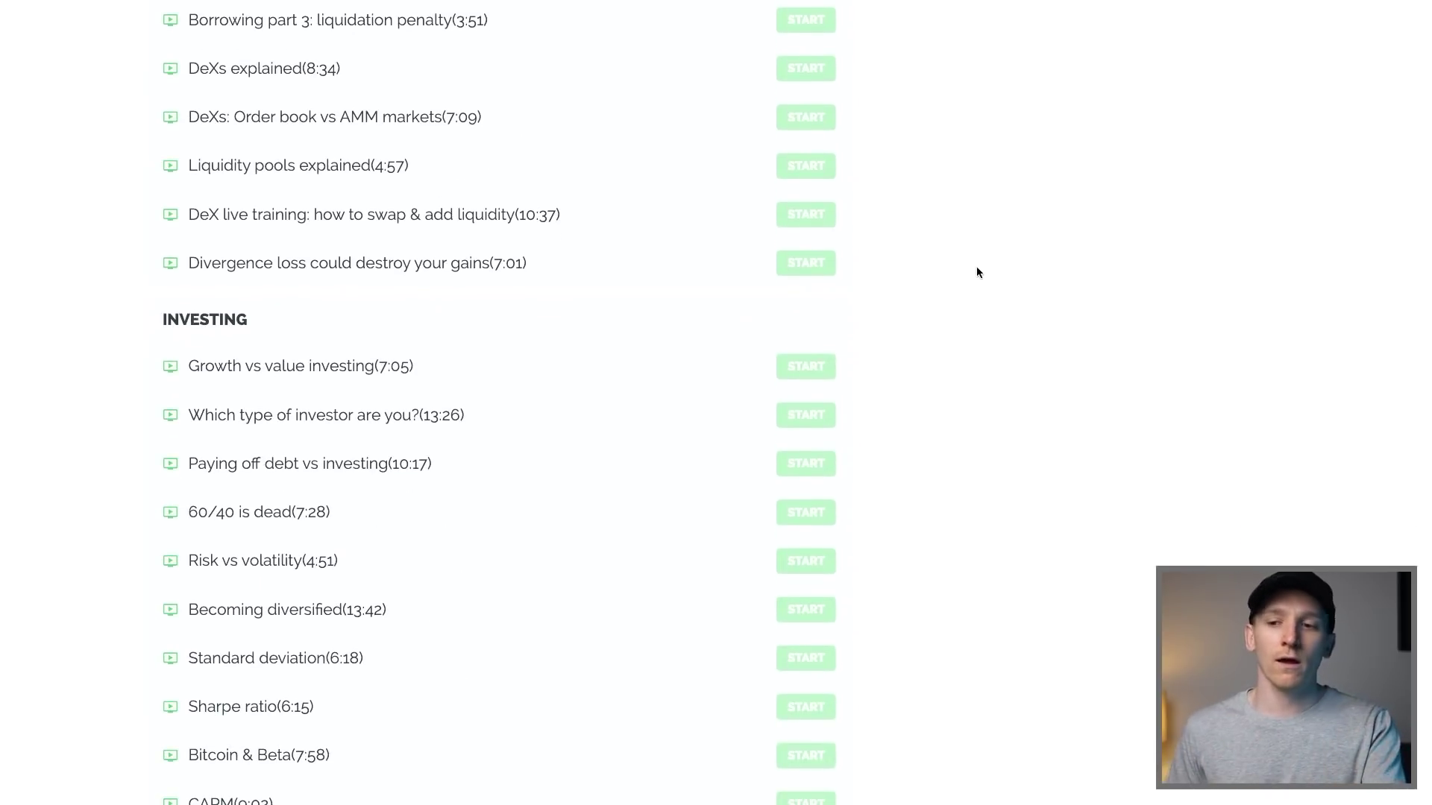